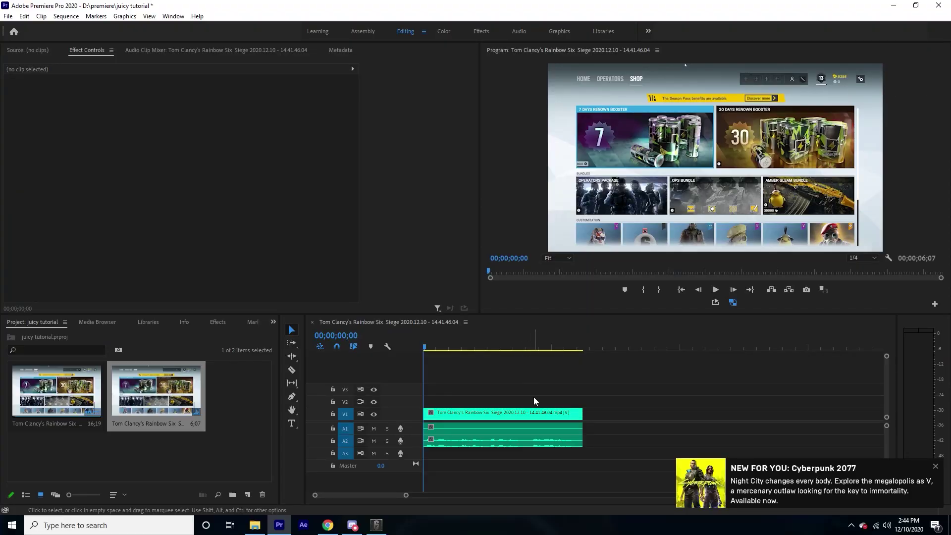
- Duplicate the gameplay clip from V1 onto V2 and replace the copy with an After Effects composition
left_click(506, 375)
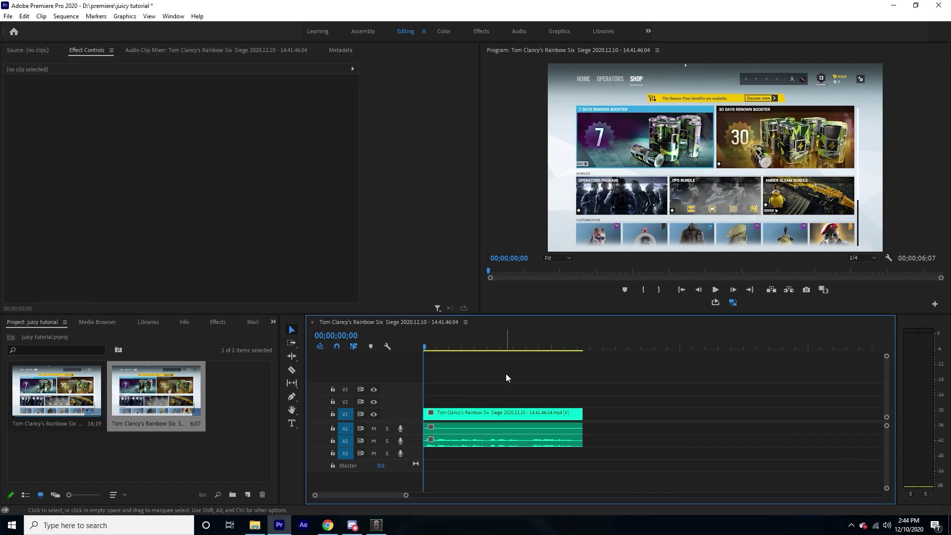
mouse_move(447, 412)
left_mouse_down()
mouse_move(444, 394)
mouse_move(438, 403)
left_mouse_up()
right_click(438, 403)
left_click(490, 146)
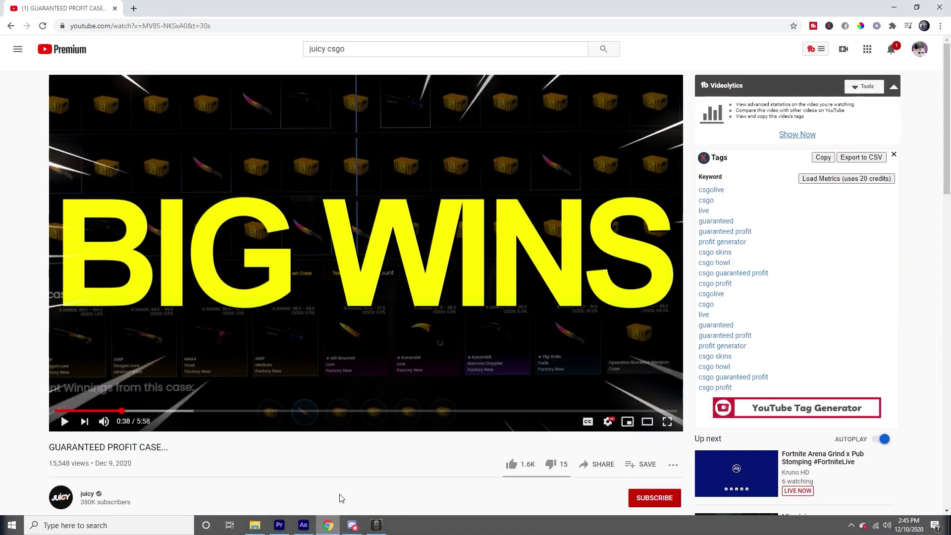
- Switch to Chrome and replace the YouTube search text with "anime"
left_click(328, 524)
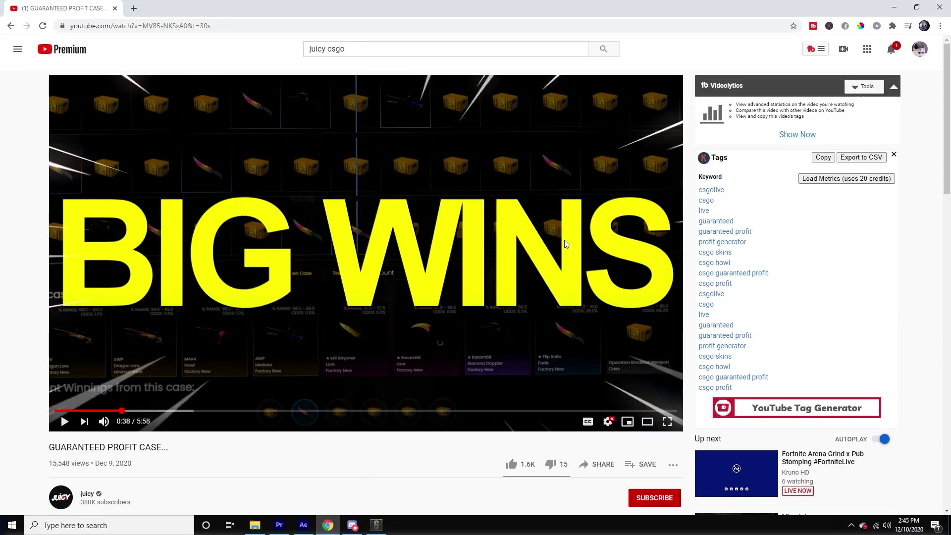
left_click(370, 51)
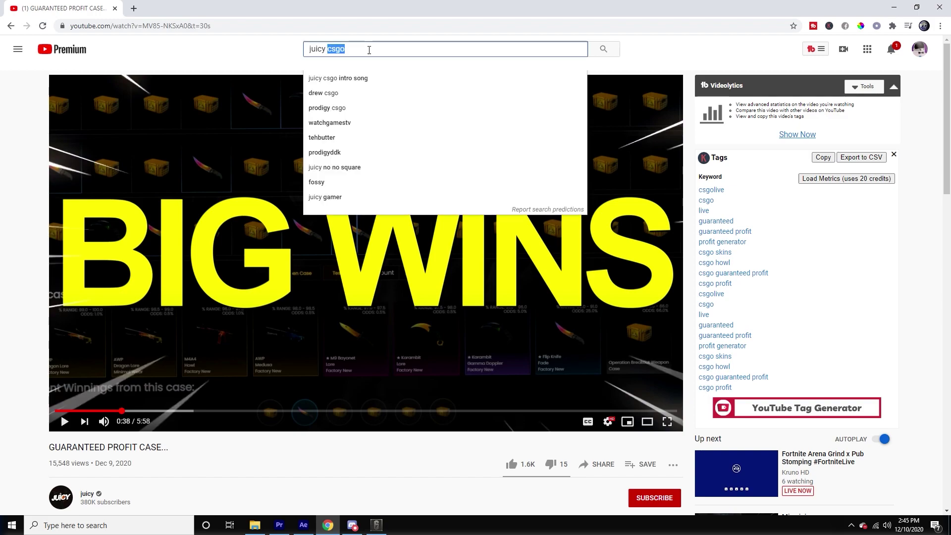
key("ctrl+a")
type("an")
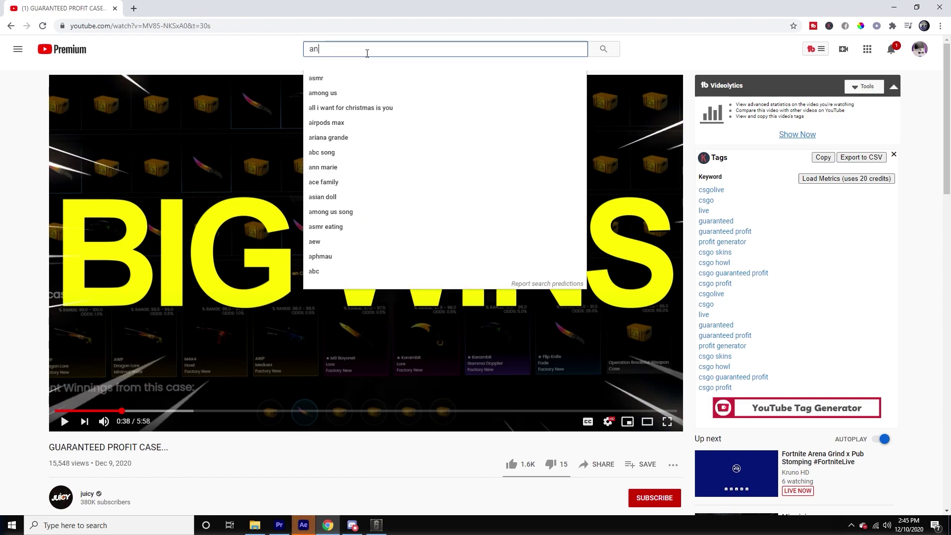
type("imezoo")
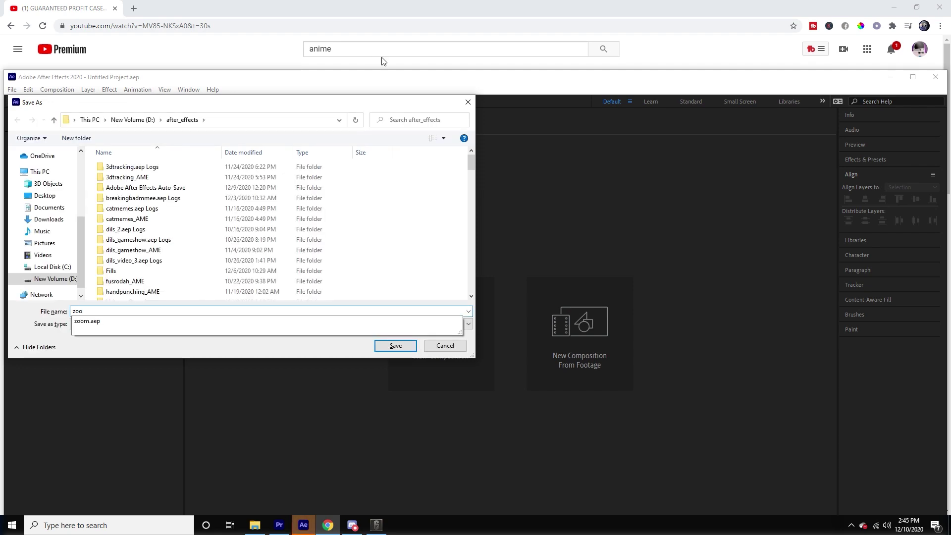
- Save the new After Effects project as juicytutorial in the after_effects folder
key("Escape")
key("ctrl+a")
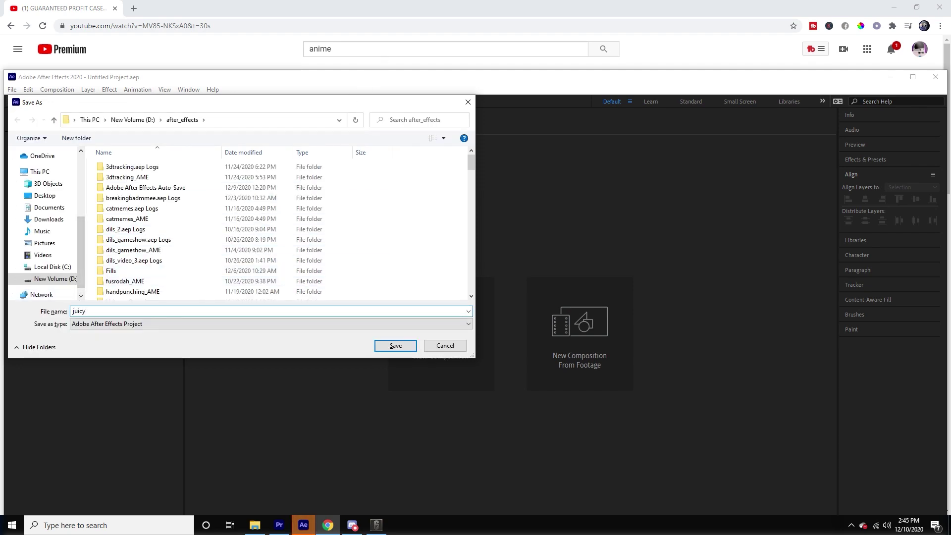
type("juicytutorial")
key("Return")
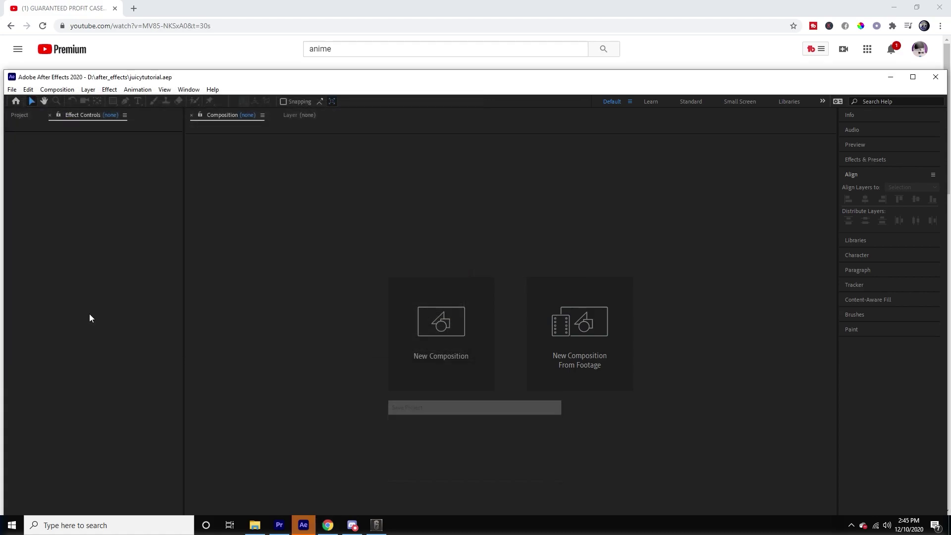
- Return to YouTube in Chrome and search for "anime zoom"
left_click(263, 64)
left_click(352, 50)
type("zoom")
key("Return")
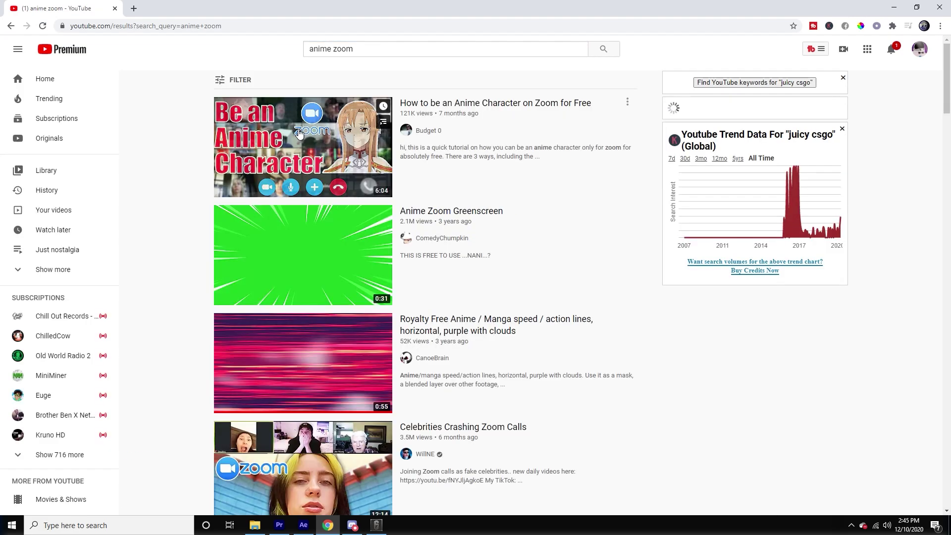
- Browse the anime zoom results and open the "Royalty Free Anime / Manga speed / action lines, zoom in, half-speed black, loopable" video
left_click(286, 261)
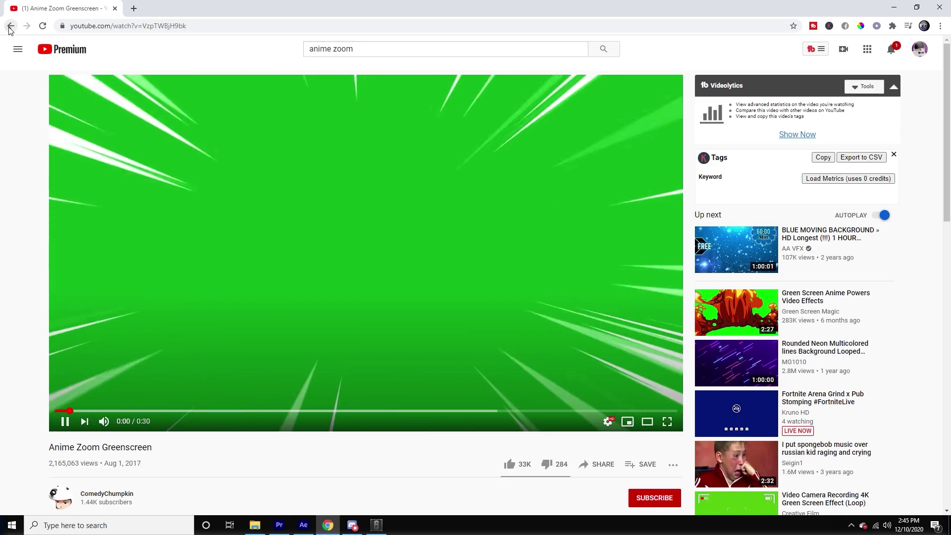
left_click(11, 26)
scroll(261, 165, "down", 10)
scroll(261, 161, "down", 20)
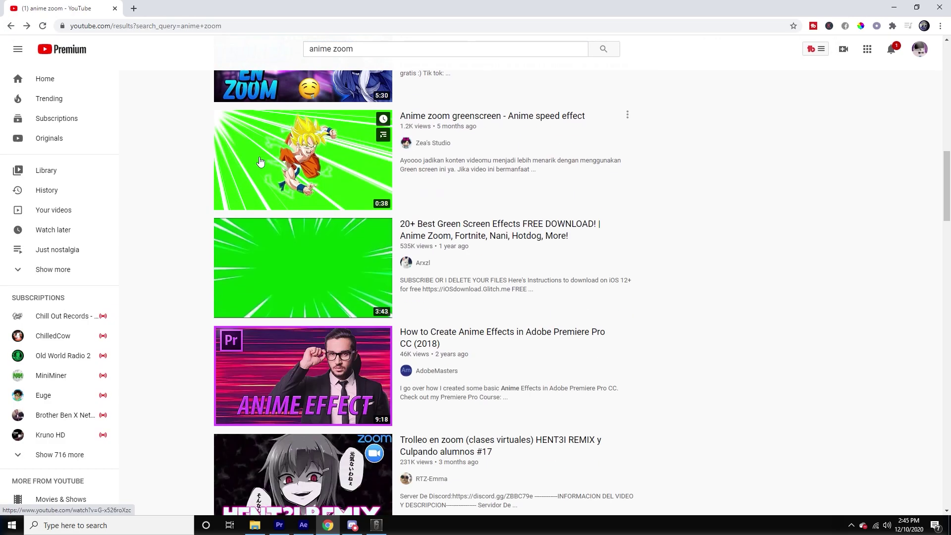
scroll(261, 150, "up", 4)
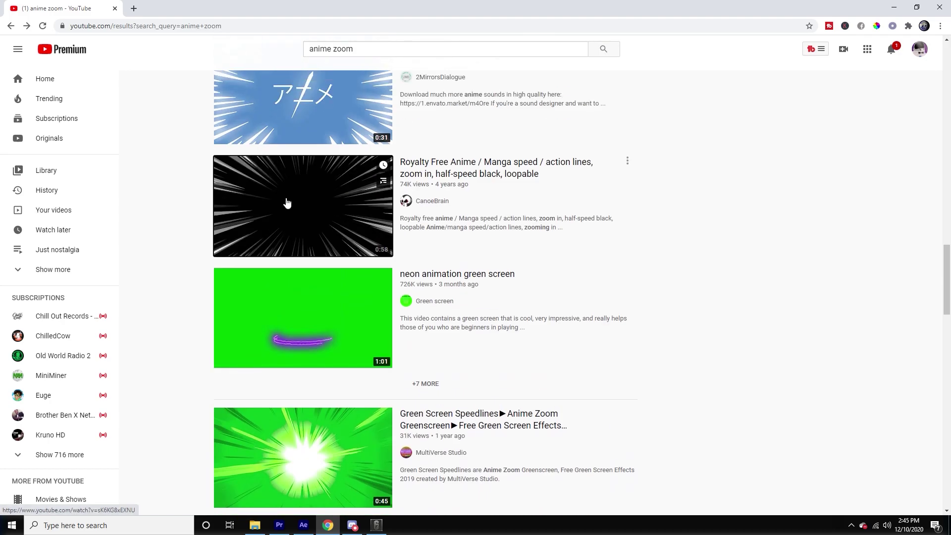
left_click(283, 198)
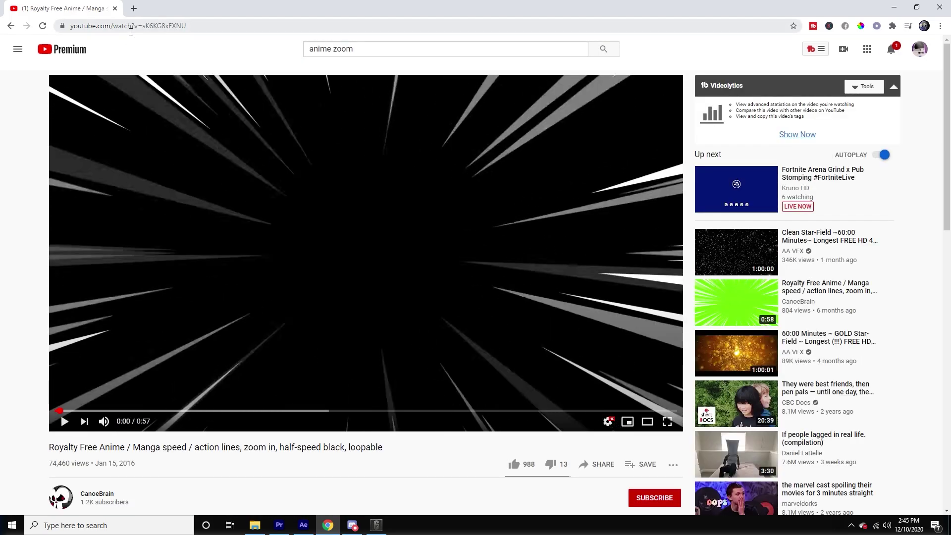
- Copy the web address of the black speed-lines video and briefly play it
left_click(127, 26)
right_click(128, 27)
left_click(160, 83)
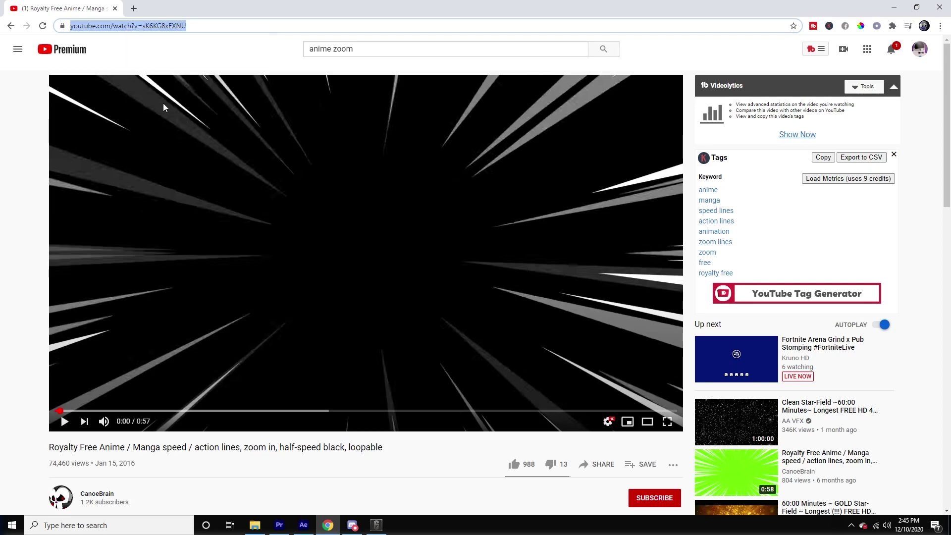
left_click(166, 131)
left_click(166, 129)
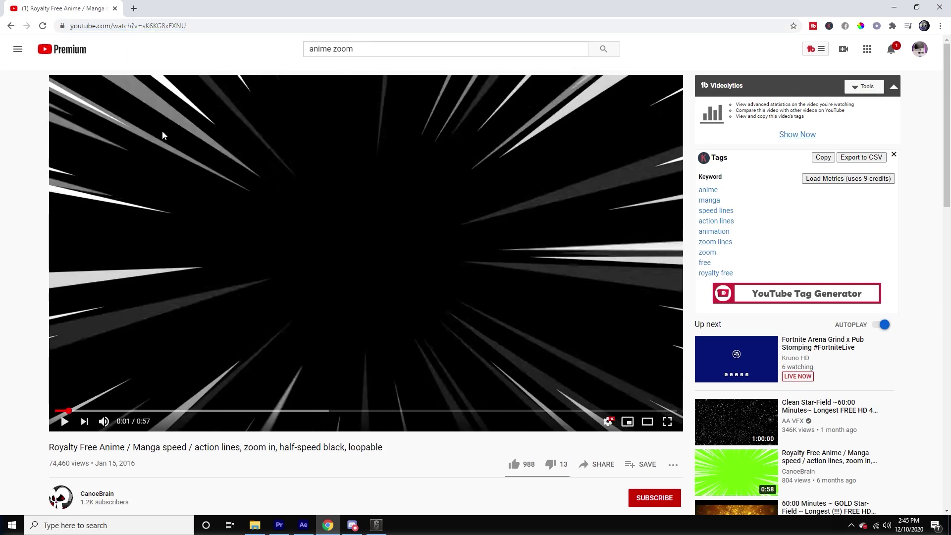
scroll(174, 134, "down", 1)
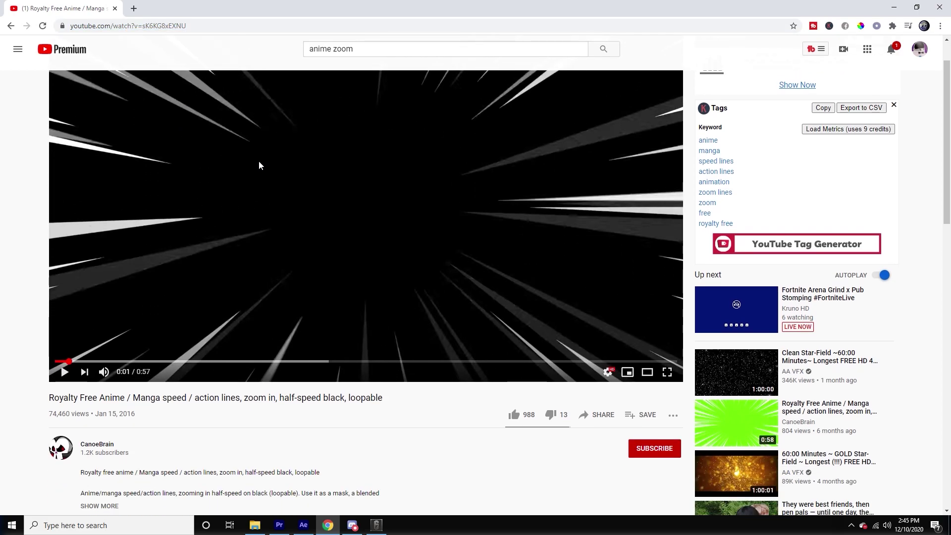
scroll(218, 267, "up", 1)
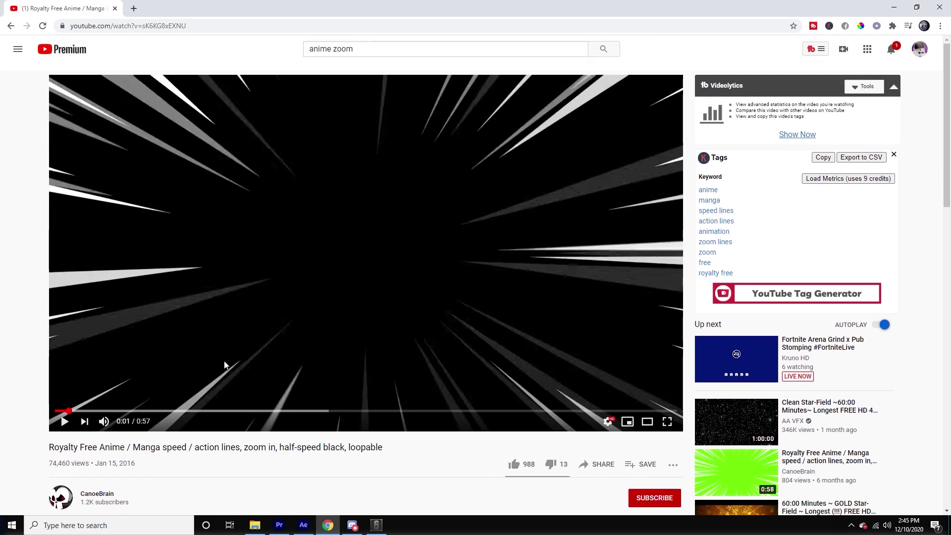
- Launch 4K Video Downloader and paste the copied video link to download the speed-lines clip
key("super+s")
type("4k")
key("Return")
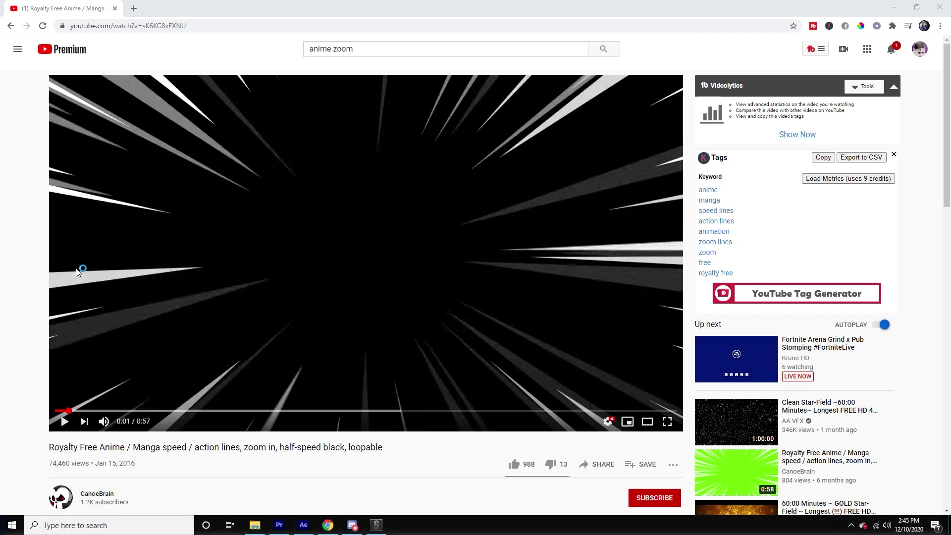
key("ctrl+v")
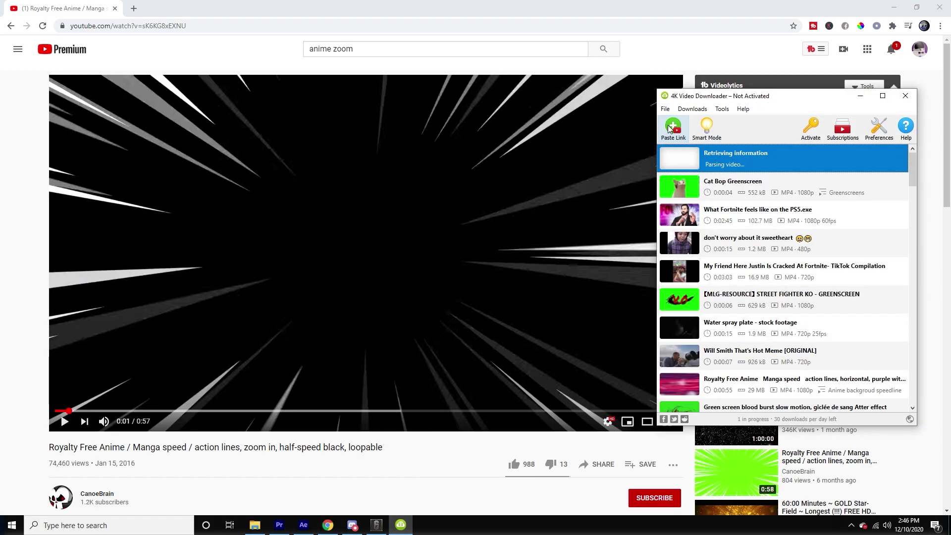
- Switch to After Effects, maximize its window, and reveal the gameplay layer's Transform properties
left_click(279, 527)
left_click(303, 525)
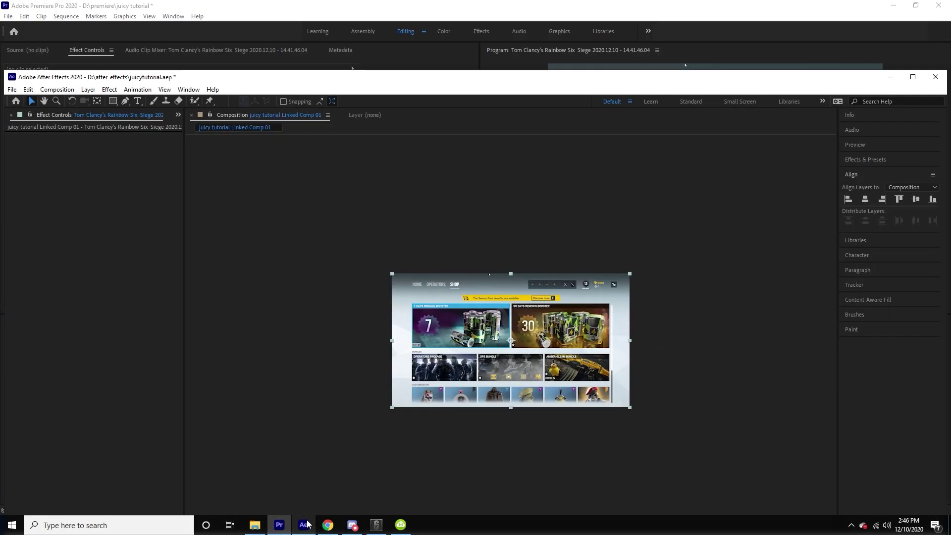
left_click(912, 77)
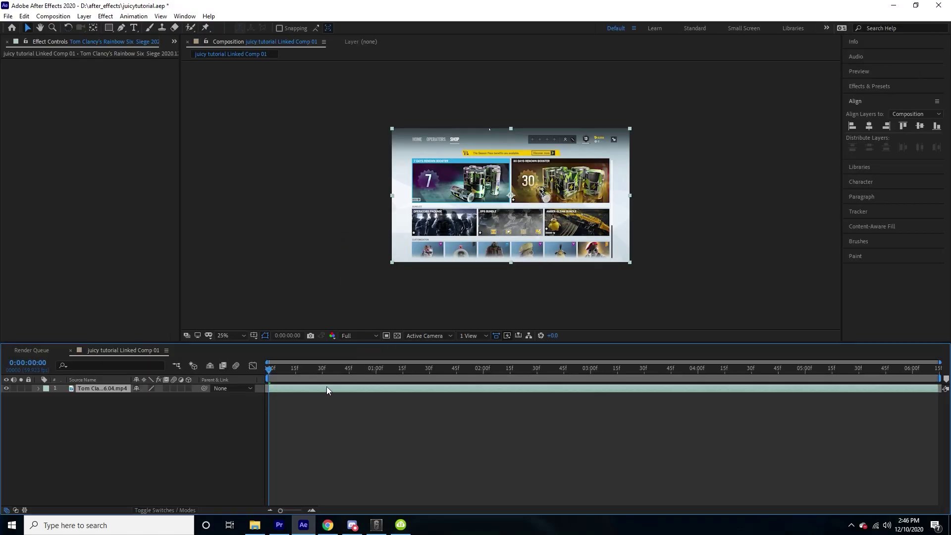
key("slash")
left_click(37, 388)
left_click(47, 397)
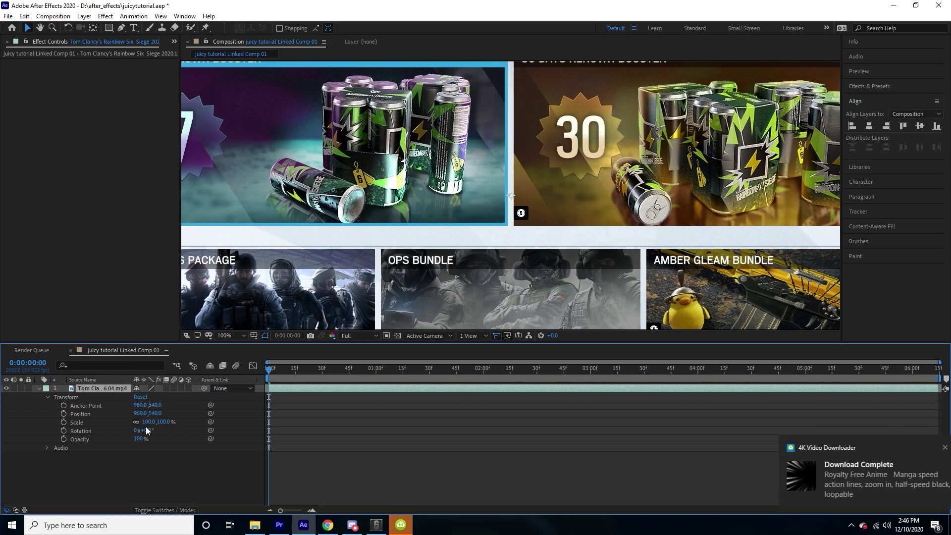
- Keyframe the gameplay layer's scale at 153% at the start of the composition
left_click_drag(149, 422, 169, 422)
left_click(63, 422)
scroll(382, 194, "down", 4)
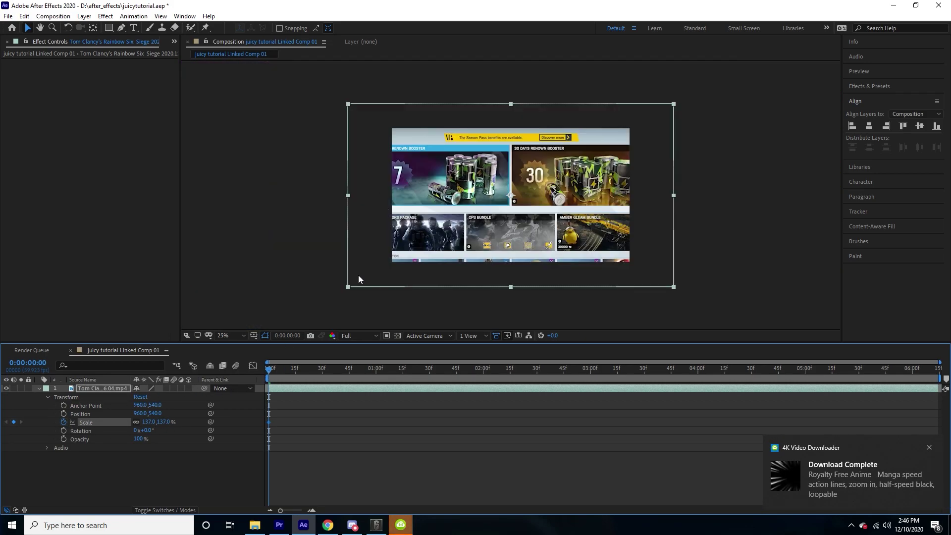
left_click_drag(149, 422, 157, 422)
- Add a scale keyframe at 0:00:01:03 by resetting the gameplay layer's scale to 100%
left_click_drag(270, 375, 381, 372)
right_click(105, 421)
left_click(123, 371)
- Ease both scale keyframes, reshape their graph curve into a fast start with a gradual slowdown, and preview the zoom
left_click_drag(404, 436, 250, 412)
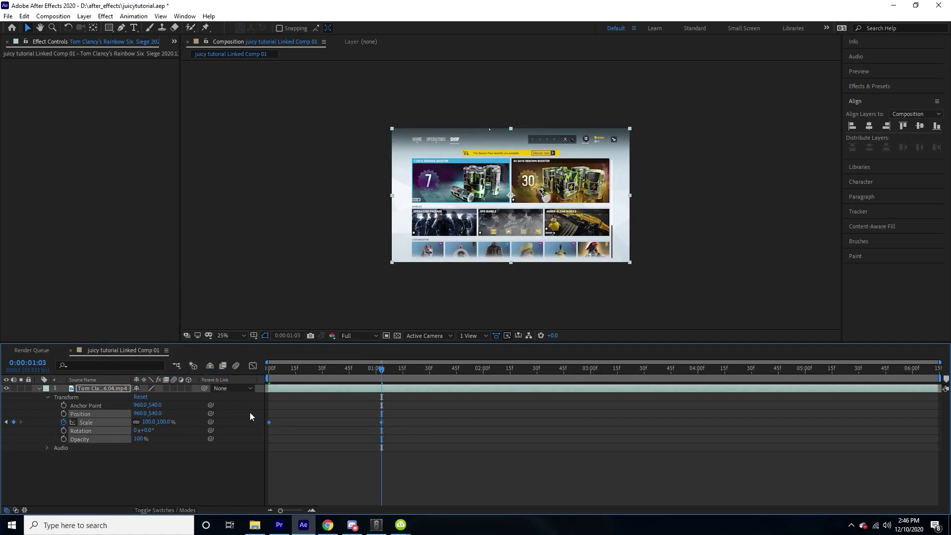
left_click(251, 366)
left_click(277, 369)
left_click(146, 467)
left_click(102, 421)
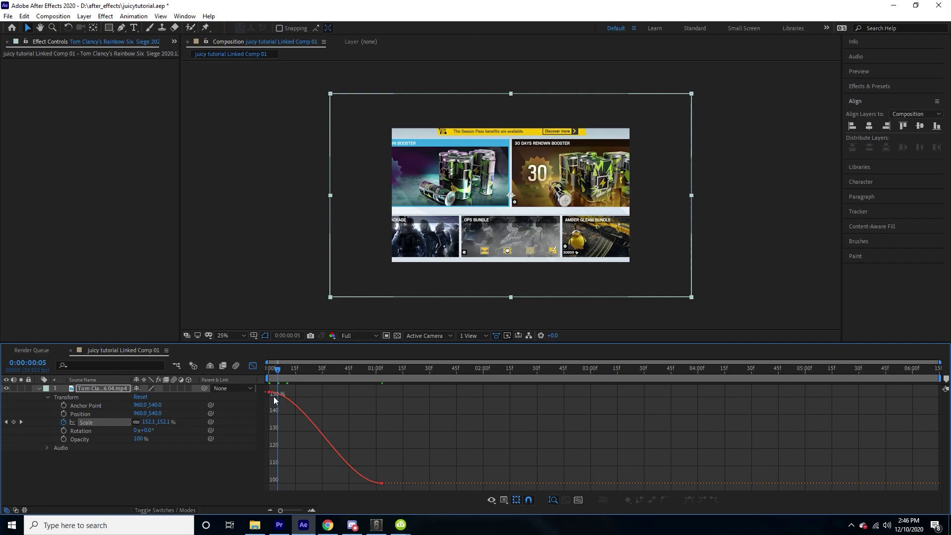
left_click(286, 402)
left_click_drag(307, 393, 256, 473)
left_click_drag(344, 484, 308, 485)
left_click_drag(277, 371, 261, 373)
key("space")
left_click(250, 370)
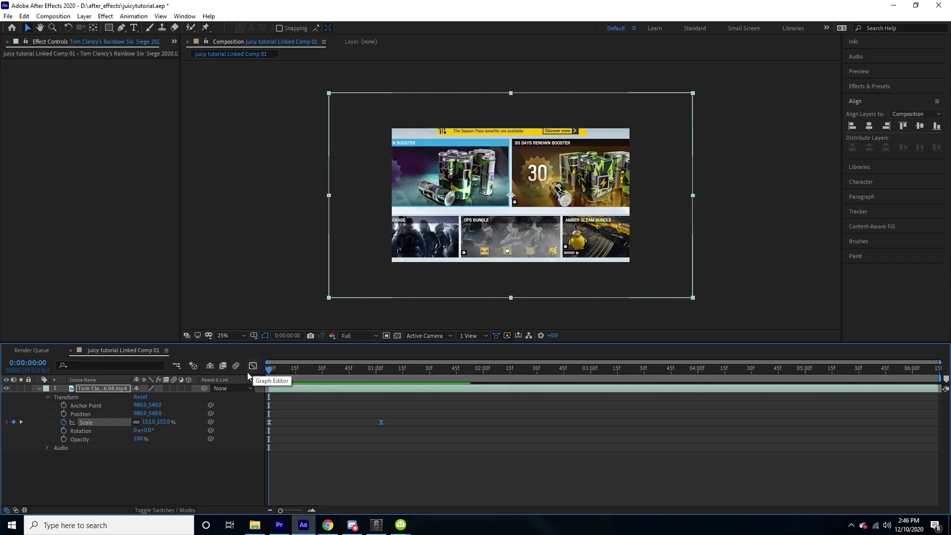
- Enable motion blur on the gameplay layer and preview the zoom-out
left_click(173, 388)
key("space")
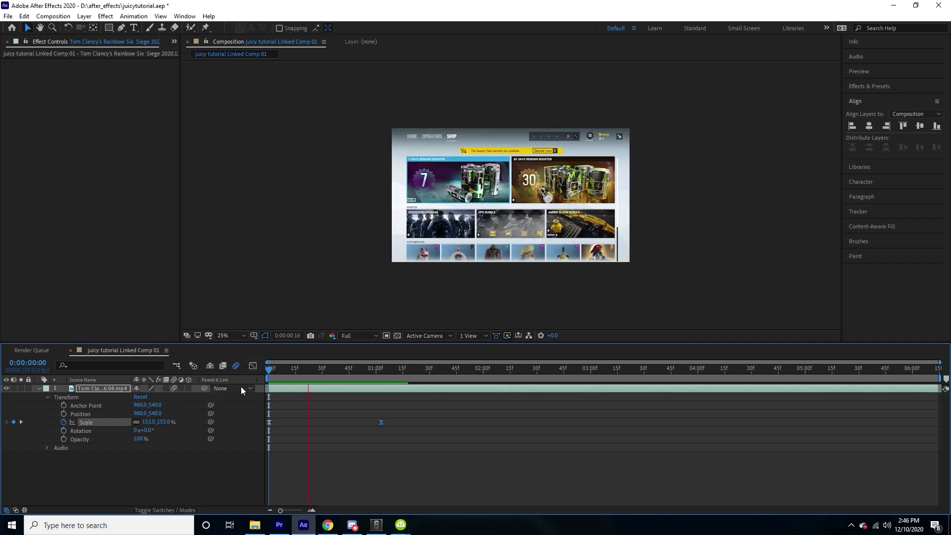
key("space")
left_click(310, 433)
left_click_drag(290, 371, 497, 368)
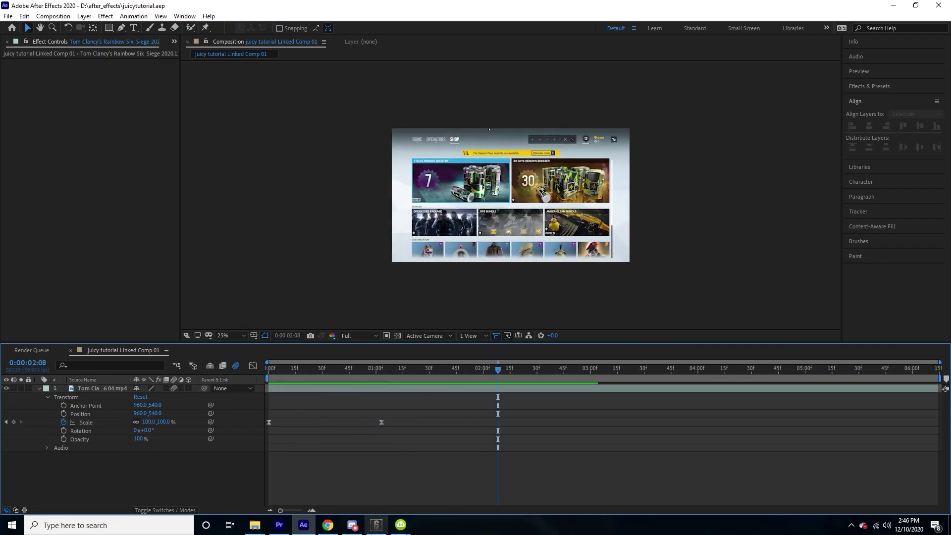
- Locate the downloaded speed-lines video in the assets folder and add it to the composition above the gameplay layer
left_click(400, 524)
left_click(367, 458)
right_click(680, 162)
left_click(702, 184)
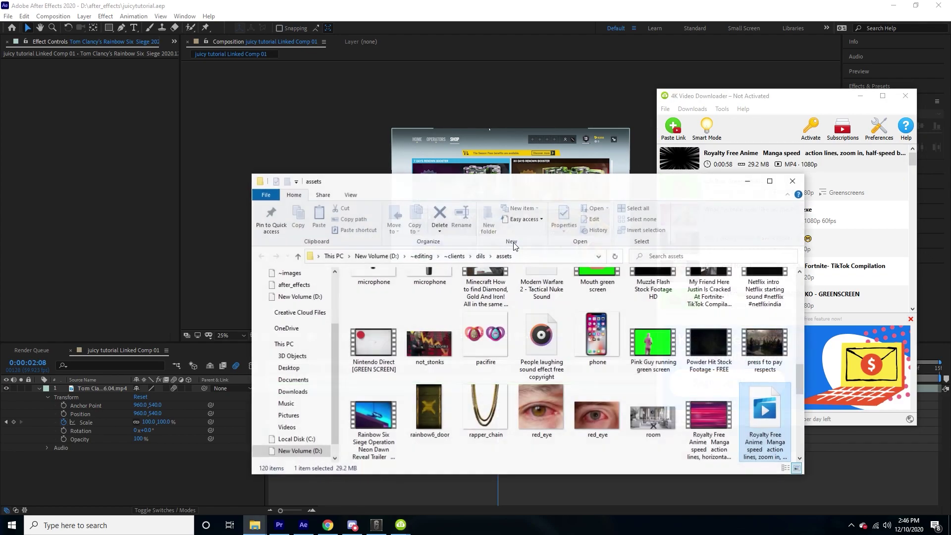
left_click_drag(758, 419, 181, 474)
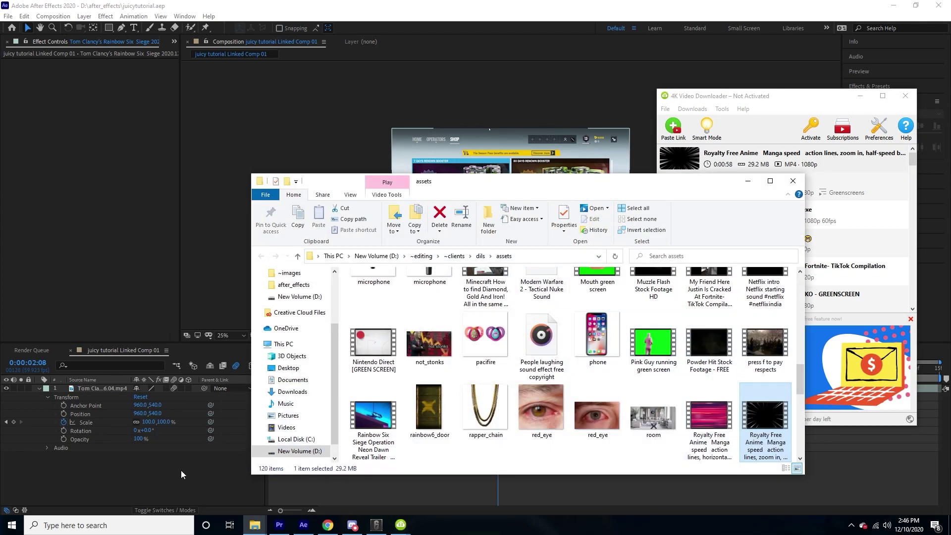
left_click(182, 482)
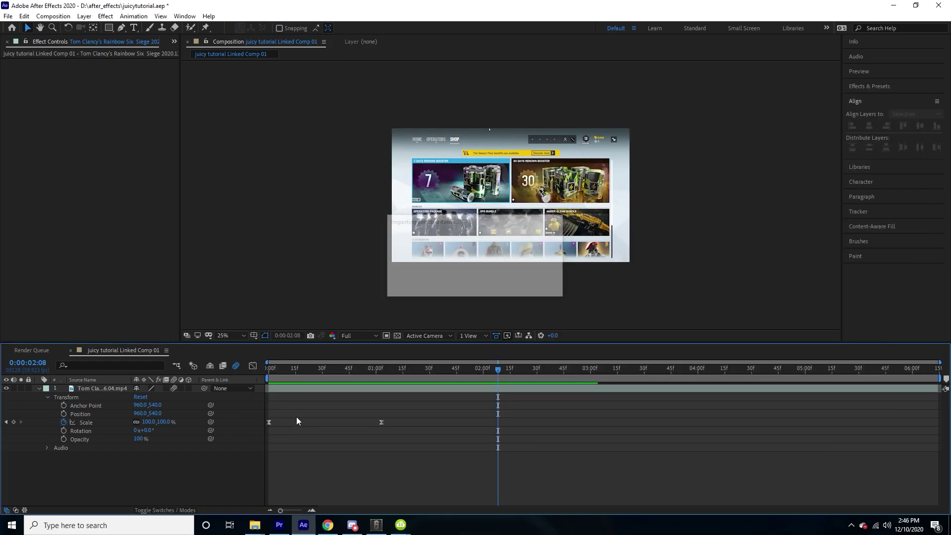
- Show the layer blending modes and set the speed-lines layer to Add at 0:00:00:27
left_click_drag(381, 376, 317, 377)
left_click(163, 510)
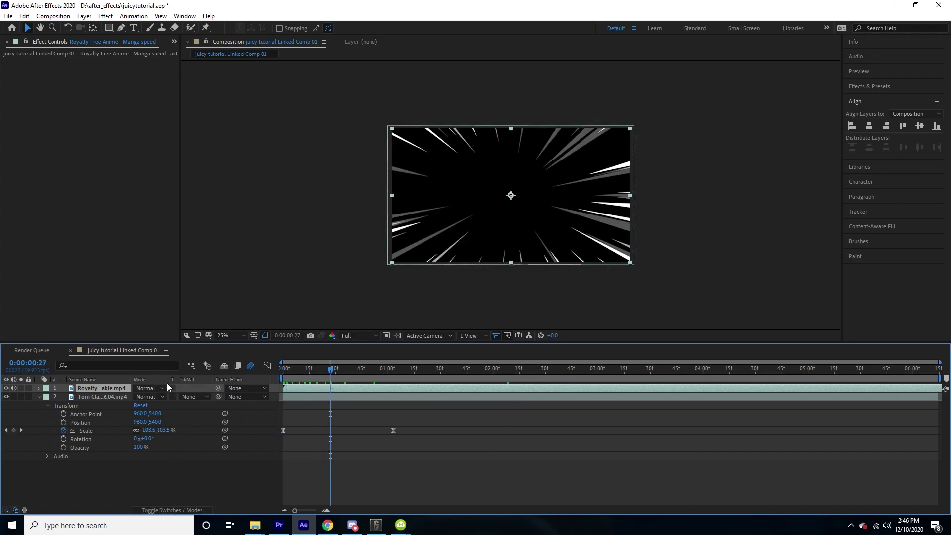
left_click(153, 387)
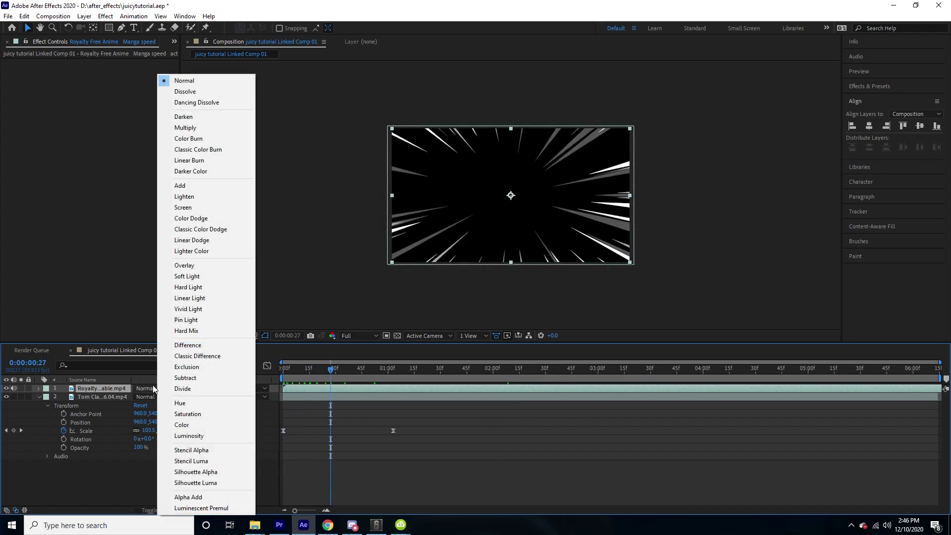
left_click(222, 186)
- Preview the zoom with the speed-lines overlay from the beginning of the composition
scroll(515, 168, "up", 4)
scroll(515, 168, "down", 4)
key("space")
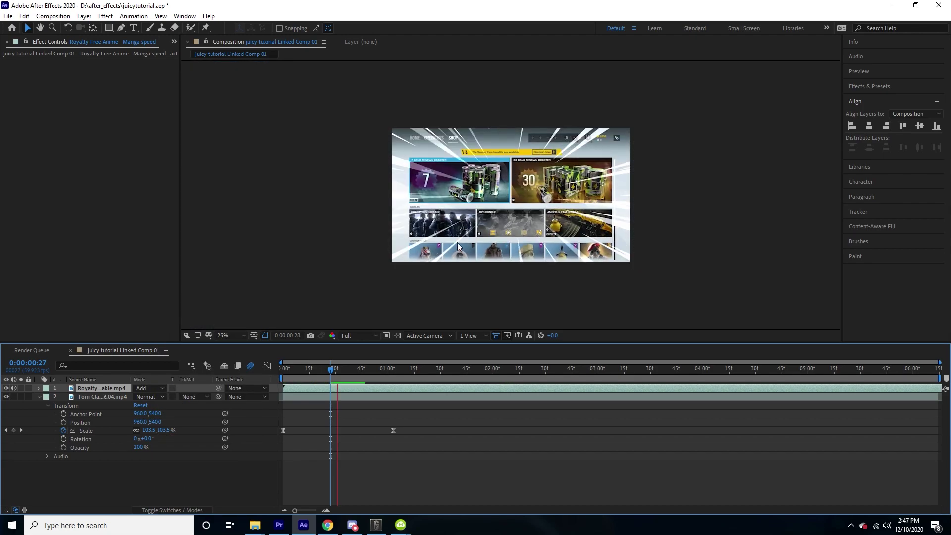
left_click_drag(347, 372, 235, 372)
key("space")
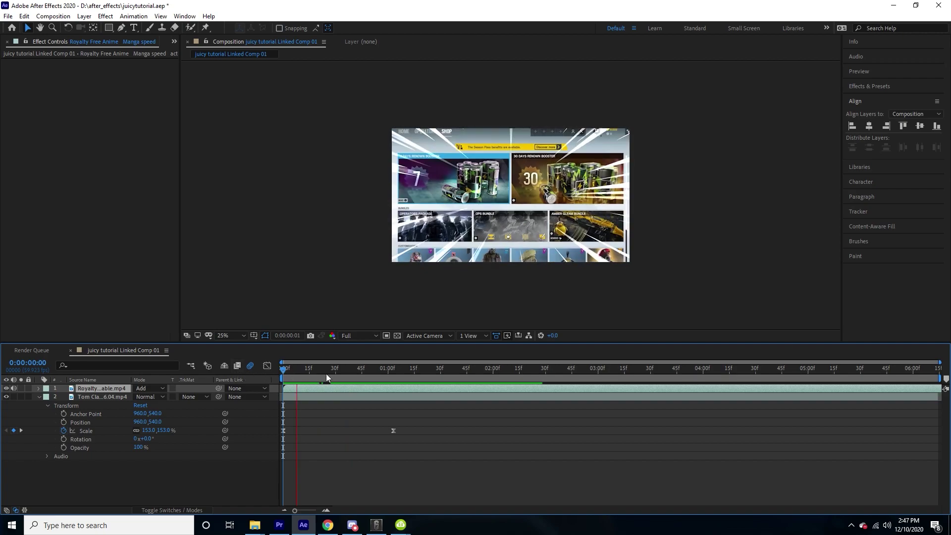
- Stop the preview, reveal the speed-lines layer's Transform properties and add an Opacity keyframe at the start of the composition
key("space")
left_click(38, 389)
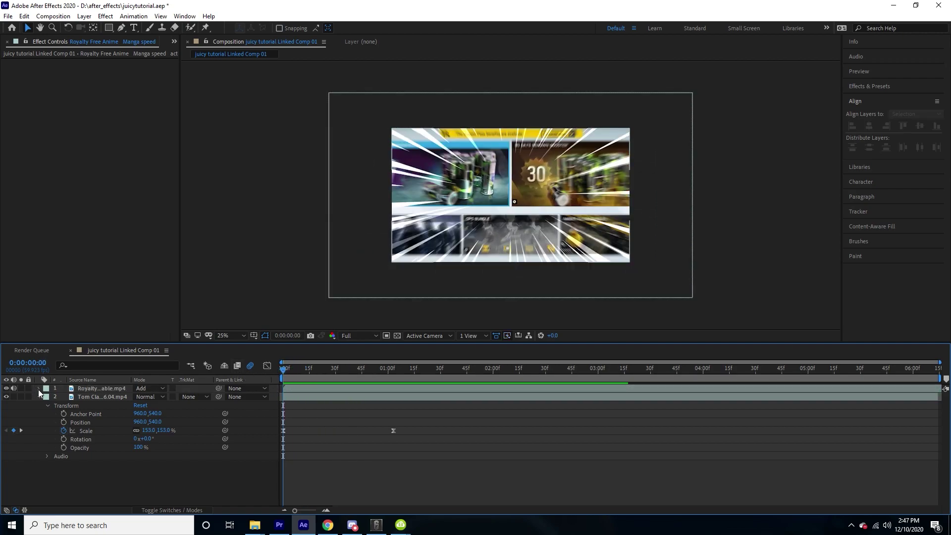
left_click(39, 389)
left_click(48, 397)
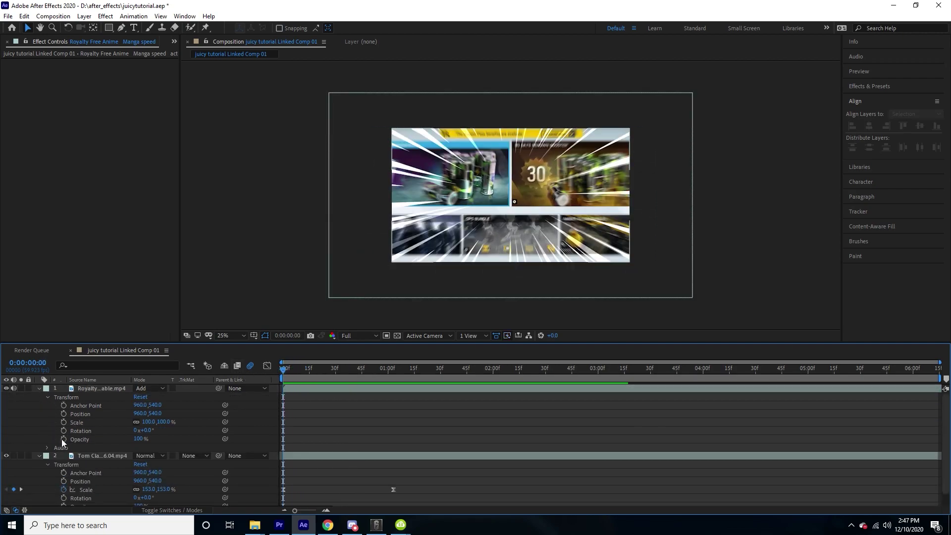
left_click(64, 439)
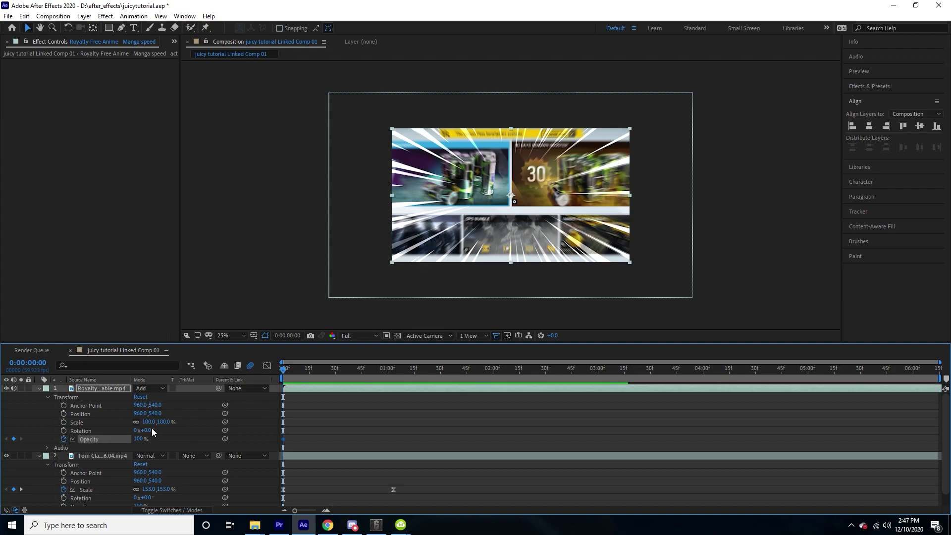
- Add a second Opacity keyframe of 0% to the speed-lines layer at 0:00:01:03, level with the gameplay layer's final Scale keyframe
left_click_drag(282, 369, 390, 370)
left_click(140, 439)
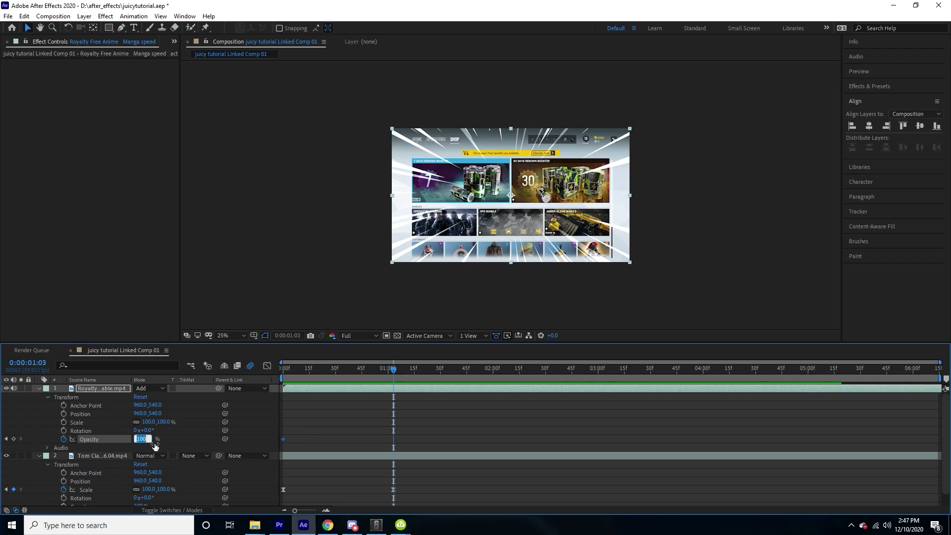
type("0")
key("Return")
- Easy-ease both Opacity keyframes of the speed-lines layer and show only the Opacity curve in the graph editor
left_click_drag(420, 441, 296, 429)
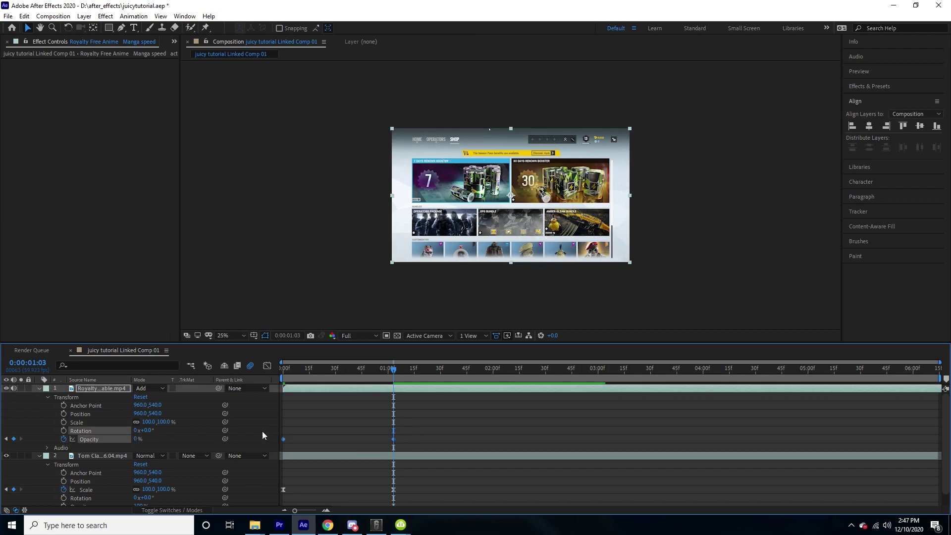
left_click(267, 365)
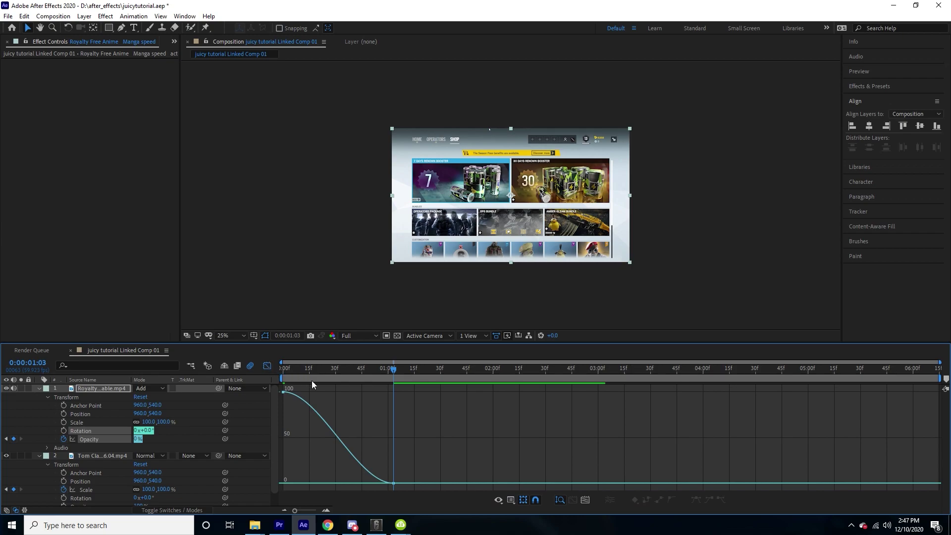
left_click(94, 422)
left_click(90, 439)
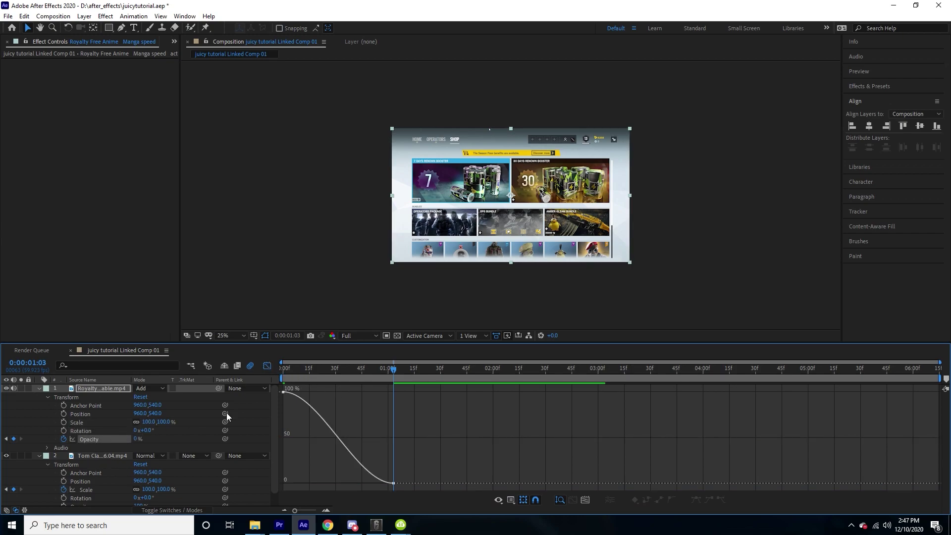
double_click(284, 391)
key("Return")
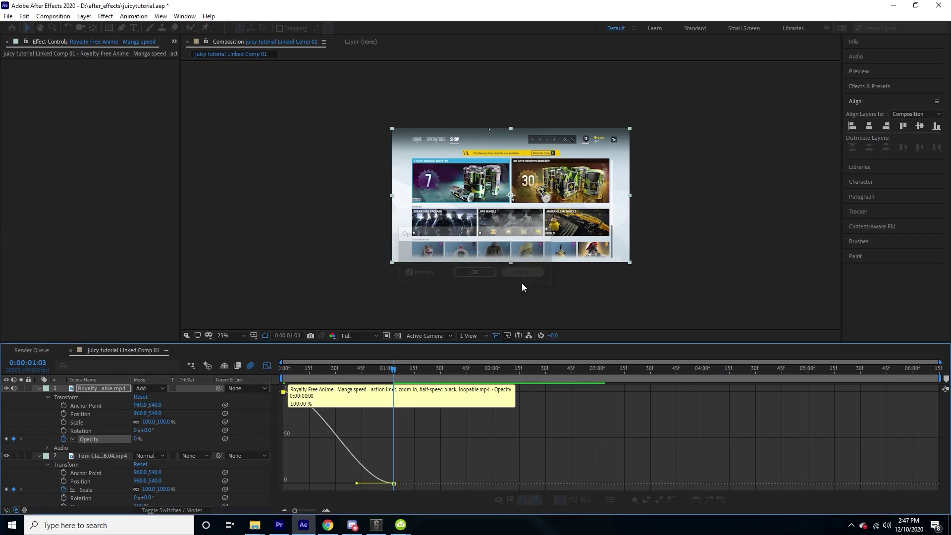
- Shape the Opacity curve to stay high and drop steeply near the end, soften the first keyframe's handle, and preview the fade
left_click_drag(320, 392, 393, 390)
left_click_drag(356, 483, 392, 415)
left_click_drag(393, 371, 243, 385)
key("space")
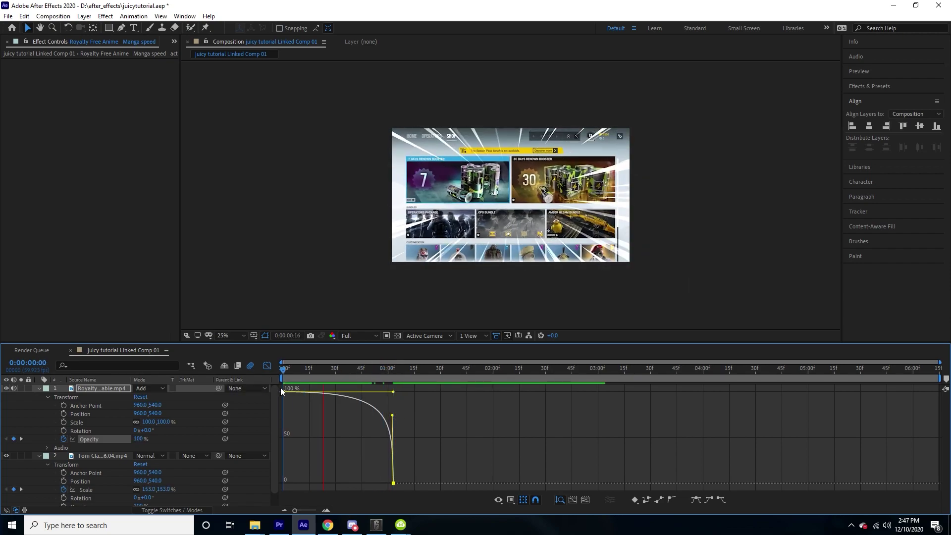
left_click_drag(393, 391, 351, 392)
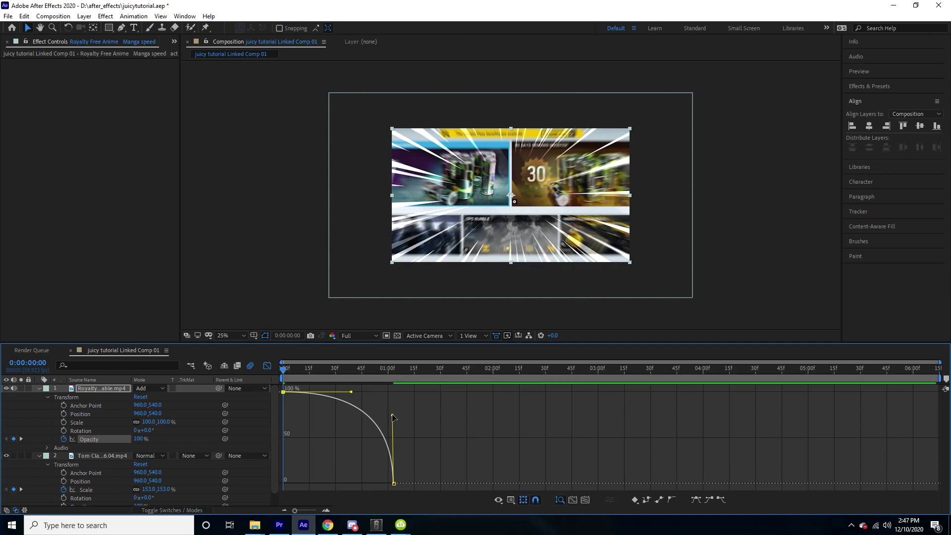
key("space")
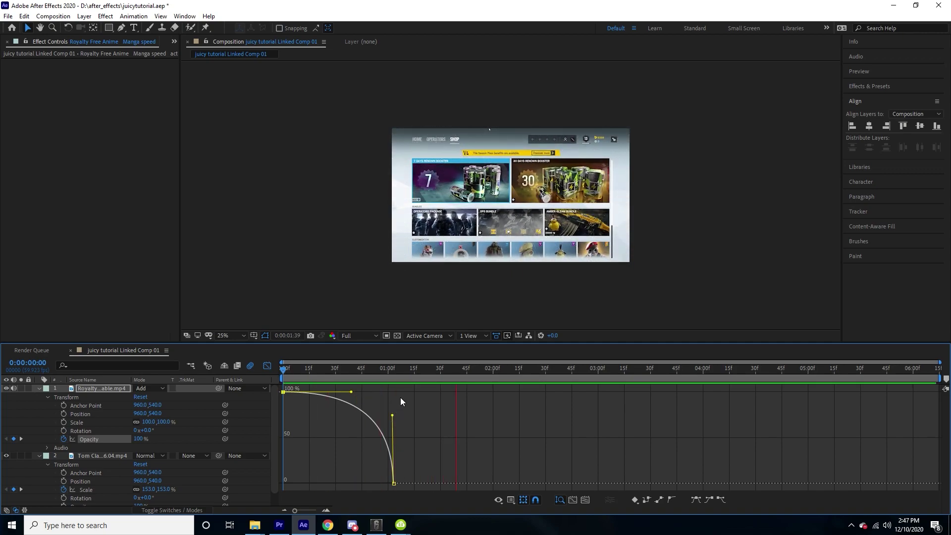
key("space")
- Move the speed-lines layer's final Opacity keyframe to just before the 45-frame mark, preview it, and reopen its curve for editing
left_click(267, 365)
left_click_drag(388, 378, 299, 379)
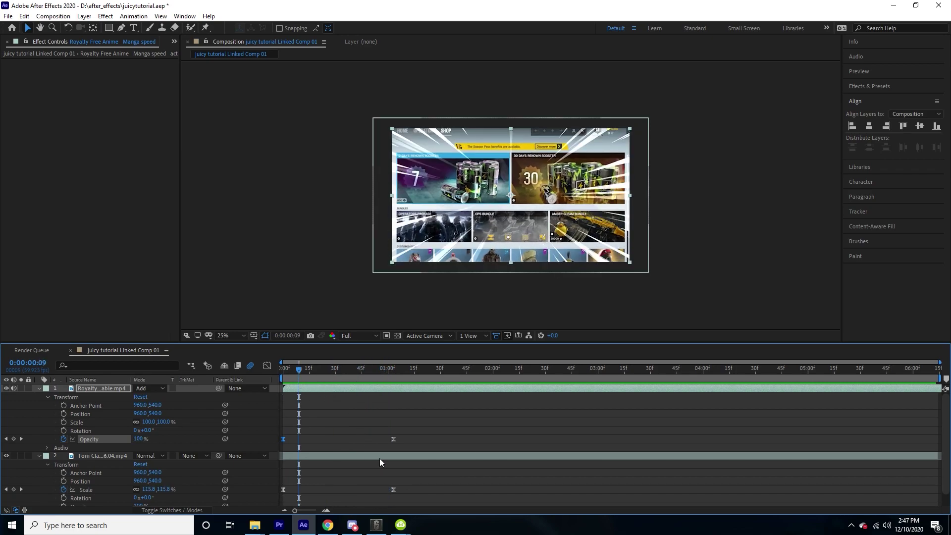
left_click(406, 441)
left_click_drag(393, 439, 356, 442)
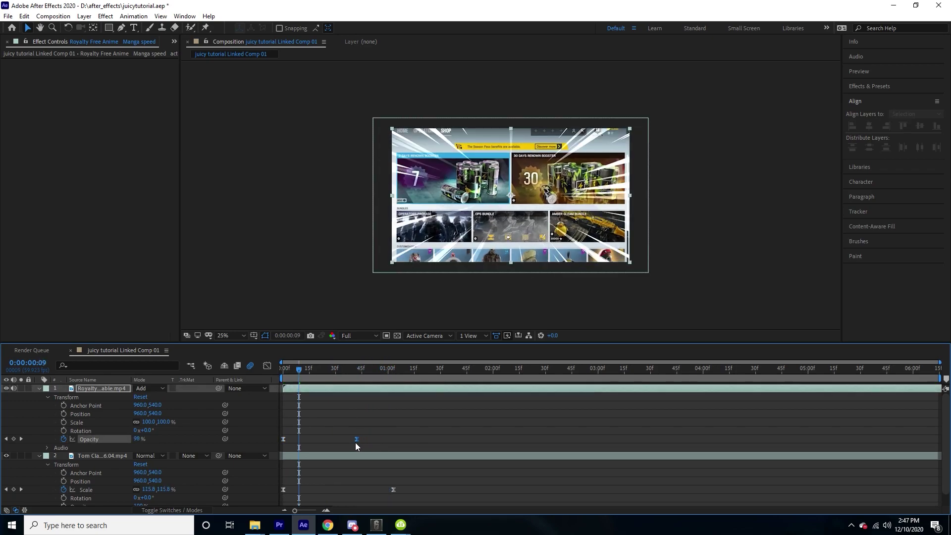
key("space")
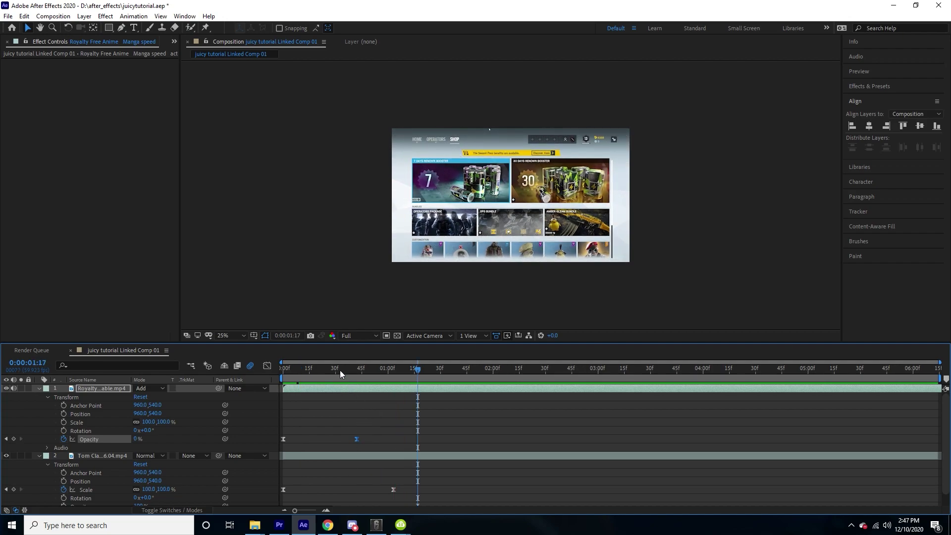
left_click_drag(346, 370, 245, 378)
left_click(267, 366)
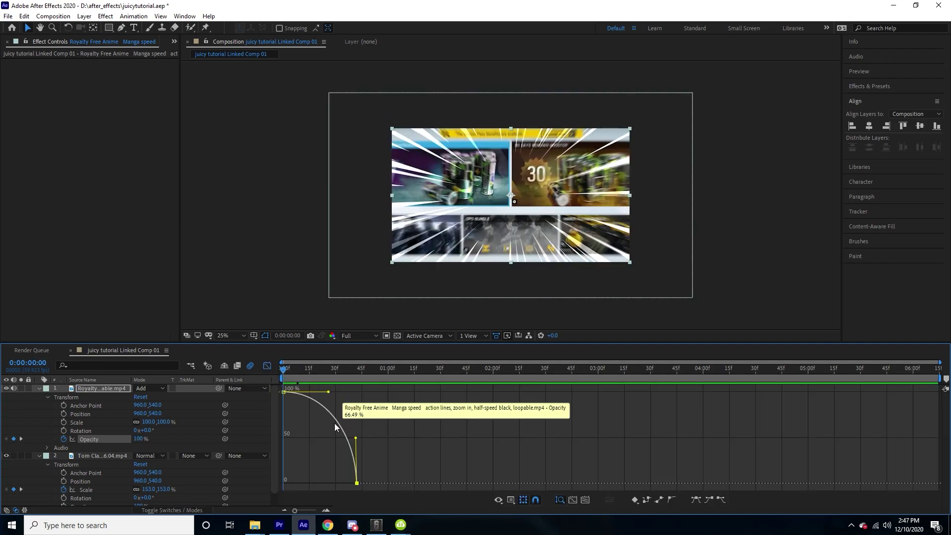
- Try an S-shaped Opacity falloff by pulling the final keyframe's handle back and lengthening the first keyframe's handle, previewing the result
left_click_drag(353, 436, 296, 462)
left_click_drag(295, 463, 293, 468)
key("space")
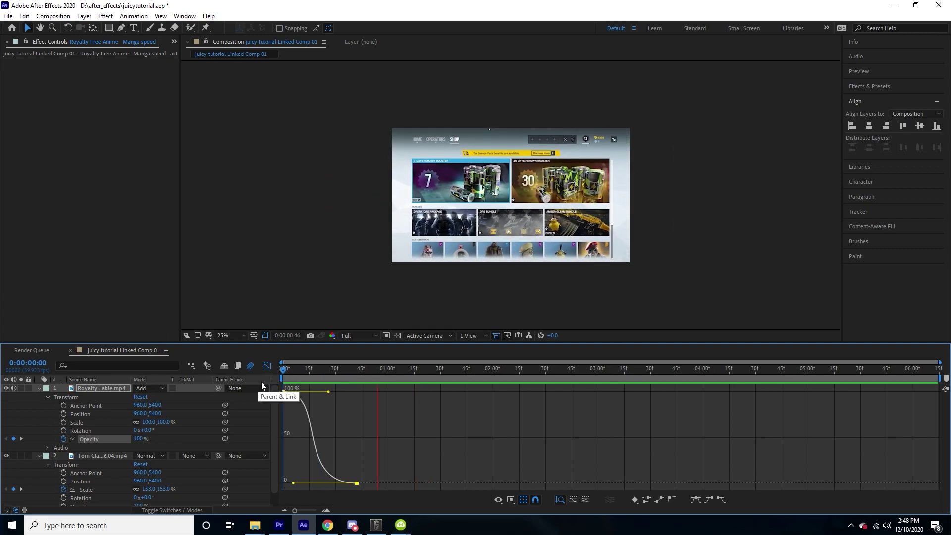
left_click_drag(328, 392, 343, 393)
key("space")
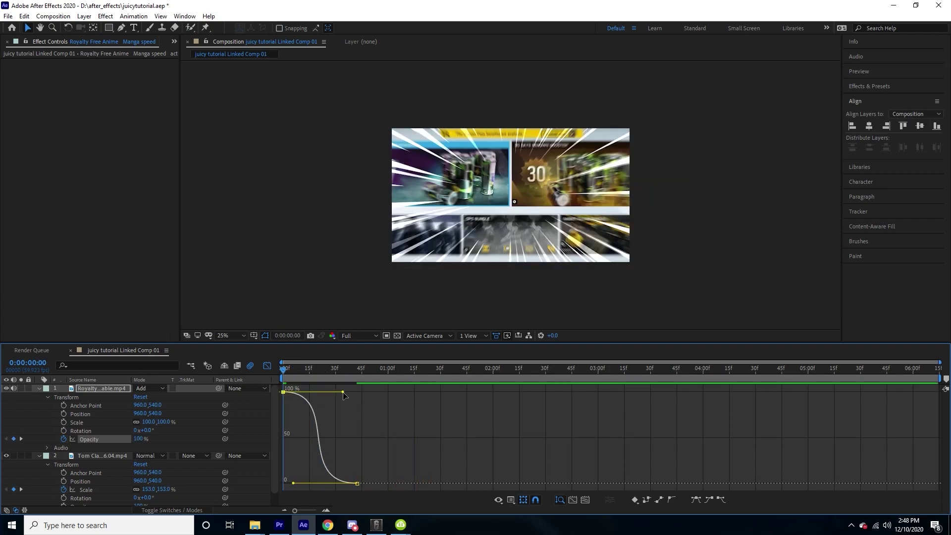
key("space")
- Reshape the Opacity curve into a gentle start with a nearly straight, steep final drop, and preview it from the beginning
left_click(304, 369)
left_click(299, 472)
left_click(357, 482)
left_click_drag(295, 483, 365, 437)
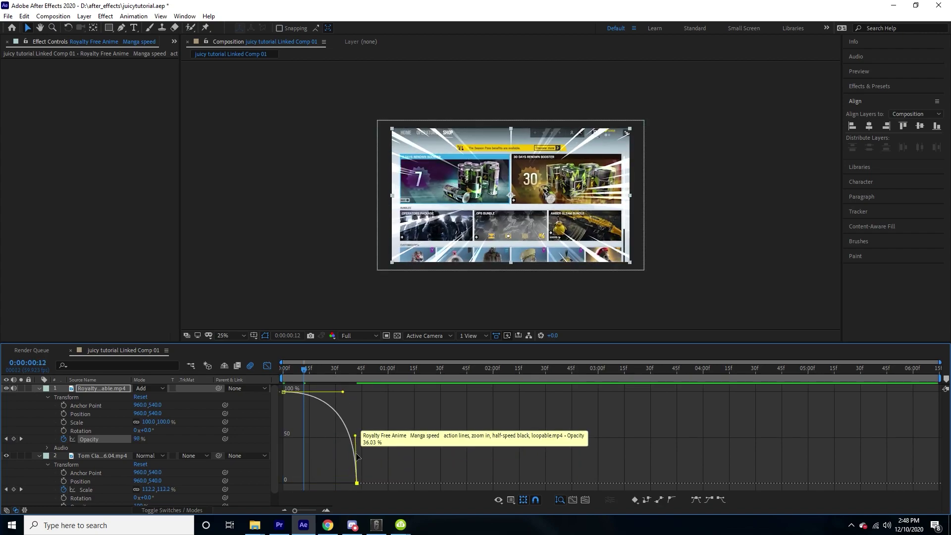
left_click_drag(355, 436, 335, 435)
left_click_drag(342, 392, 322, 394)
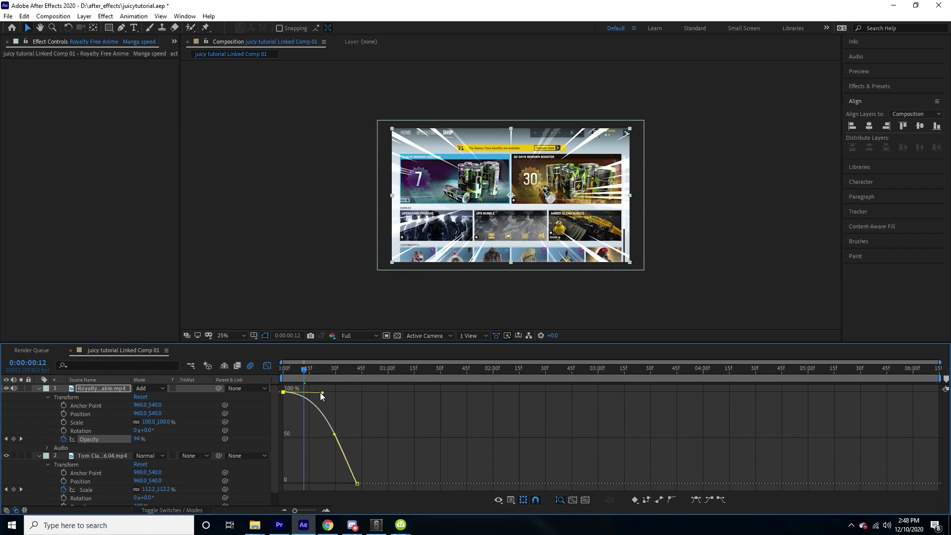
left_click(281, 370)
key("space")
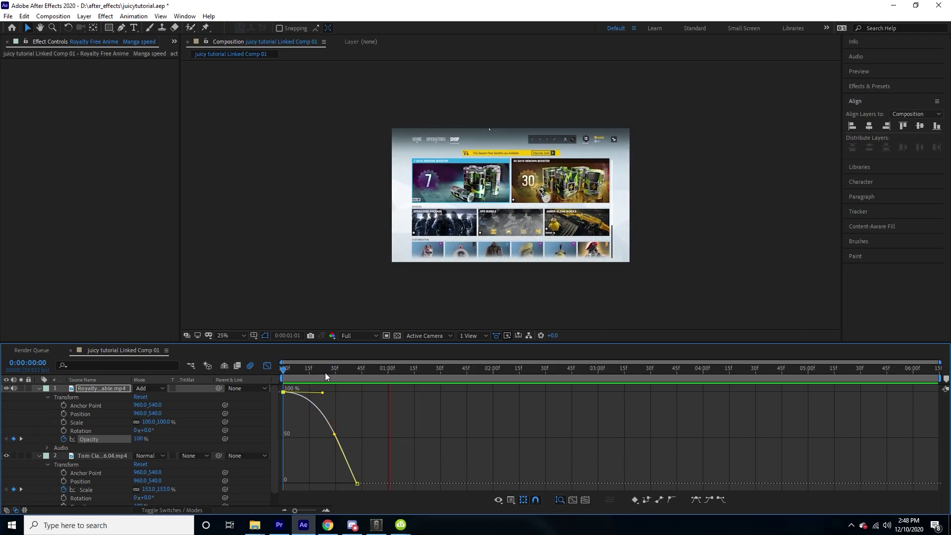
- Leave the graph editor, replay the finished fade, and collapse the speed-lines layer with the playhead back at the start
key("space")
key("space")
left_click(266, 365)
key("space")
key("space")
key("space")
key("space")
left_click(339, 378)
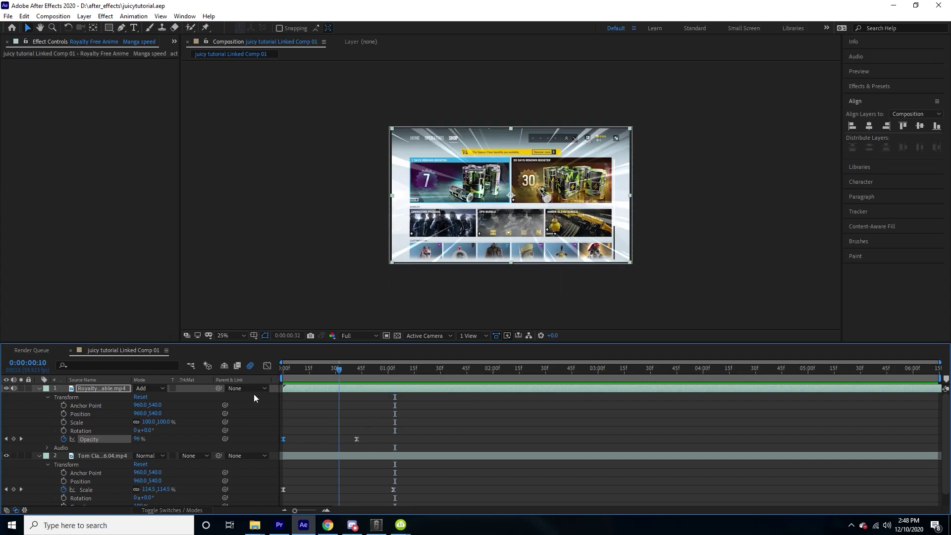
key("Home")
left_click(41, 388)
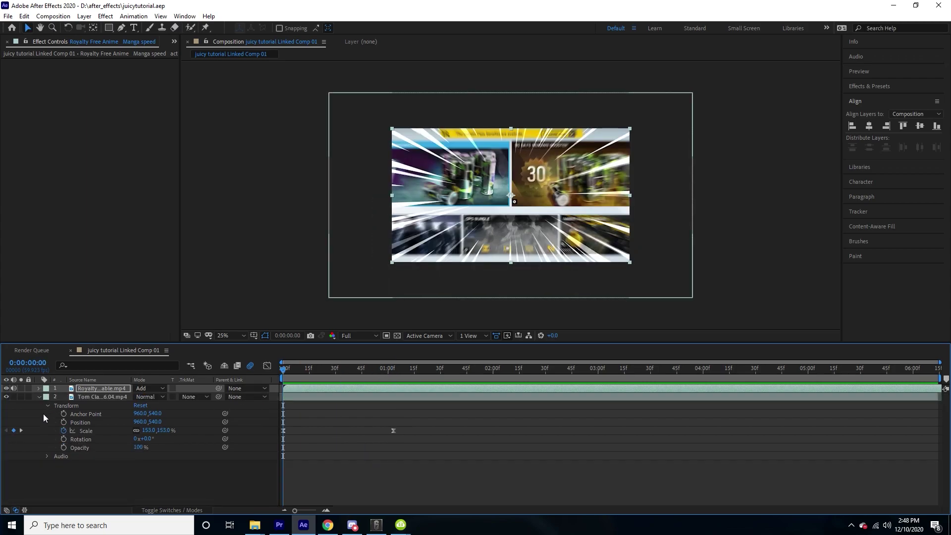
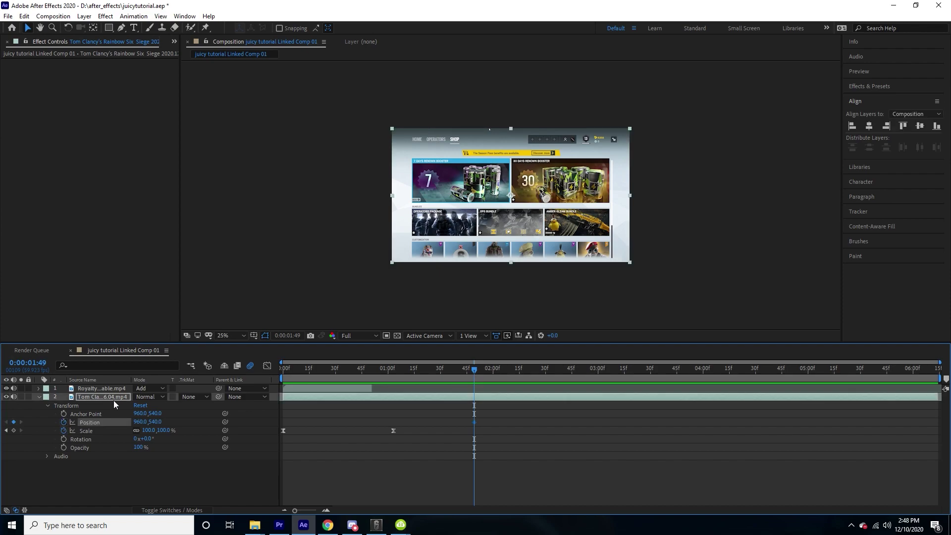
- One frame after the first Position keyframe, at 0:00:01:50, offset the gameplay layer up-left to about 814, 390 and compare both frames
key("period")
key("Page_Down")
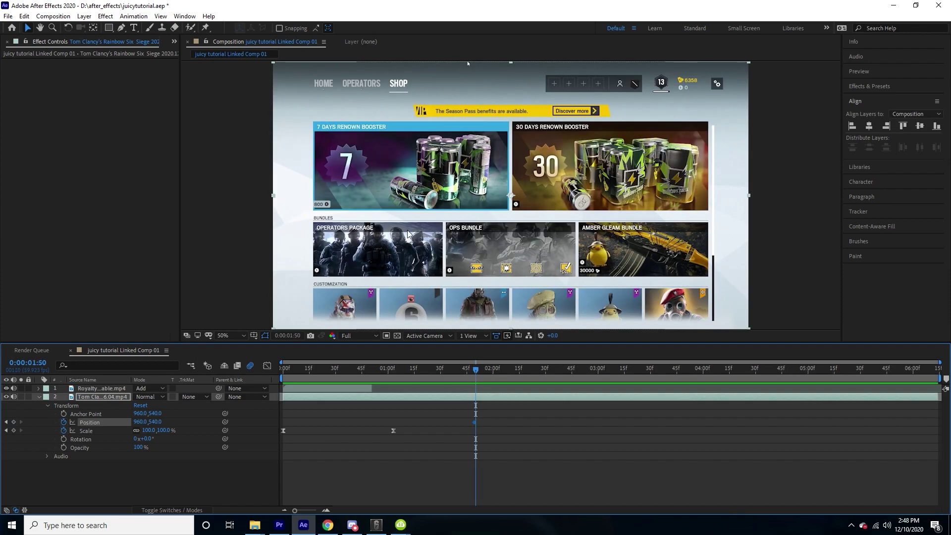
left_click_drag(555, 236, 520, 201)
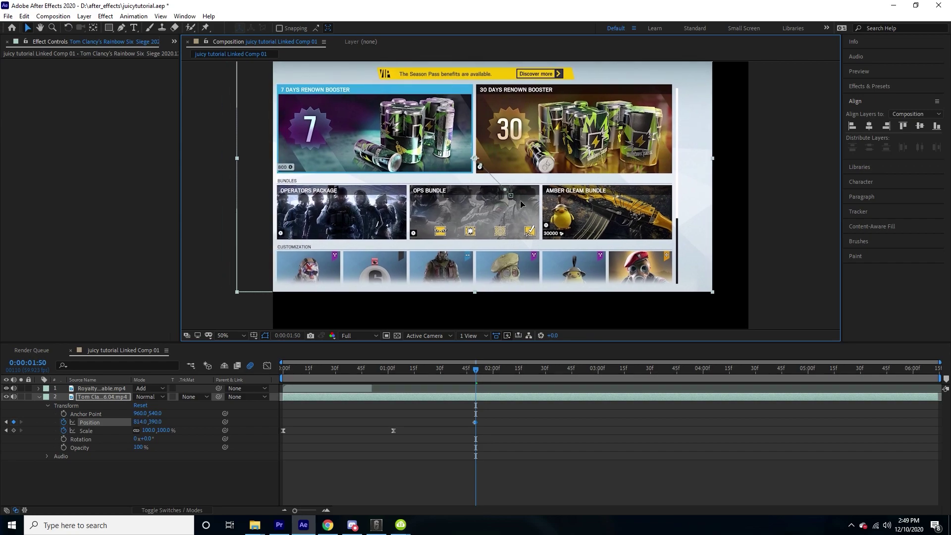
key("Page_Up")
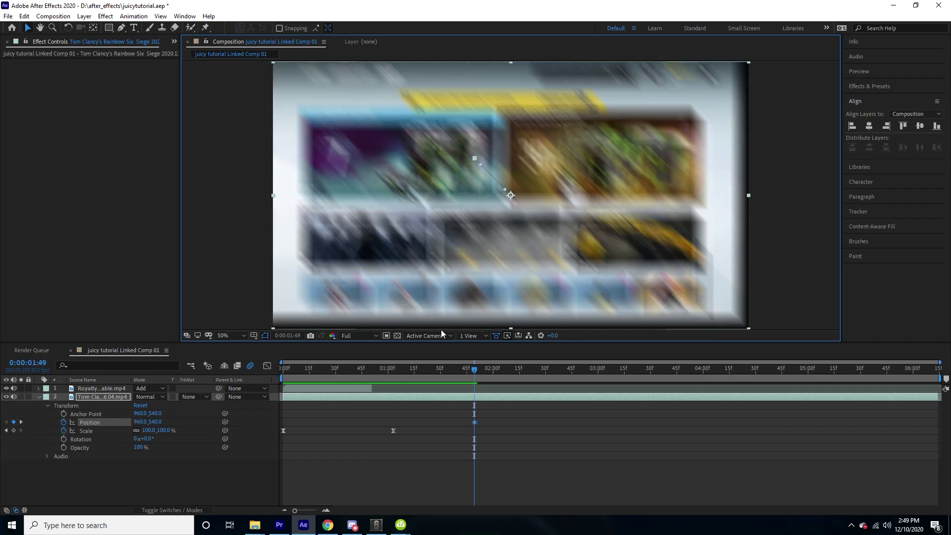
key("Page_Down")
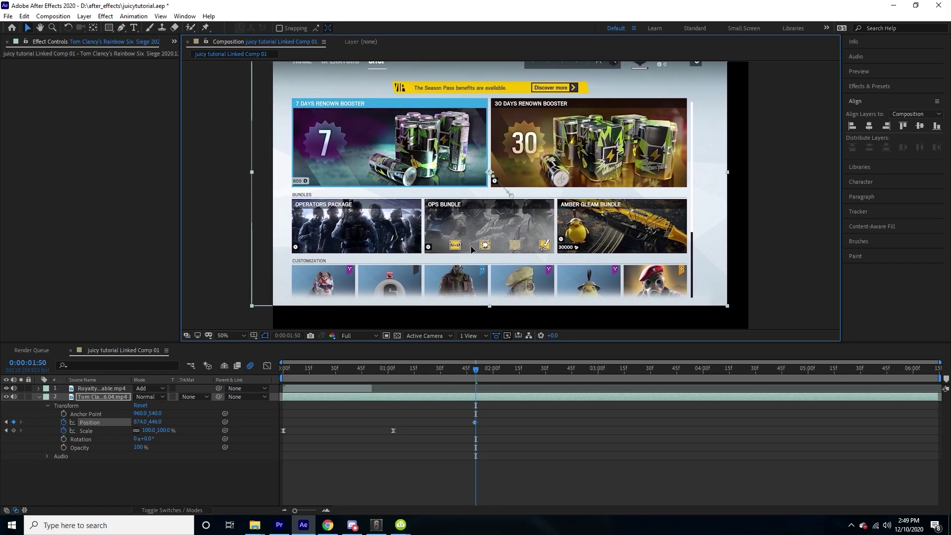
- Add an opposing shake offset at 0:00:01:53 by moving the gameplay layer down-right to about 1070, 608
left_click(520, 483)
key("=")
key("=")
key("=")
key("=")
key("Page_Up")
key("Page_Down")
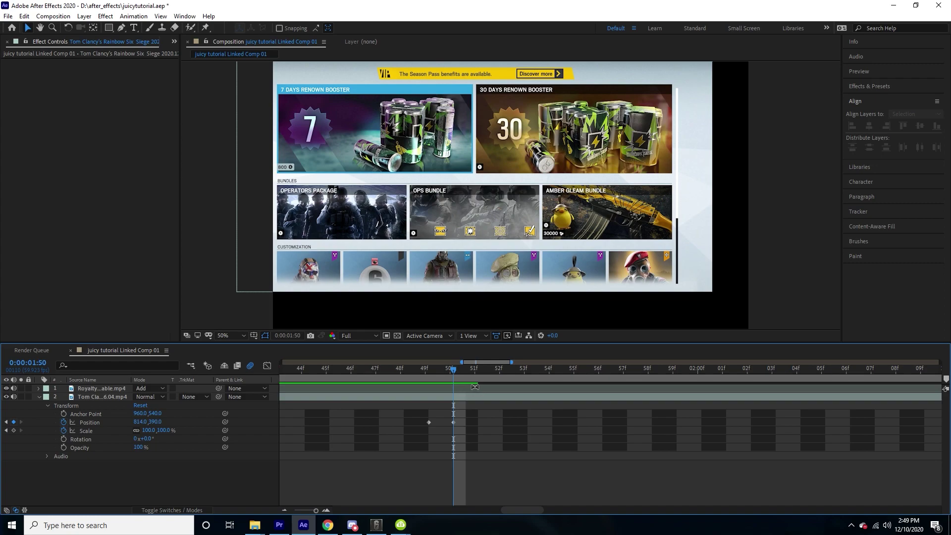
key("comma")
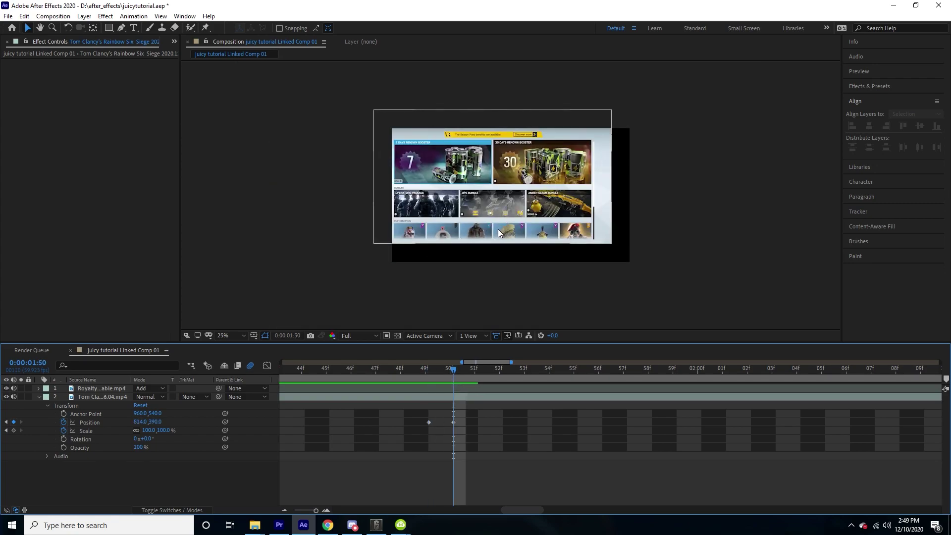
key("Page_Down")
key("Page_Down")
key("Page_Down")
left_click_drag(497, 219, 539, 208)
key("period")
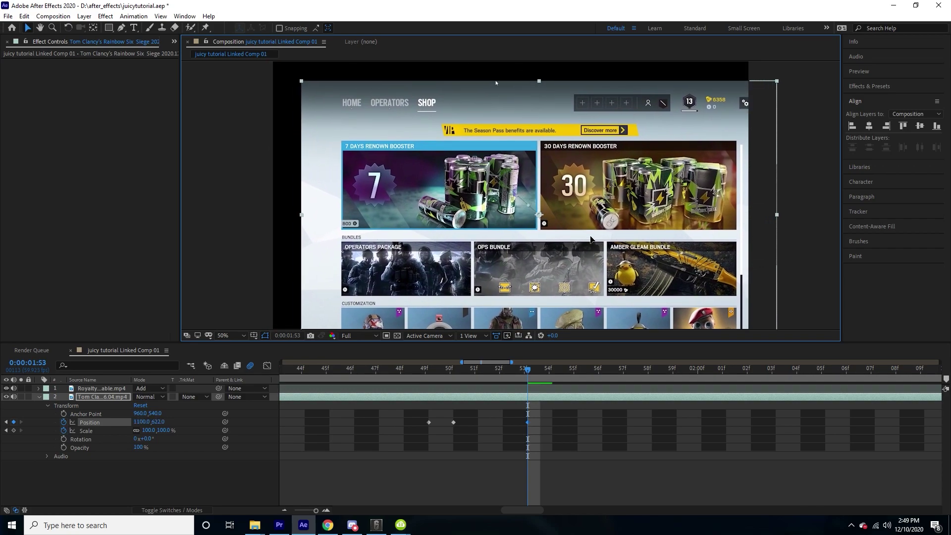
left_click_drag(581, 232, 581, 236)
- Add two progressively smaller Position offsets to the gameplay layer at 0:00:01:56 and 0:00:02:00, the last at about 984, 516
key("Page_Down")
key("Page_Down")
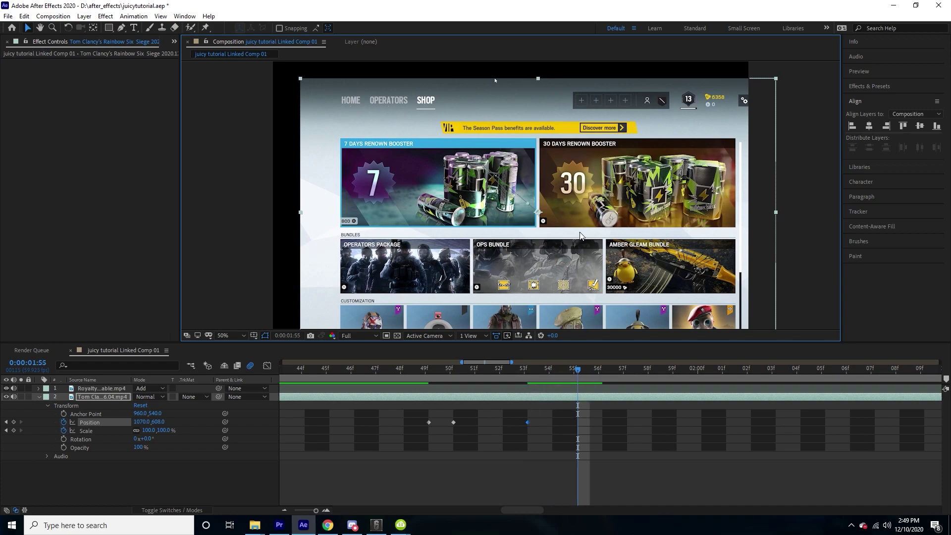
key("Page_Down")
left_click_drag(580, 235, 562, 231)
key("Page_Down")
key("Page_Down")
key("Page_Down")
key("Page_Down")
- Reset the gameplay layer's Position to 960, 540 at 0:00:02:05 to end the shake, and preview it
key("Page_Down")
key("Page_Down")
key("Page_Down")
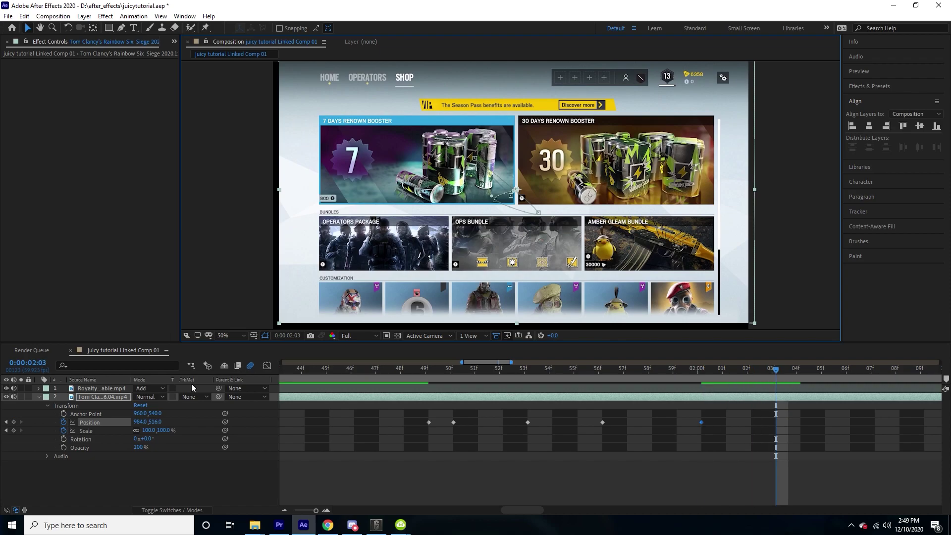
key("Page_Down")
key("Page_Down")
right_click(106, 421)
left_click(136, 370)
left_click(392, 382)
key("space")
key("space")
- Show the layer switches and review the whole shake on a wider timeline, stopping at 0:00:01:50 to inspect the frame edges
key("F4")
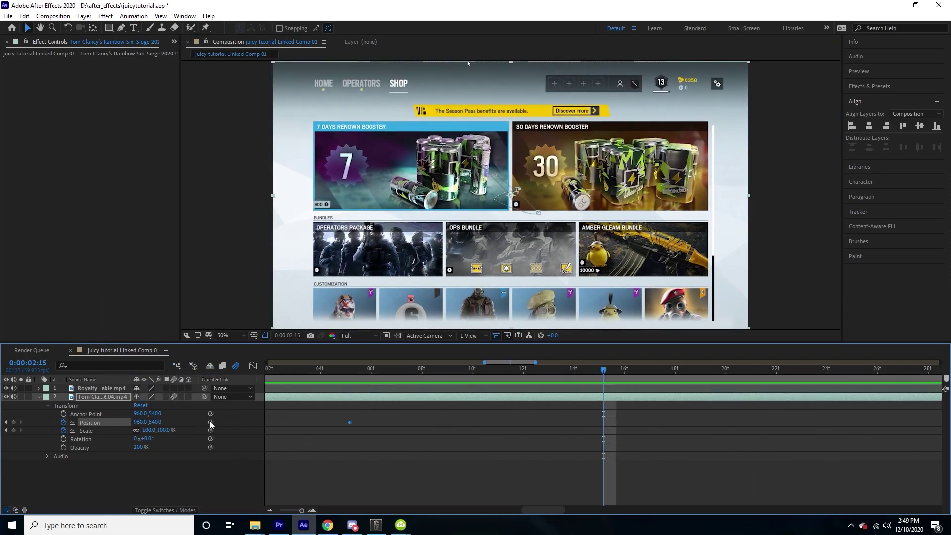
left_click(430, 440)
key("minus")
key("minus")
key("minus")
left_click(493, 370)
left_click_drag(495, 365, 522, 378)
- Find the Motion Tile effect and apply it to the gameplay layer
left_click(538, 397)
left_click(868, 87)
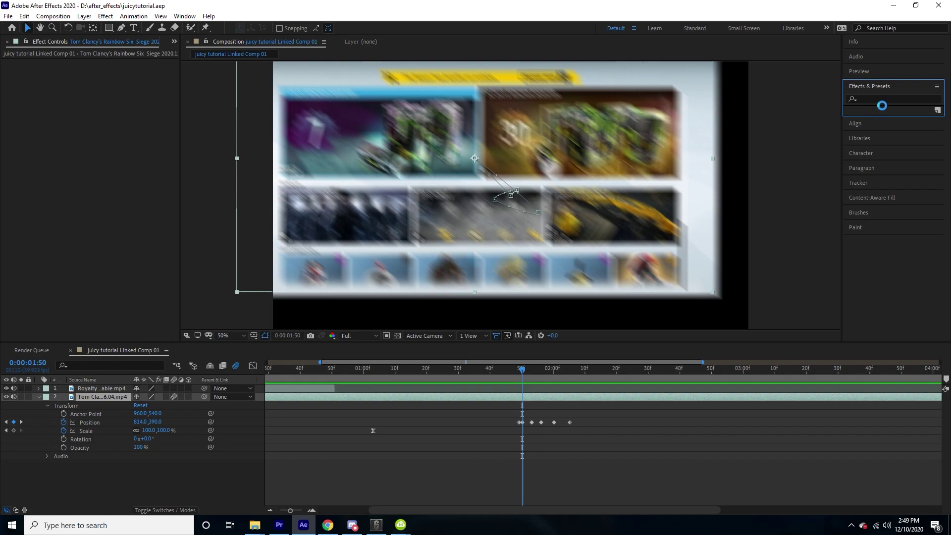
left_click(878, 100)
type("motion t")
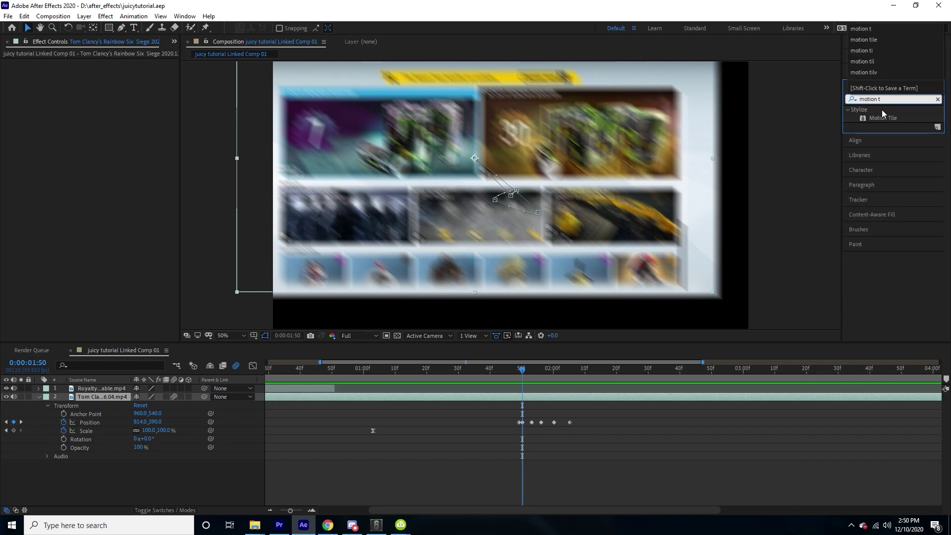
double_click(882, 117)
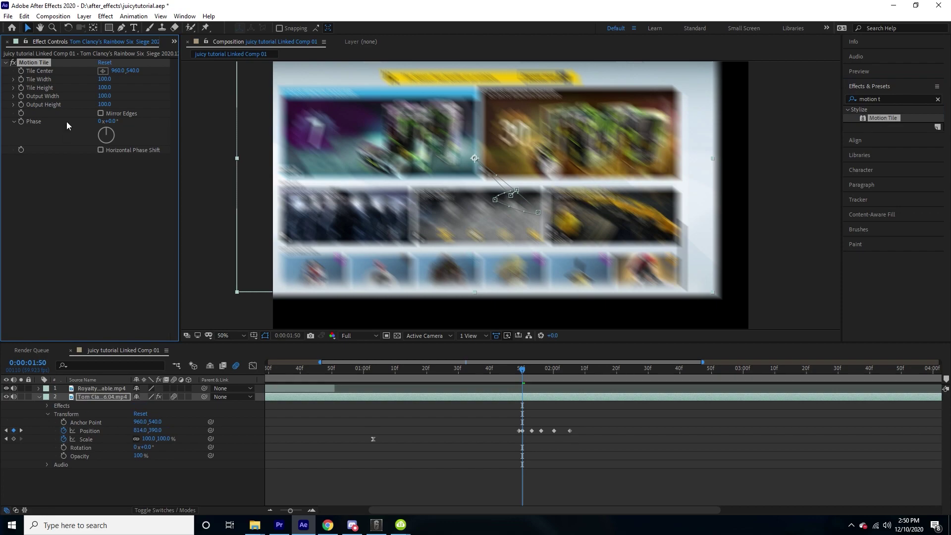
- Set Motion Tile's Output Width to 156 and Output Height to 141, enable Mirror Edges, and save the project
left_click_drag(103, 105, 143, 98)
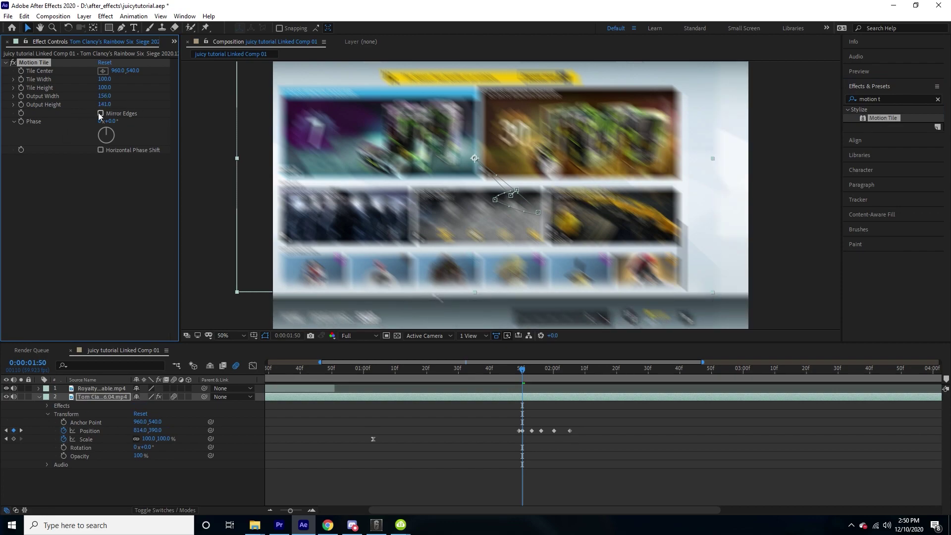
mouse_move(518, 377)
left_mouse_down()
mouse_move(499, 376)
mouse_move(520, 376)
left_mouse_up()
scroll(479, 245, "down", 1)
key("ctrl+s")
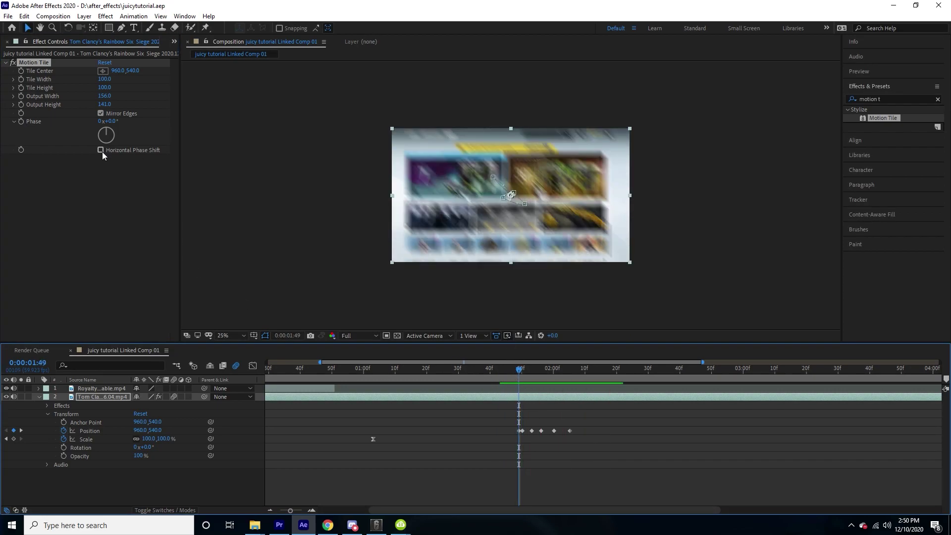
- Play back the shake from before its first keyframe to check the mirrored edges
left_click(464, 369)
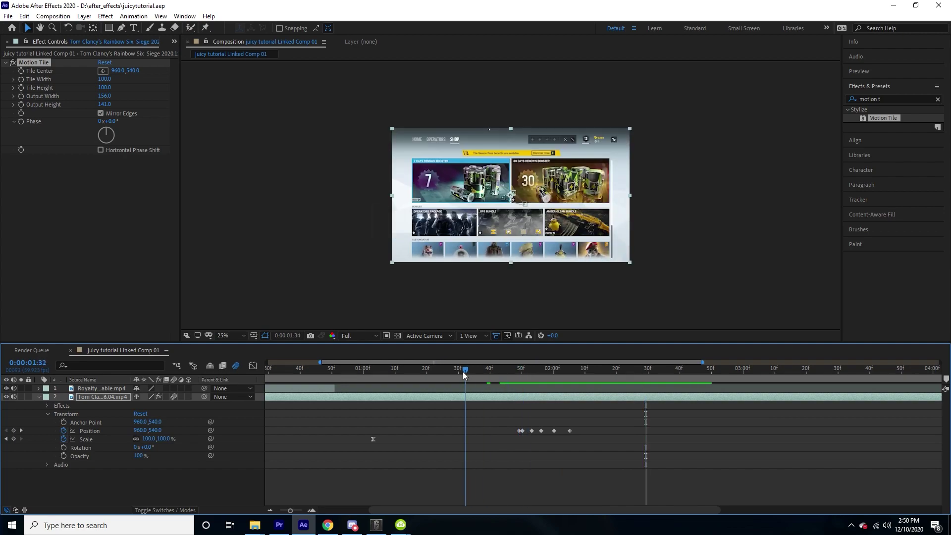
left_click(477, 378)
key("space")
left_click_drag(484, 376, 407, 376)
key("space")
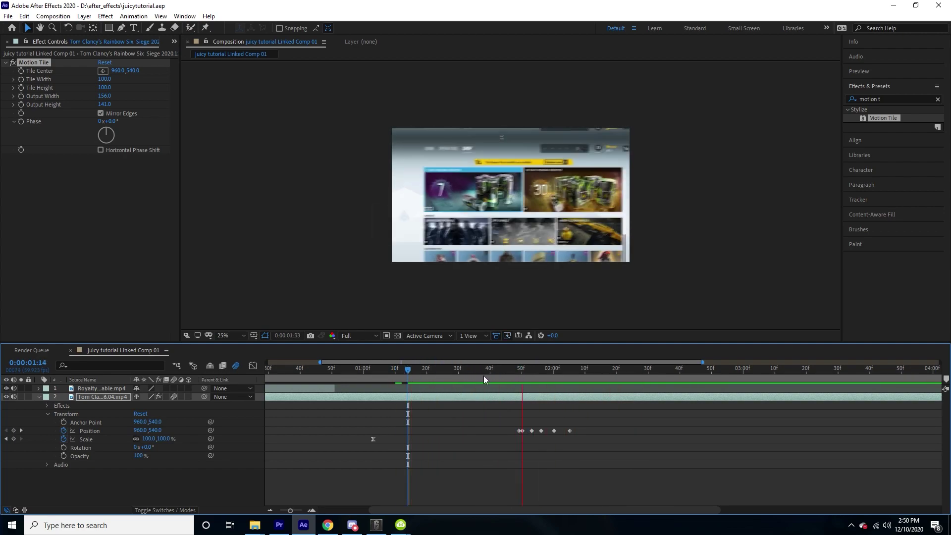
key("space")
left_click_drag(472, 378, 449, 379)
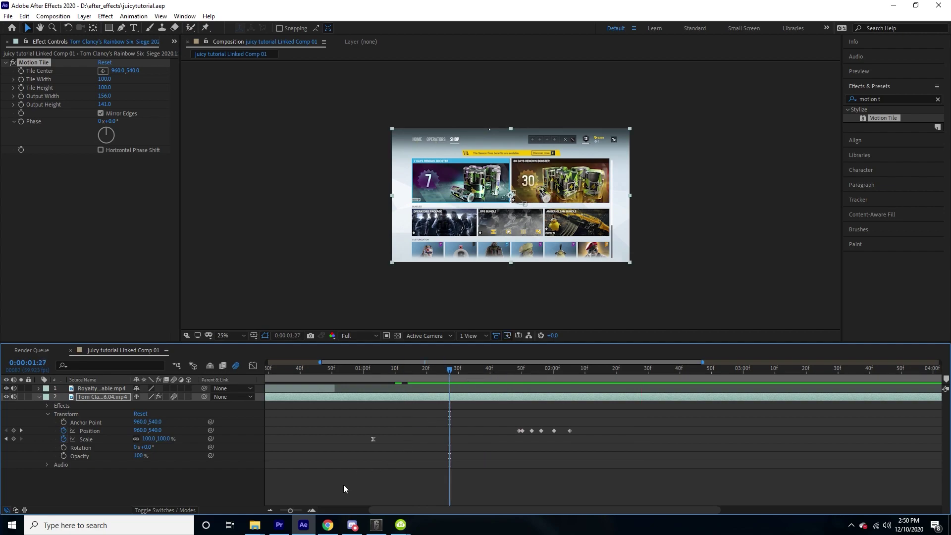
- Switch to Premiere Pro, play the linked composition in the sequence, and locate the shake's start moment at 00;00;02;19
left_click(280, 525)
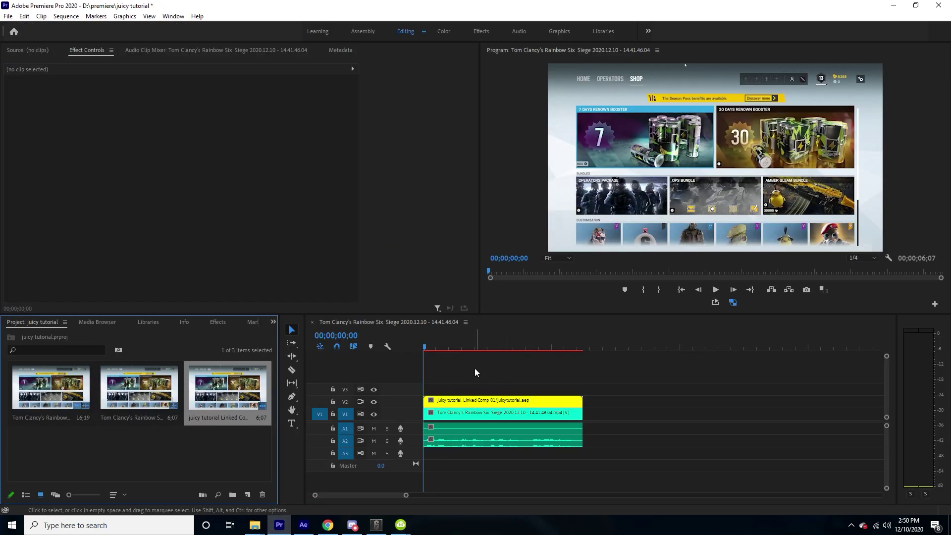
key("space")
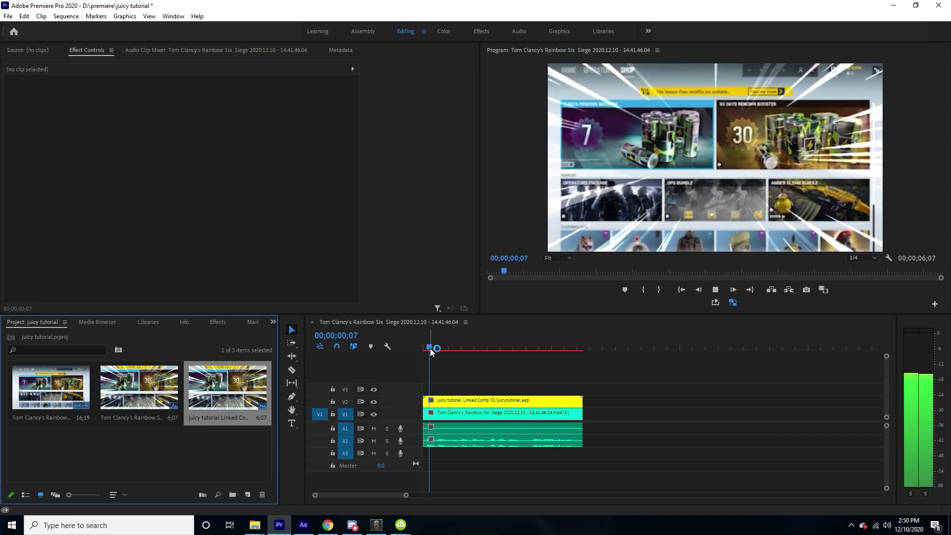
key("space")
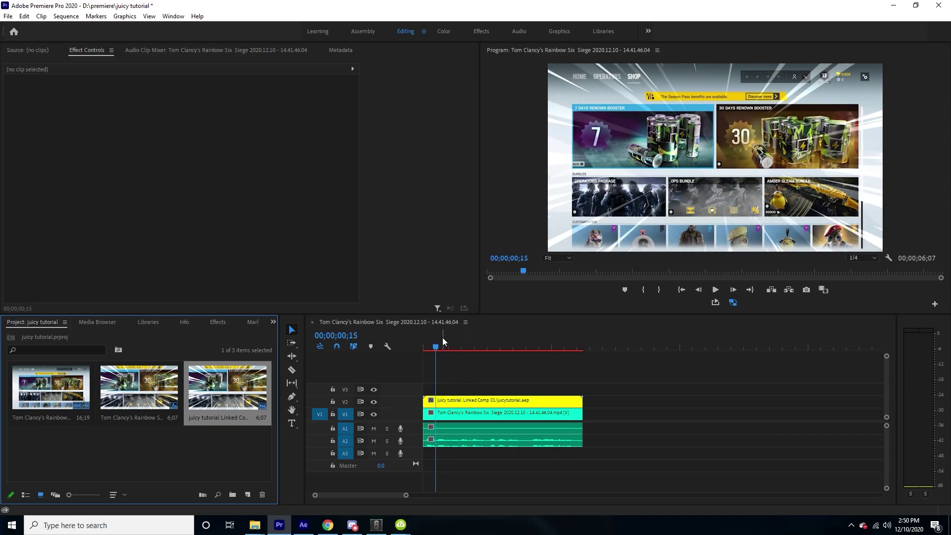
key("space")
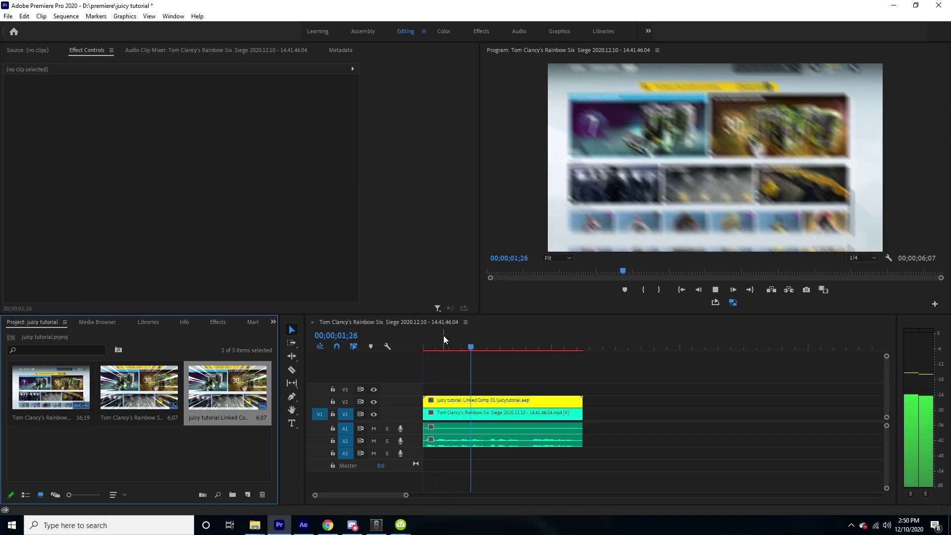
left_click(497, 338)
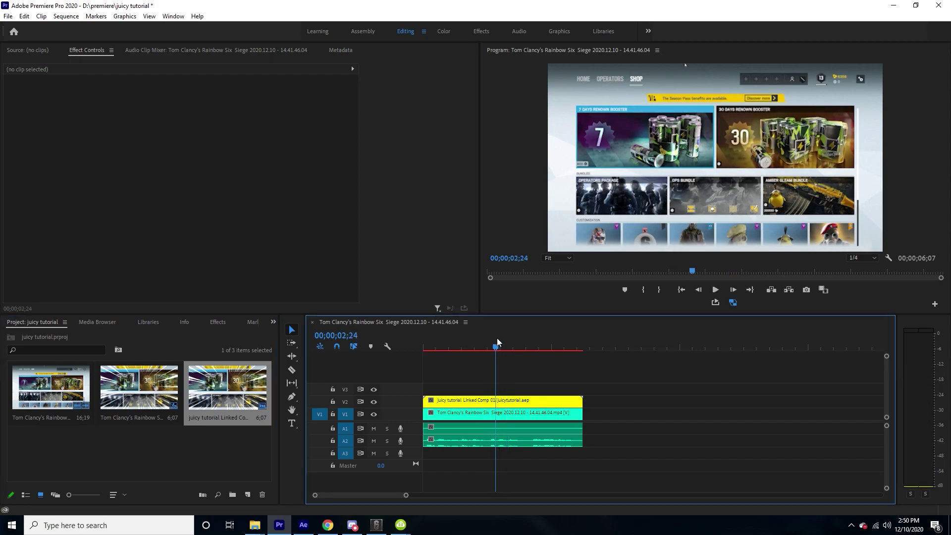
key("space")
left_click(492, 349)
mouse_move(493, 346)
left_mouse_down()
mouse_move(482, 343)
mouse_move(490, 344)
left_mouse_up()
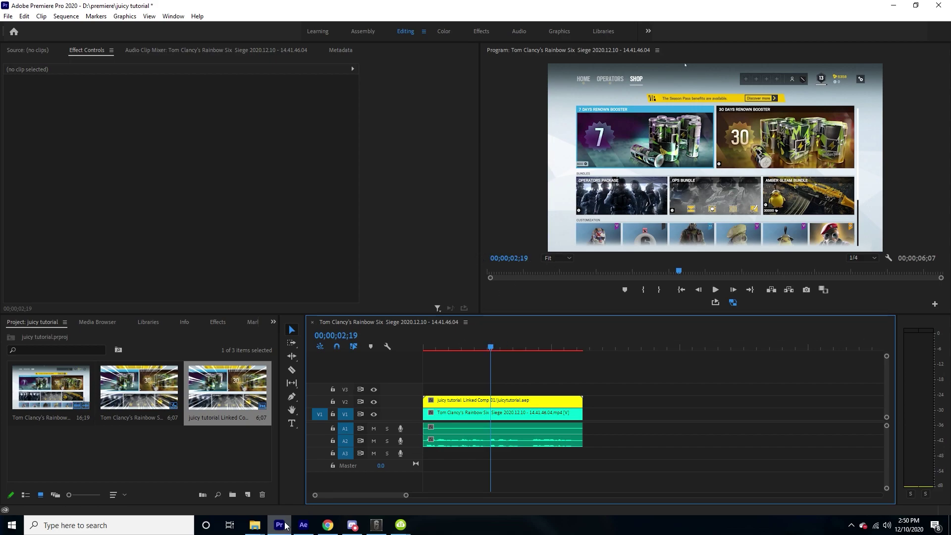
- Switch back to After Effects and shift the gameplay layer's Position shake keyframes so they start at 0:00:02:19
left_click(304, 524)
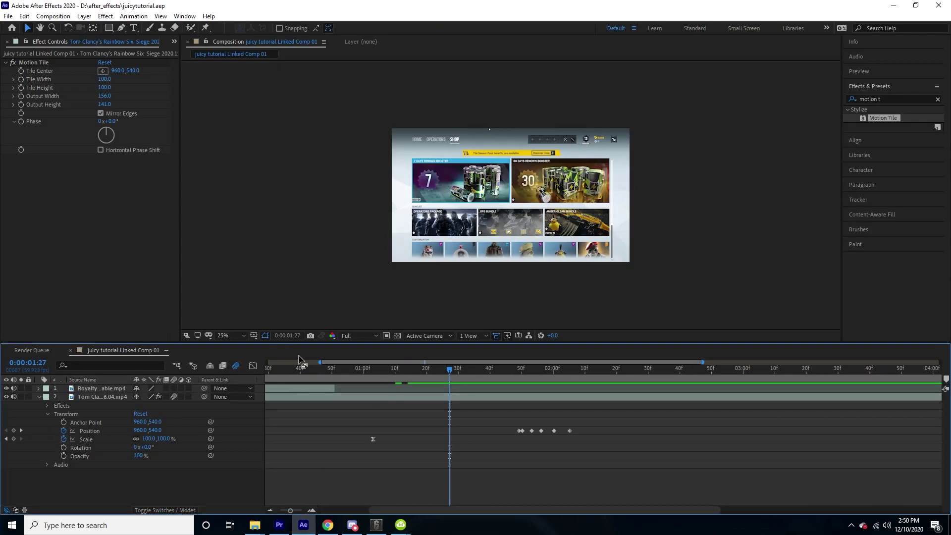
left_click_drag(447, 374, 613, 345)
left_click_drag(514, 447, 615, 432)
- Split the gameplay layer at 0:00:02:19, where the shake begins, and return to the Selection tool
key("ctrl+shift+d")
left_click(547, 369)
left_click_drag(592, 369, 614, 371)
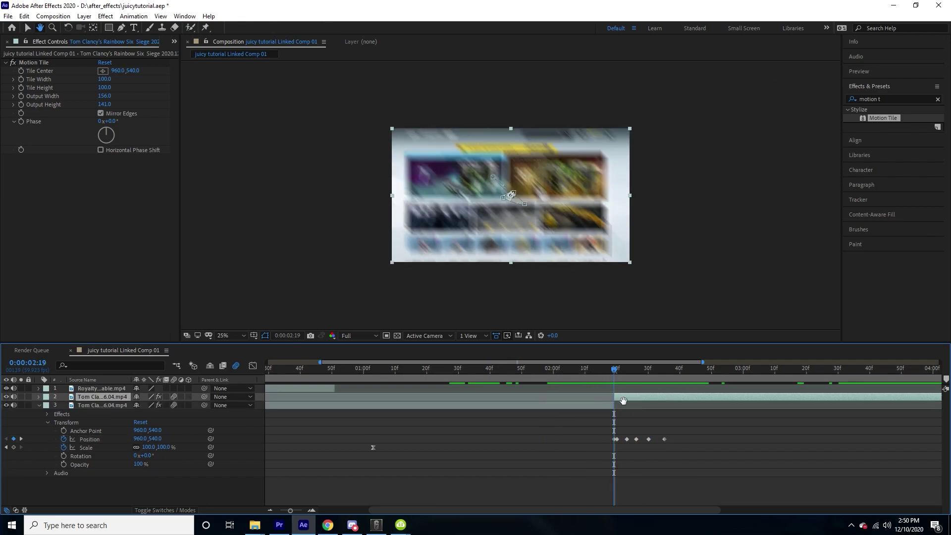
key("v")
- On the split-off second part, remove the Scale keyframes, set Scale to 307%, and move the Anchor Point to 945, 751
left_click(39, 397)
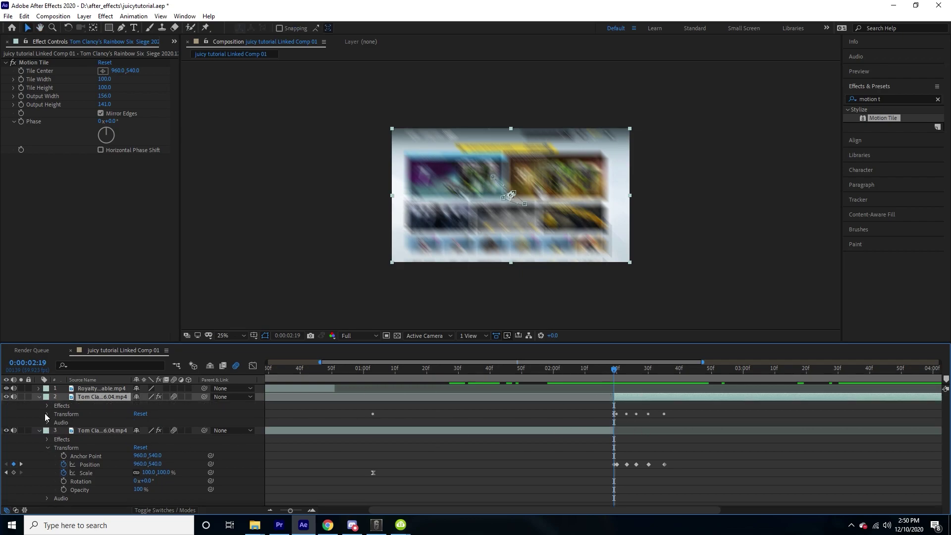
left_click(47, 414)
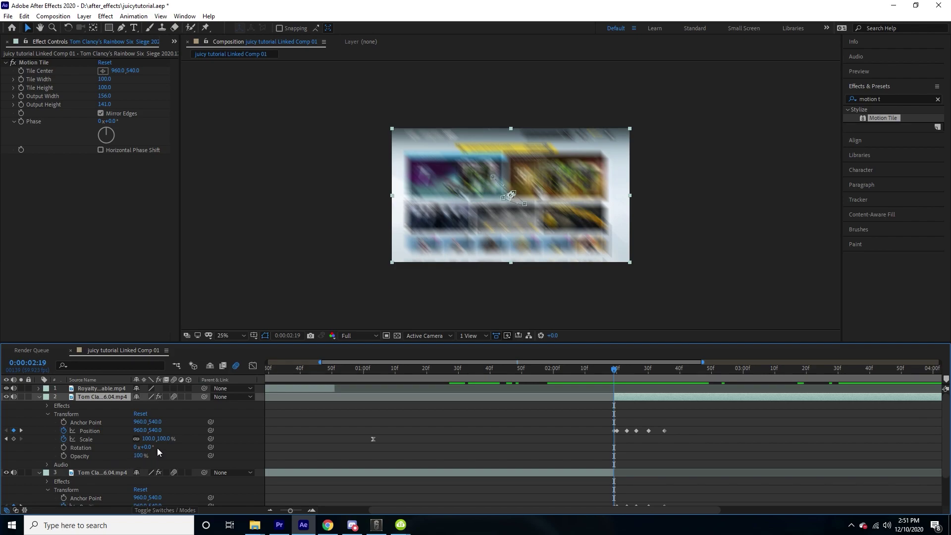
left_click(132, 440)
left_click_drag(151, 442, 264, 422)
left_click_drag(143, 422, 130, 422)
- Replay the cut into the zoomed-in shake several times from shortly before it
left_click_drag(556, 368, 560, 375)
key("space")
left_click(543, 374)
key("space")
left_click(547, 376)
key("space")
left_click_drag(580, 376, 481, 380)
key("space")
- Return to 0:00:02:19 and duplicate the zoomed-in second part of the gameplay layer
left_click(614, 369)
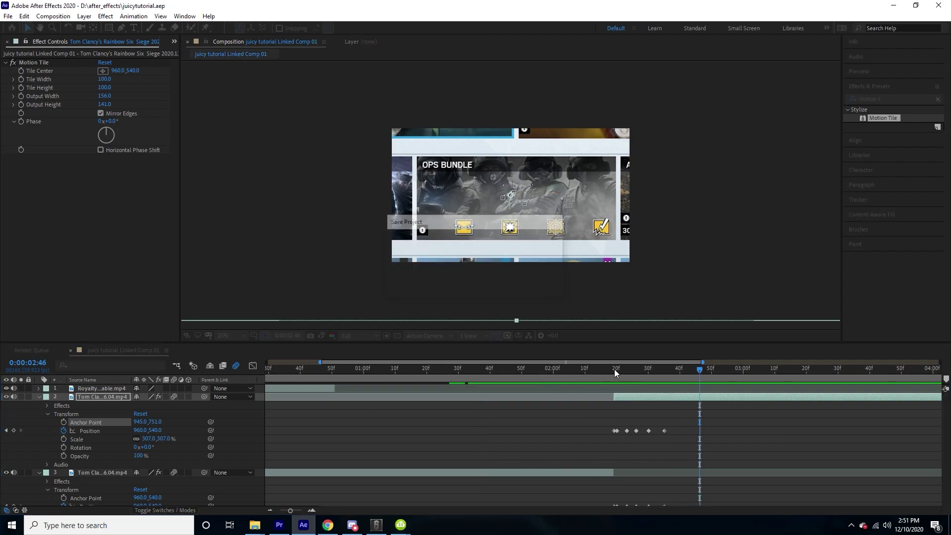
left_click(643, 391)
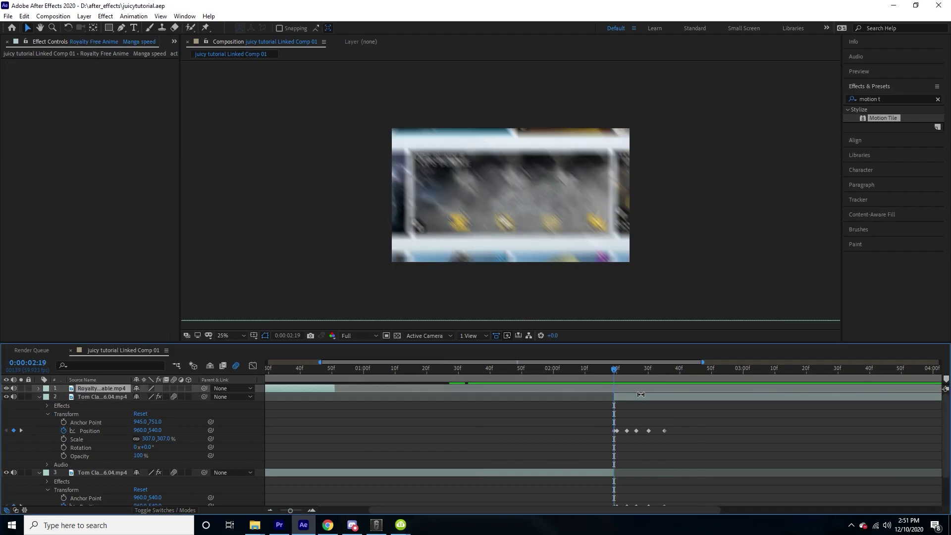
left_click(654, 411)
left_click(644, 399)
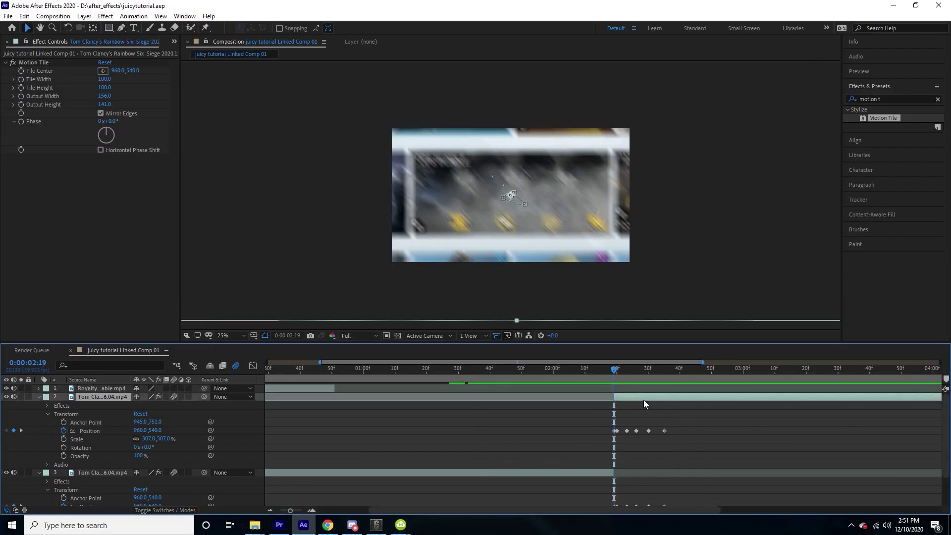
key("ctrl+d")
key("ctrl+z")
key("ctrl+d")
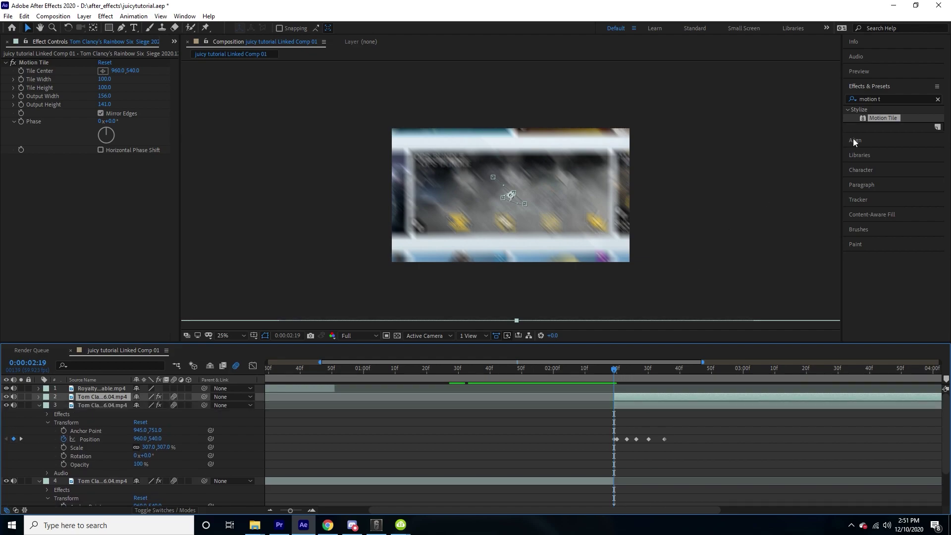
- Add Gaussian Blur to the duplicated gameplay layer with Blurriness 35.1 and Repeat Edge Pixels enabled
left_click(881, 99)
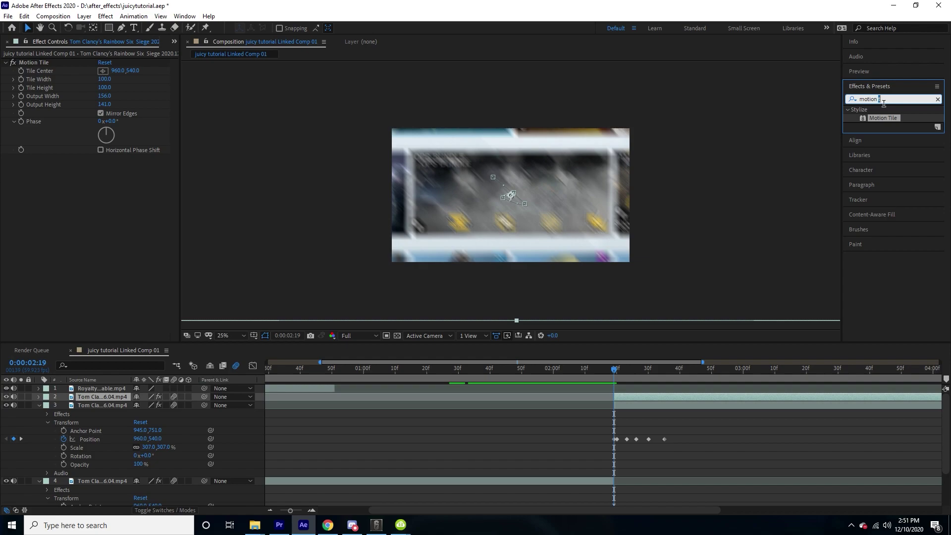
type("gu")
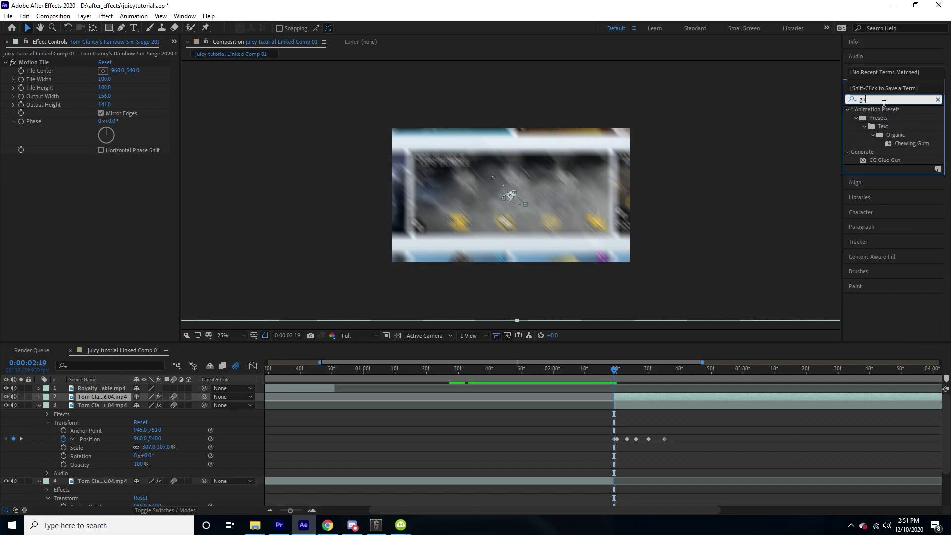
key("BackSpace")
key("BackSpace")
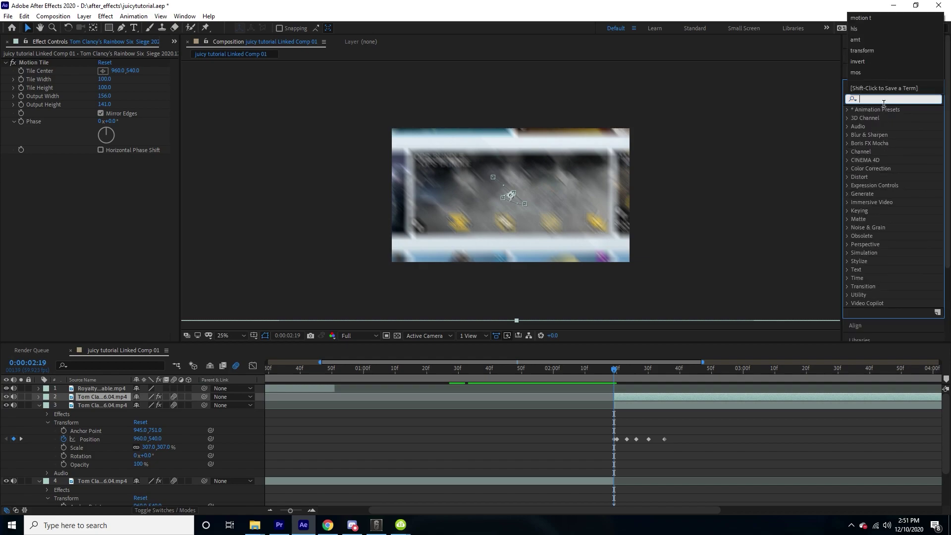
type("gaus")
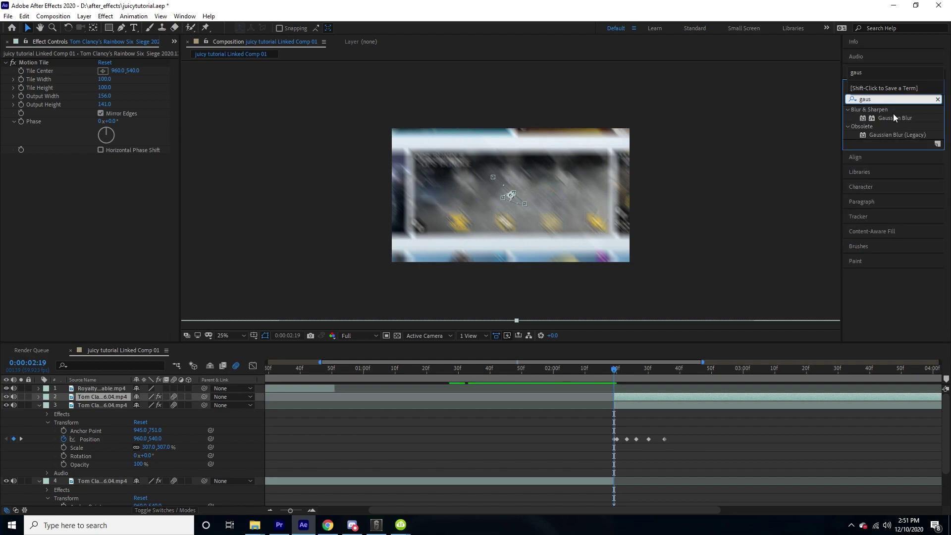
double_click(895, 117)
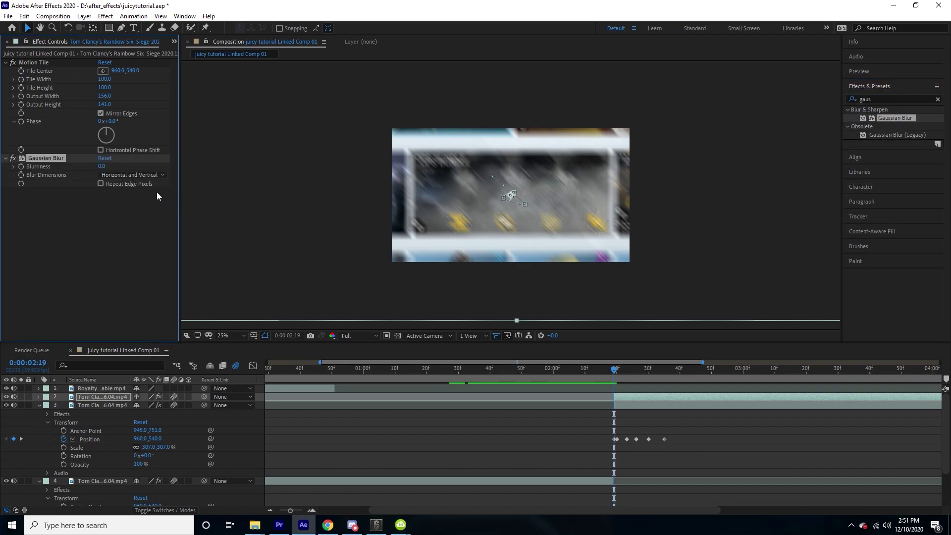
left_click_drag(101, 166, 118, 168)
left_click_drag(297, 184, 299, 185)
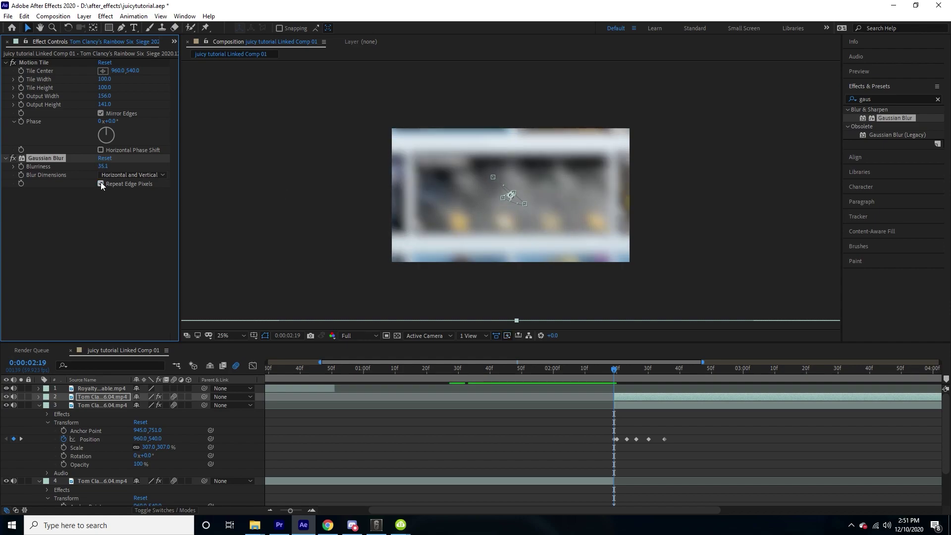
- Set the blurred duplicate layer's blending mode to Screen
left_click(163, 511)
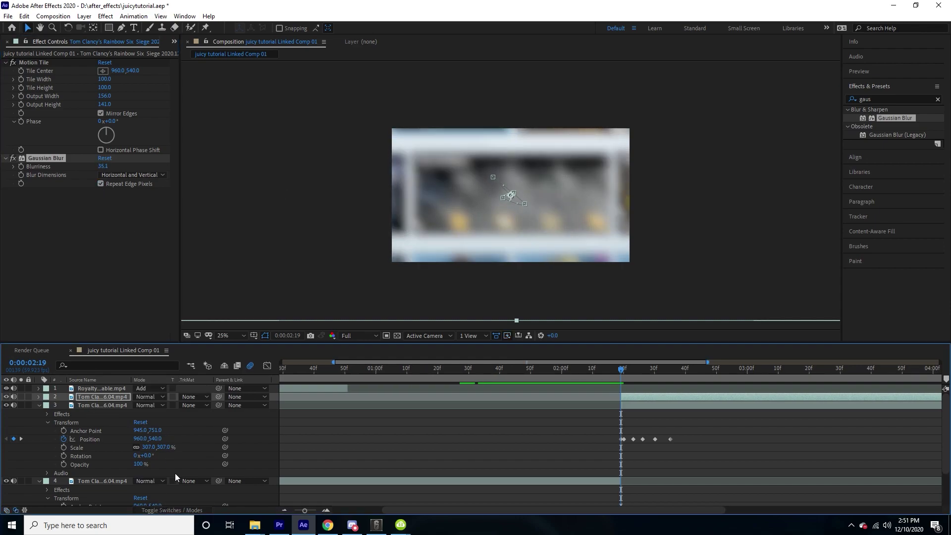
left_click(148, 397)
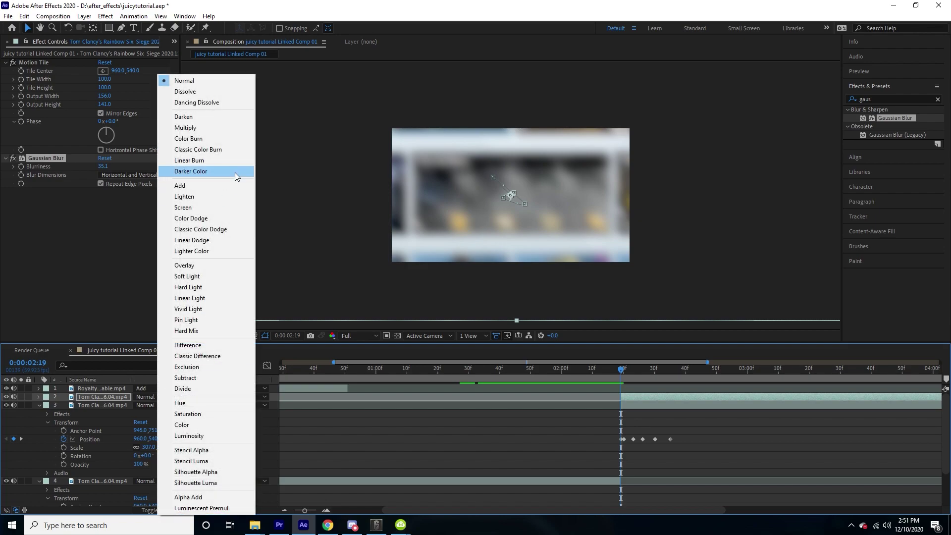
left_click(212, 208)
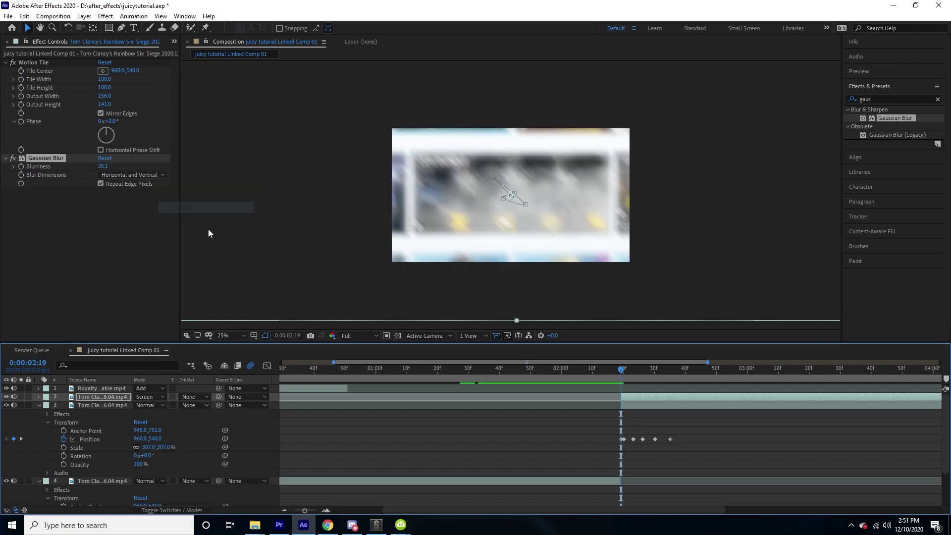
- Keyframe the blurred duplicate's Opacity at 100% at 0:00:02:19 and 0% at 0:00:02:54, and preview the fade
left_click(38, 396)
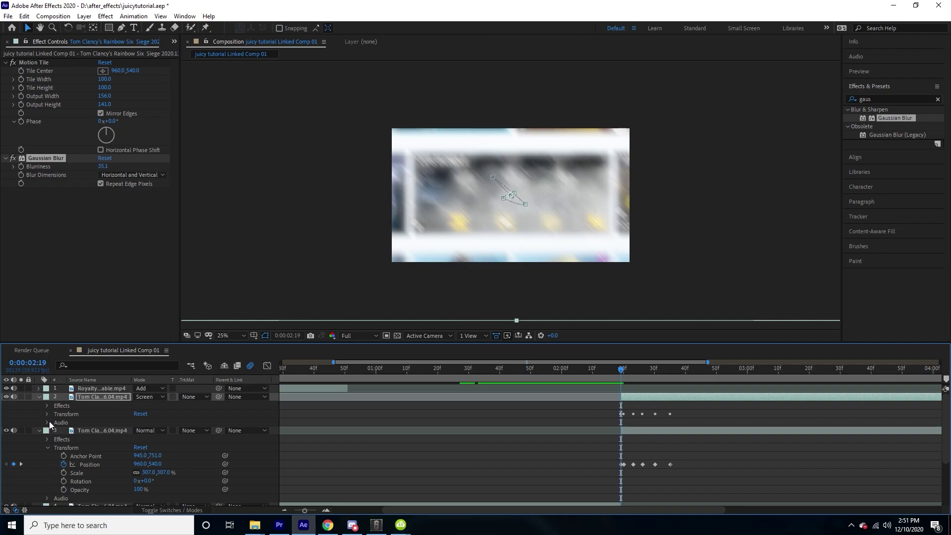
left_click(47, 414)
left_click(47, 414)
left_click(48, 414)
left_click(63, 456)
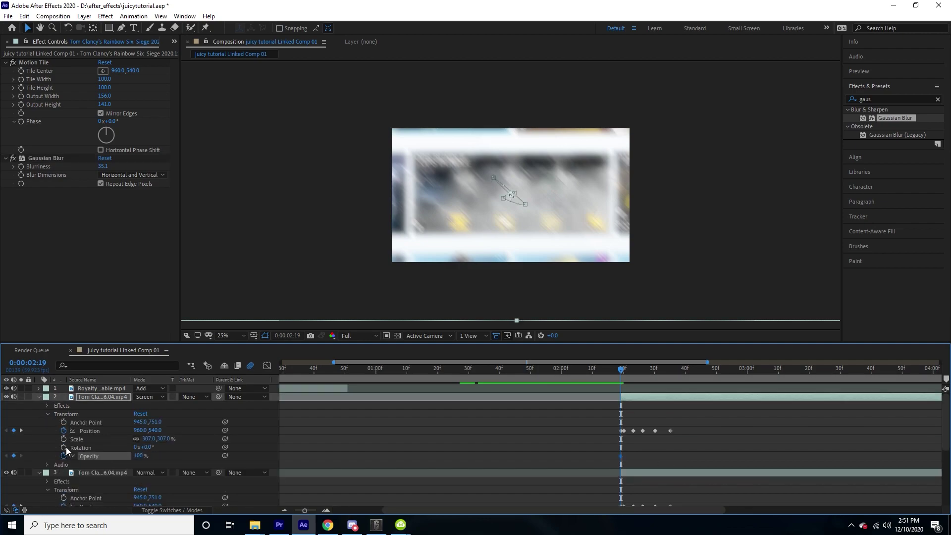
left_click_drag(646, 370, 729, 367)
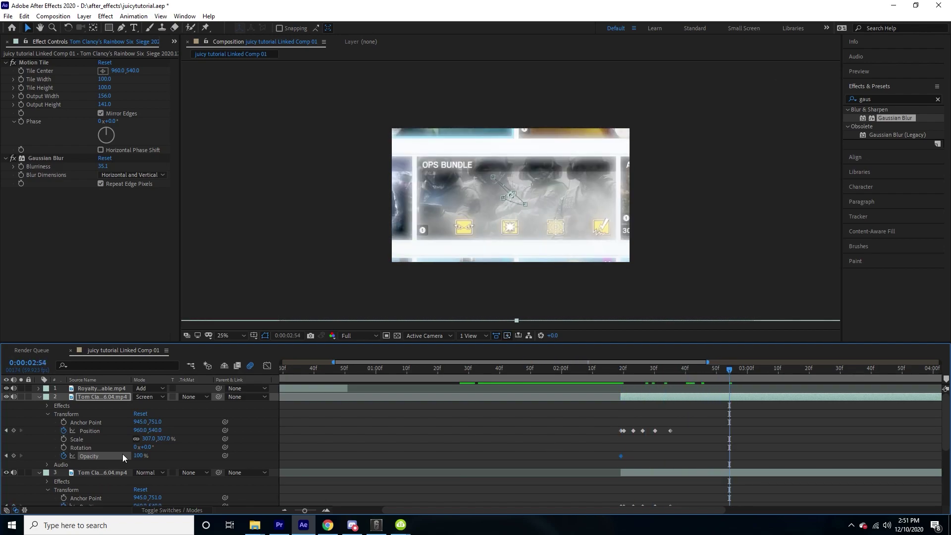
type("0")
key("Return")
key("space")
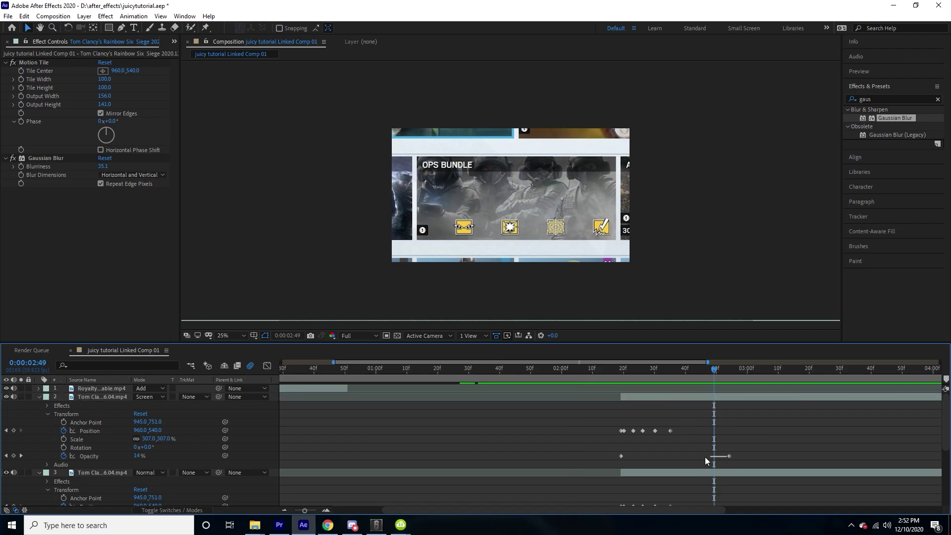
- Move the 0% Opacity keyframe earlier to line up with the last Position keyframe and replay the cut from 0:00:02:07
left_click(713, 450)
left_click_drag(728, 456, 670, 456)
left_click(704, 450)
left_click(617, 369)
left_click(599, 374)
key("space")
left_click(584, 372)
key("space")
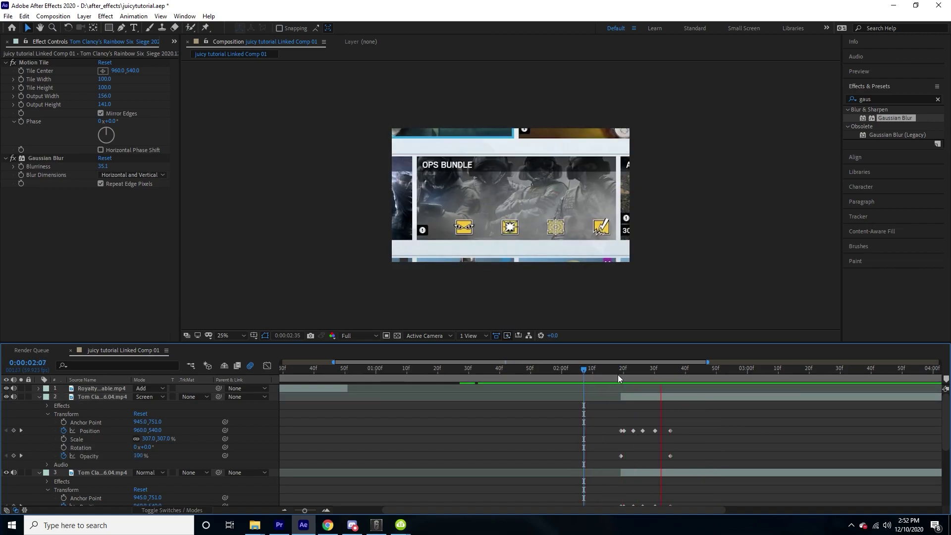
- At 0:00:02:19, add the Color Correction Exposure effect to the blurred duplicate and set Exposure to 2.38
left_click(623, 378)
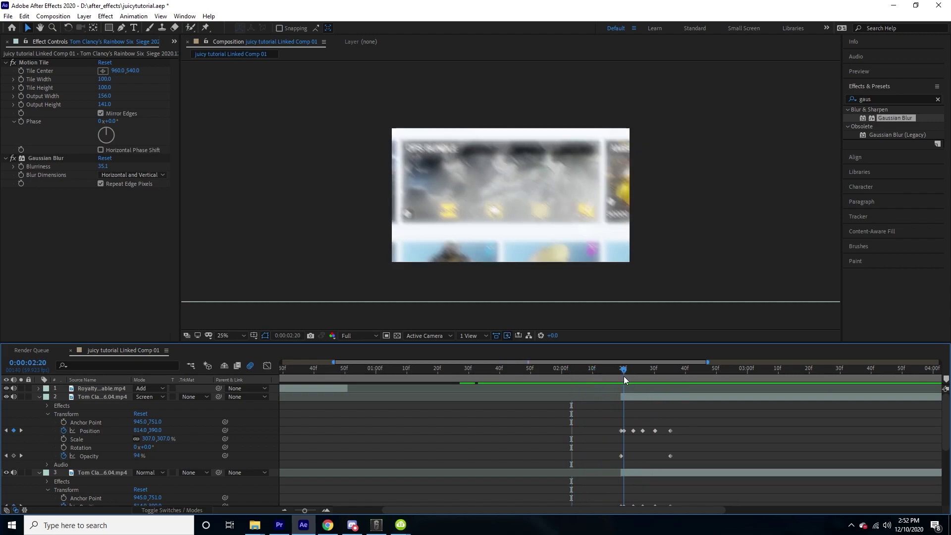
left_click(619, 377)
left_click(639, 397)
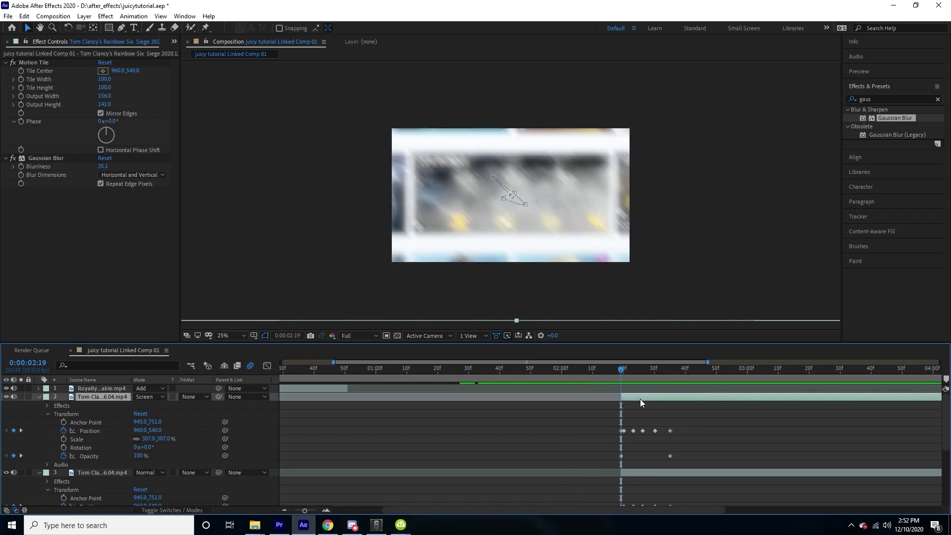
double_click(876, 104)
type("exp")
type("os")
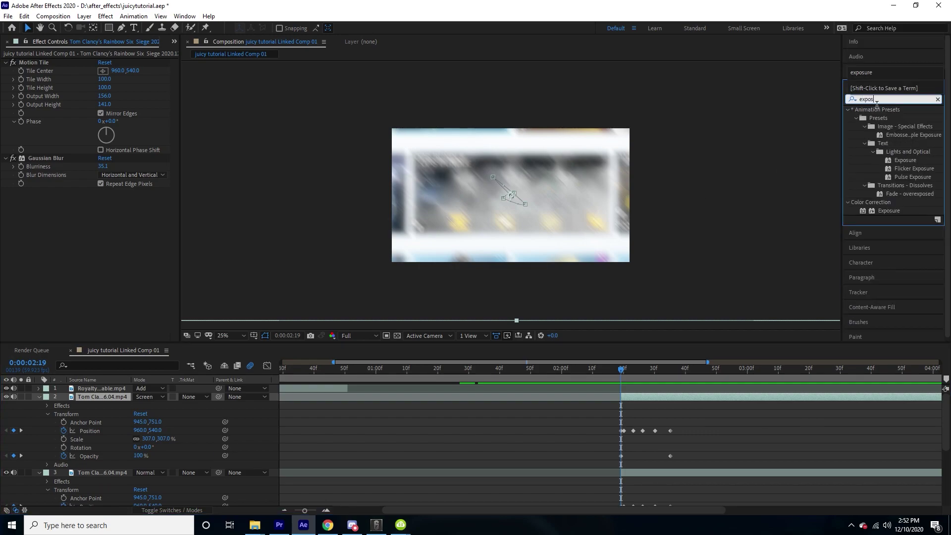
double_click(890, 212)
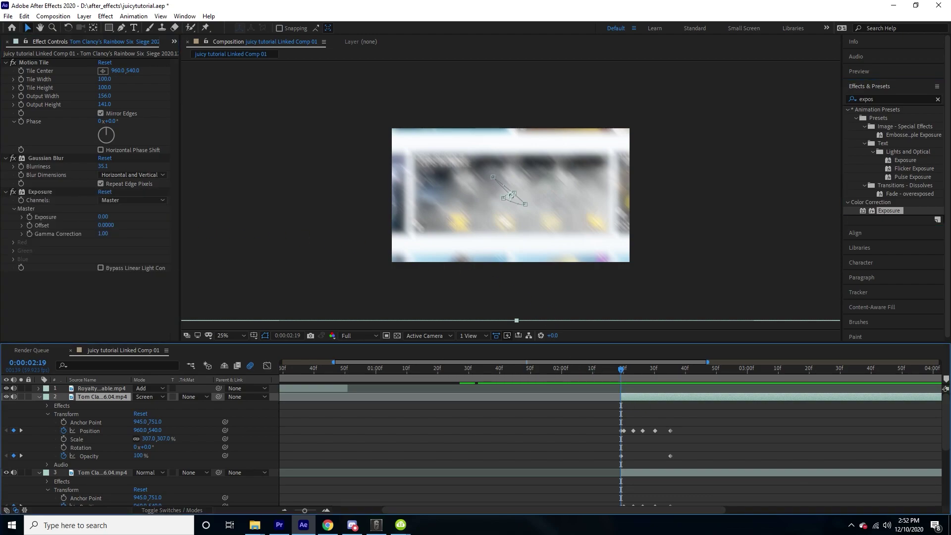
left_click_drag(103, 217, 263, 251)
- Replay and scrub through the exposure flash around the cut, collapsing the blurred duplicate's properties
key("space")
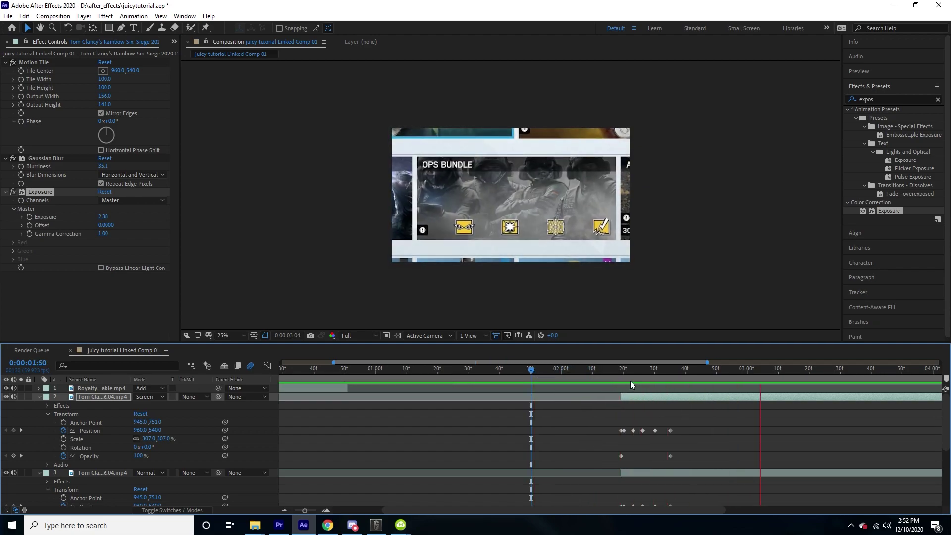
left_click(556, 378)
left_click_drag(556, 377, 643, 365)
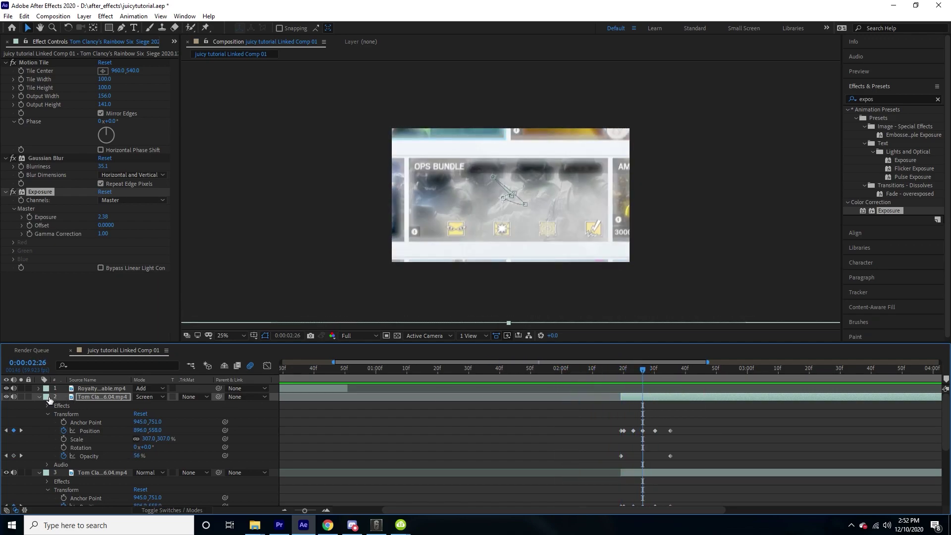
left_click(40, 397)
key("space")
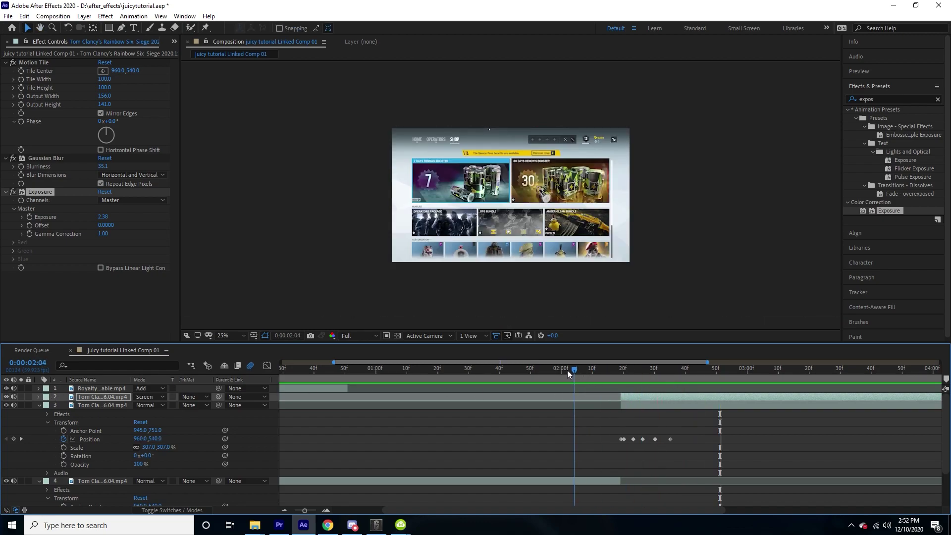
left_click_drag(545, 371, 624, 378)
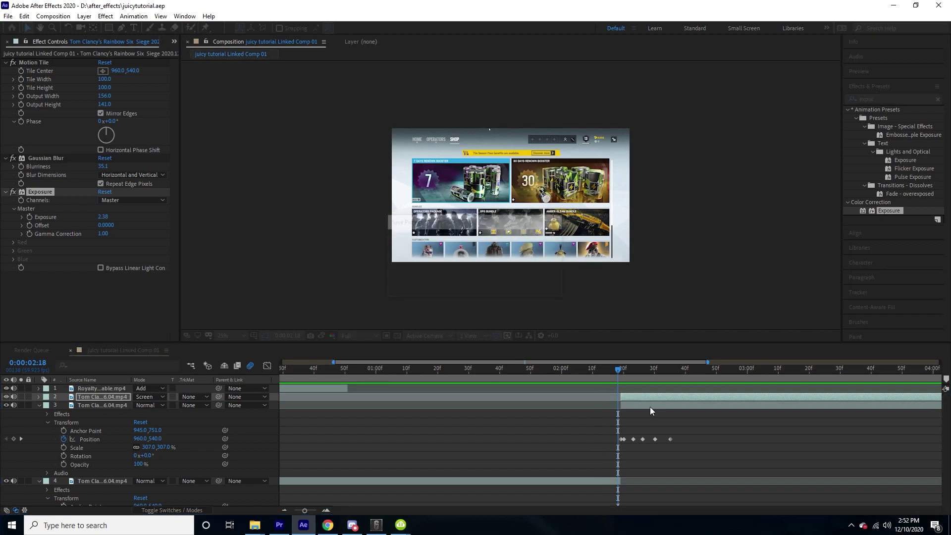
- Create a black 1920 × 1080 solid above the blurred duplicate and trim it to start at 0:00:02:19
left_click(621, 371)
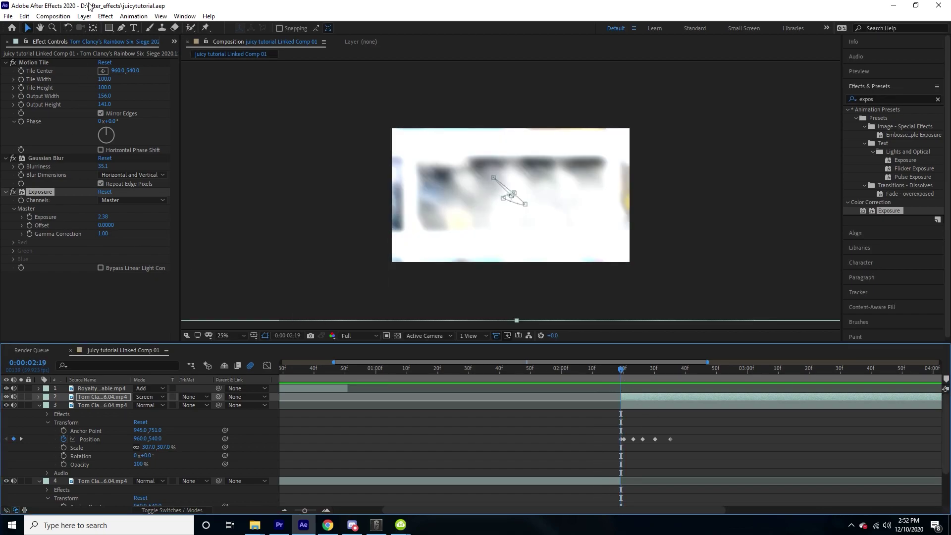
left_click(84, 16)
mouse_move(143, 28)
left_click(292, 38)
left_click(113, 173)
left_click_drag(21, 122, 33, 193)
left_click(232, 24)
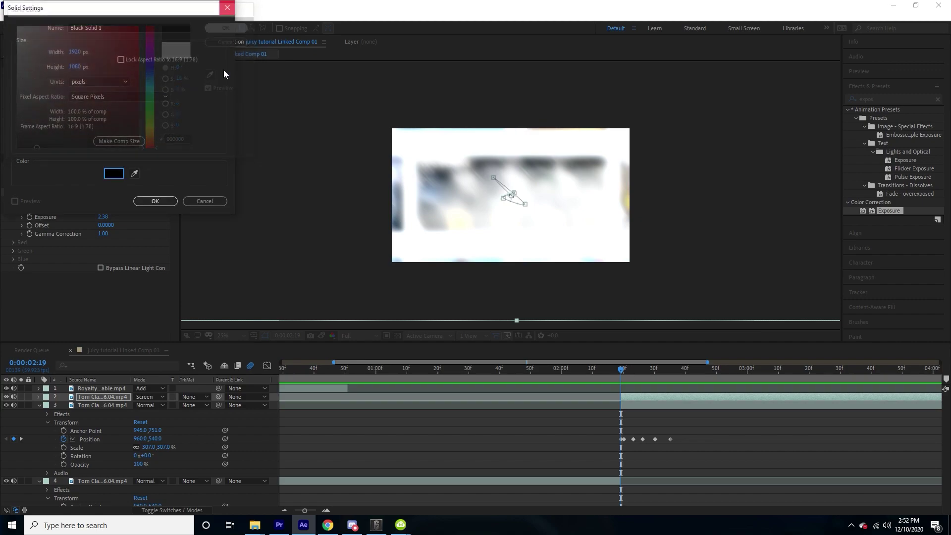
left_click(155, 201)
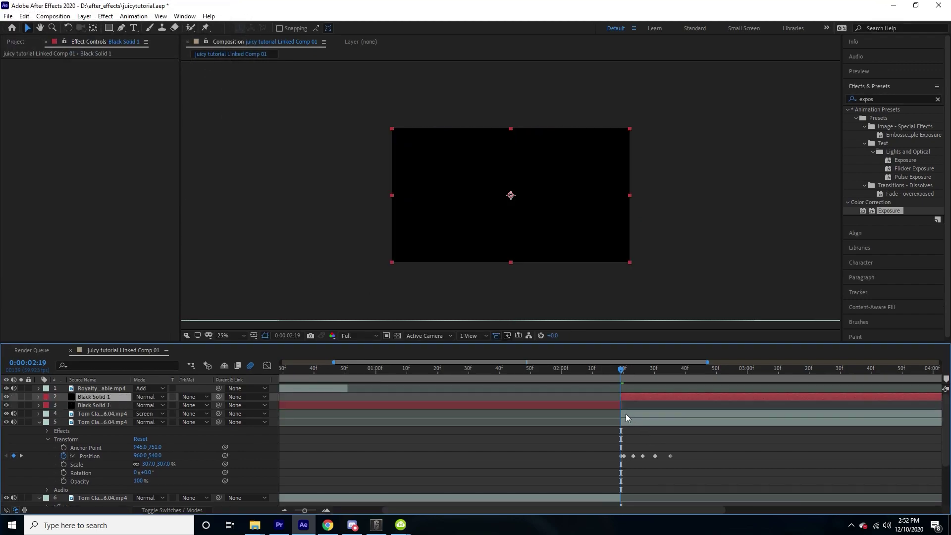
key("alt+[")
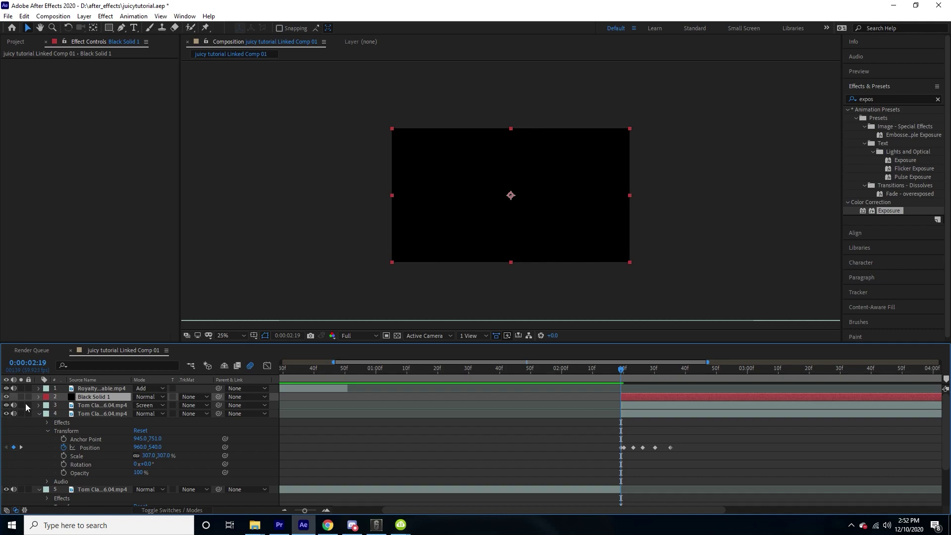
- Set the black solid's Opacity to 50%
left_click(38, 397)
left_click(48, 405)
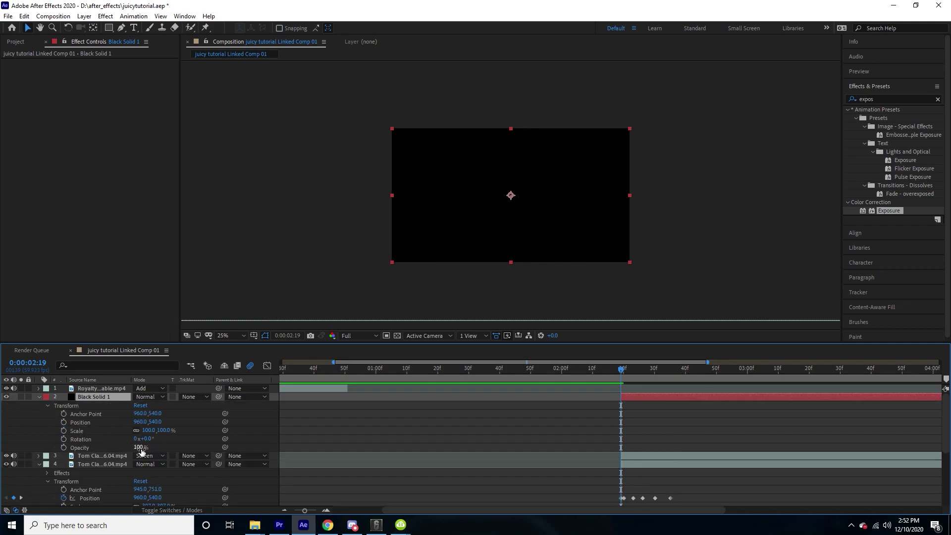
type("50")
key("Return")
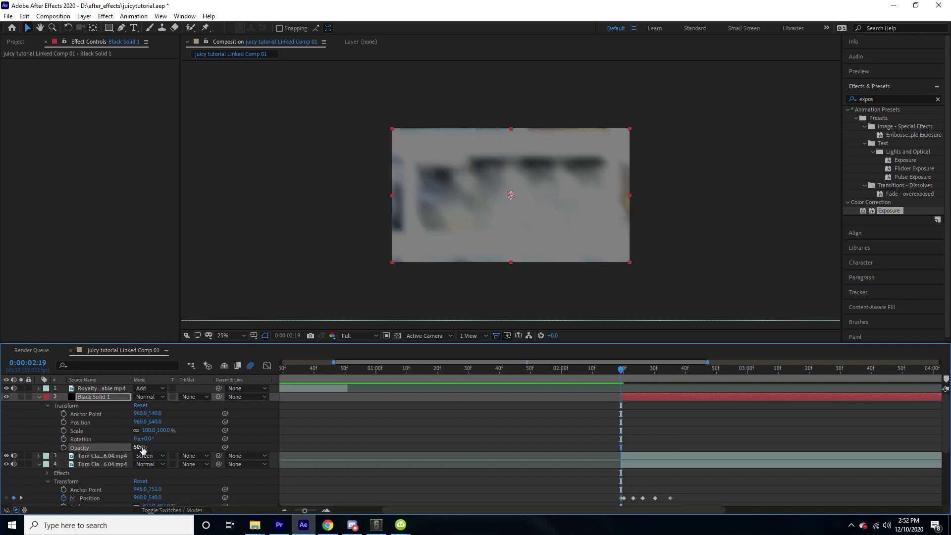
- Add the expression wiggle(20,50) to the black solid's Opacity and preview the flicker
left_click(64, 448, "alt")
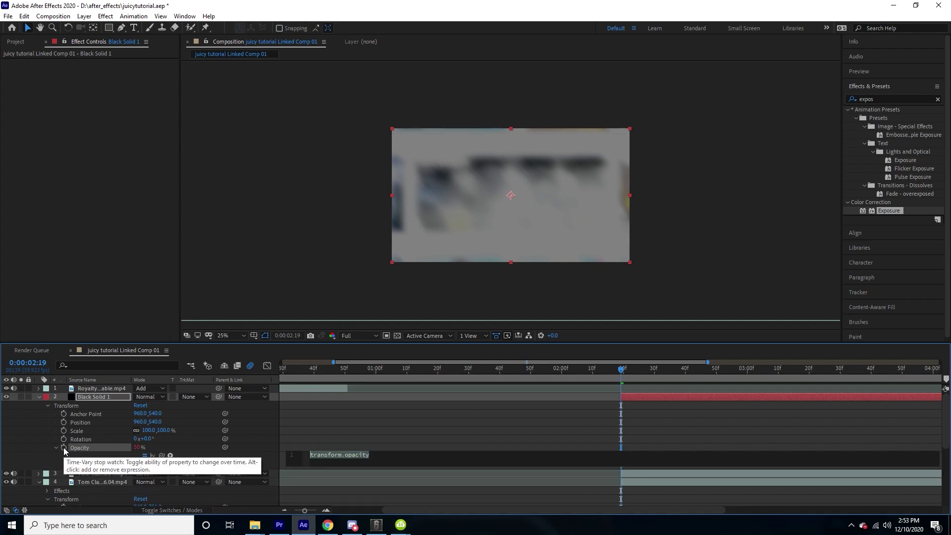
type("wiggle(20,50")
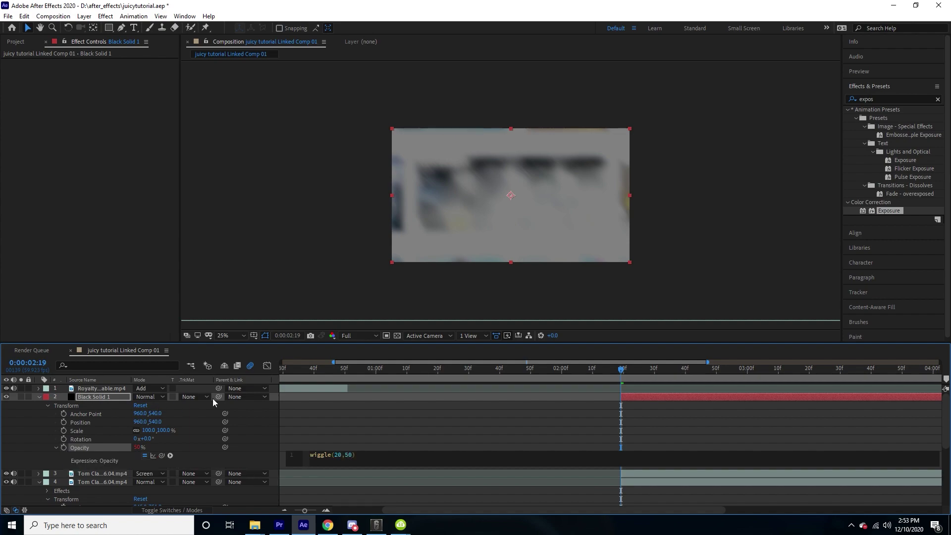
left_click(406, 423)
key("space")
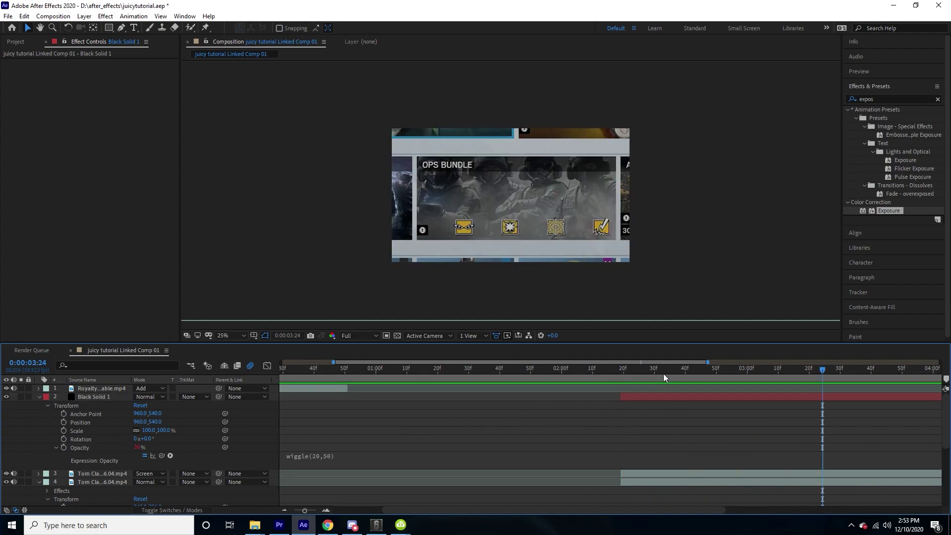
- Return to 0:00:02:19 and pre-compose the black solid layer
left_click(617, 373)
left_click(621, 373)
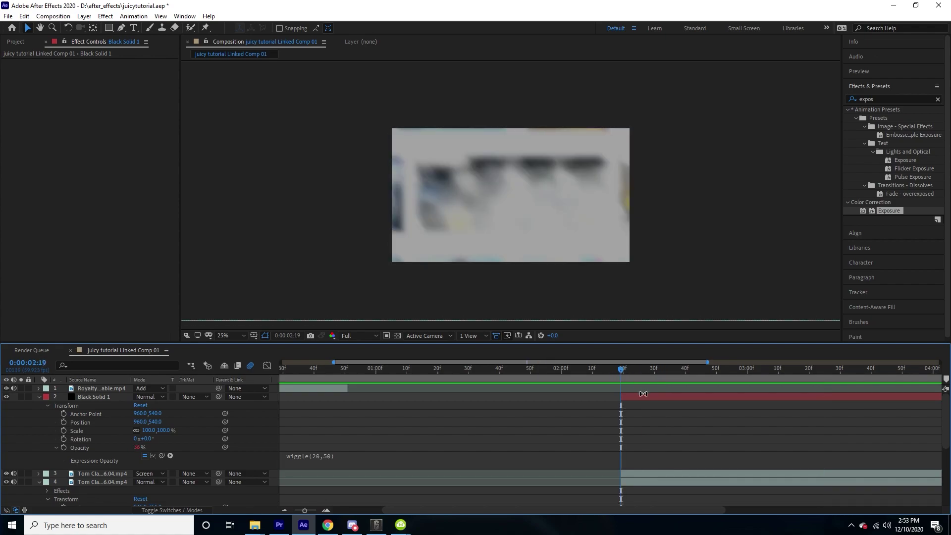
left_click(645, 396)
right_click(645, 396)
left_click(666, 339)
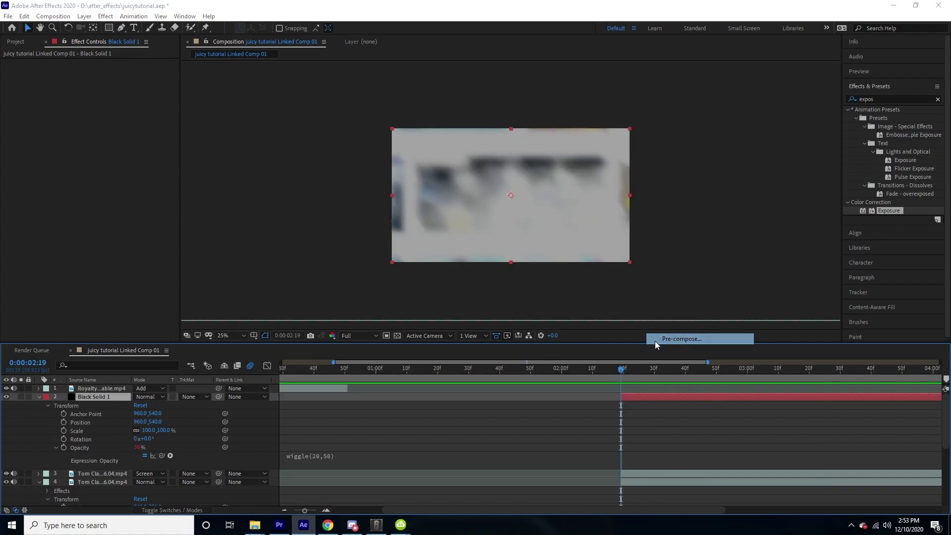
left_click(25, 96)
left_click(122, 154)
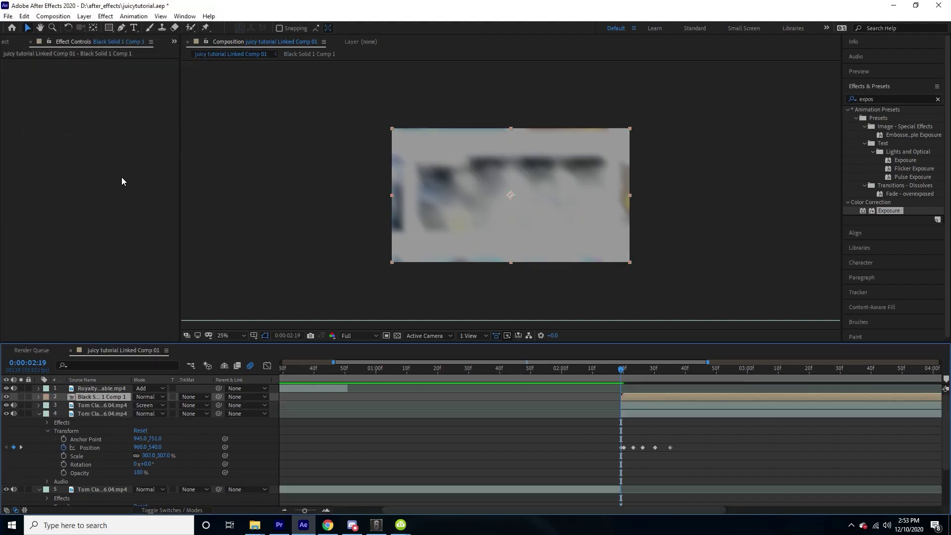
- Lower the pre-composed black solid's Opacity to 11% and preview the flicker after the cut
left_click(38, 397)
left_click(47, 414)
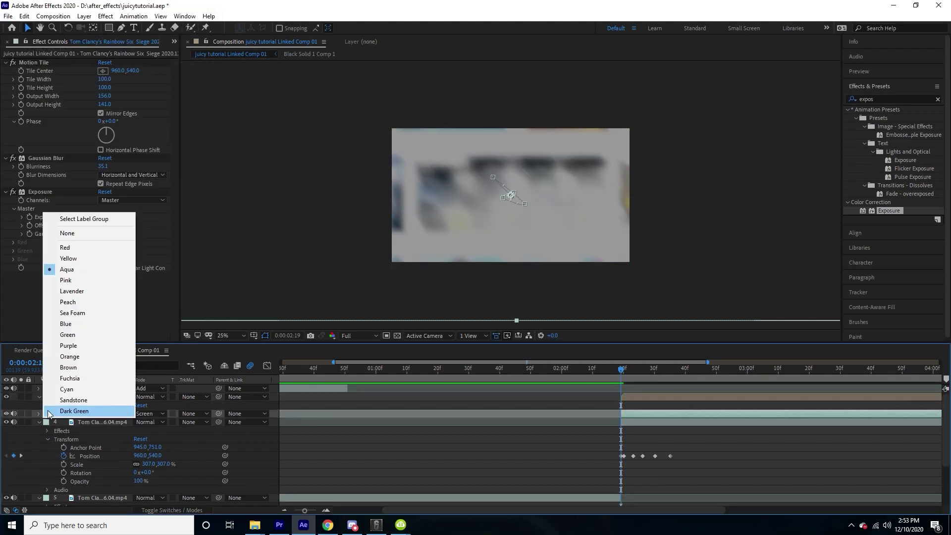
left_click(29, 405)
left_click(31, 406)
left_click(47, 405)
left_click_drag(139, 447, 91, 462)
key("space")
key("space")
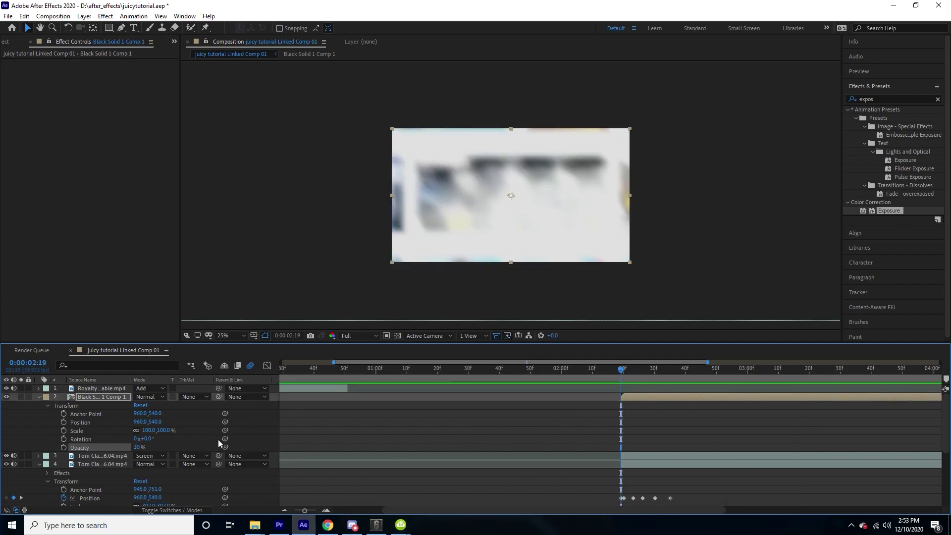
left_click_drag(140, 451, 119, 453)
key("space")
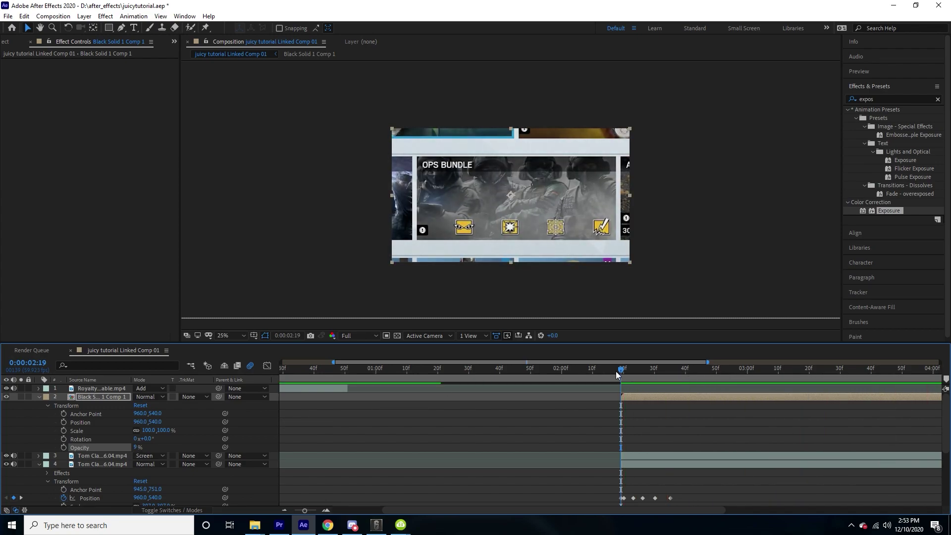
key("space")
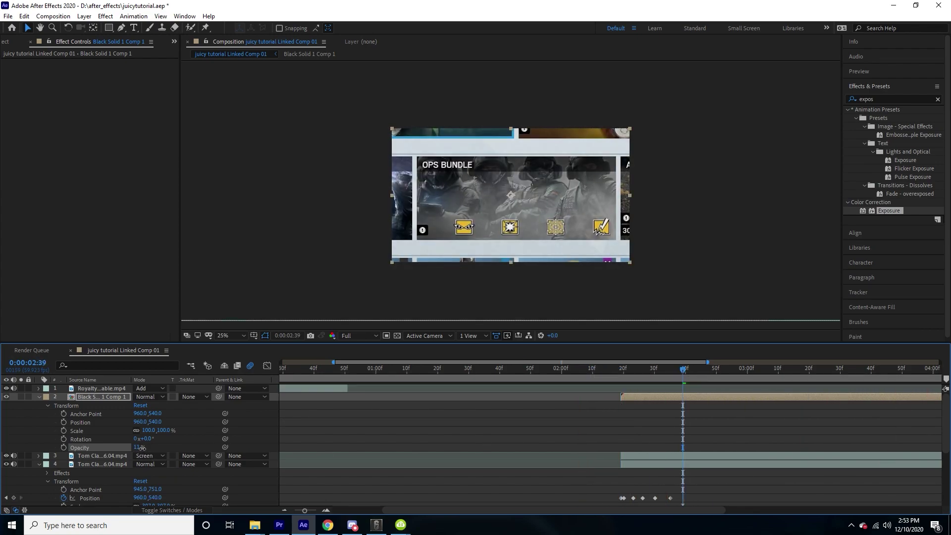
key("space")
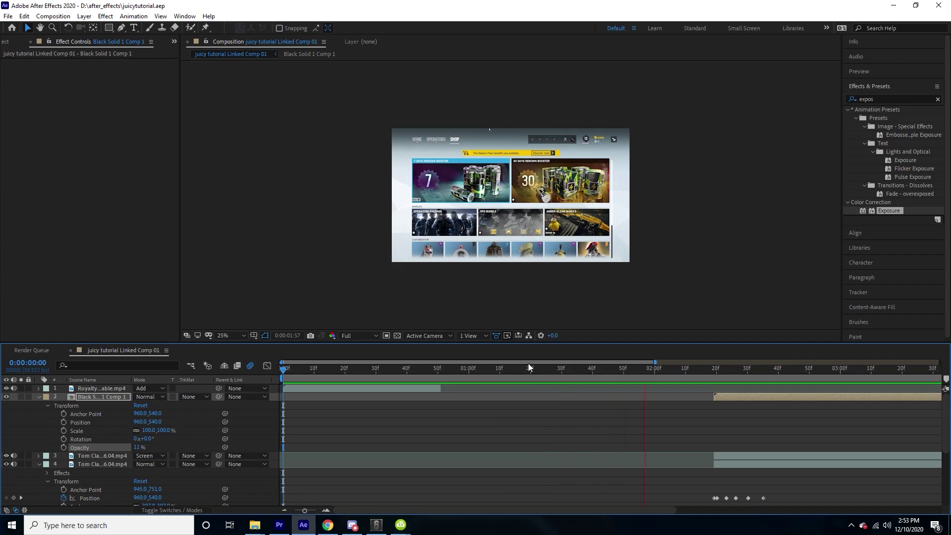
- Preview the opening zoom-out from the start of the composition and stop at 0:00:00:46
left_click(670, 368)
left_click_drag(681, 369, 366, 406)
left_click(392, 416)
left_click_drag(347, 370, 277, 367)
left_click(133, 28)
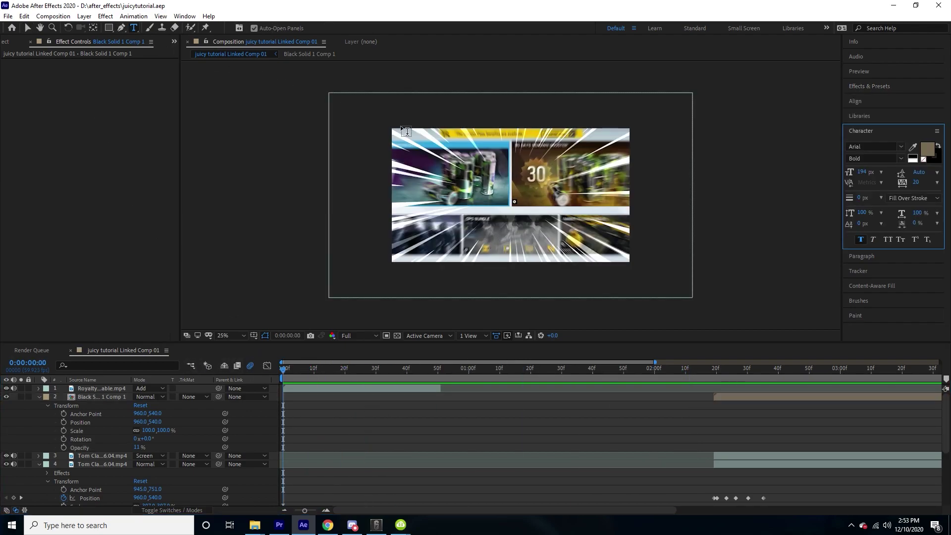
key("space")
key("space")
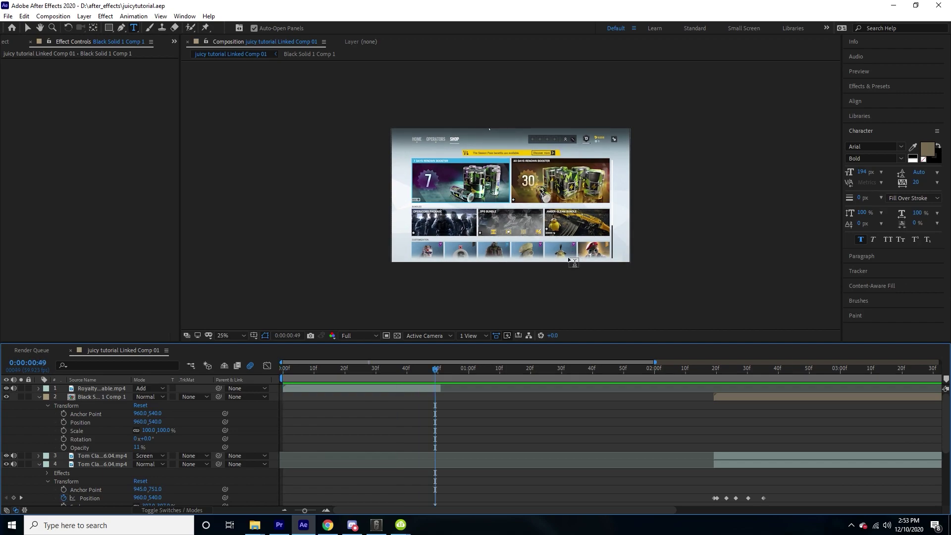
left_click_drag(383, 371, 236, 311)
key("space")
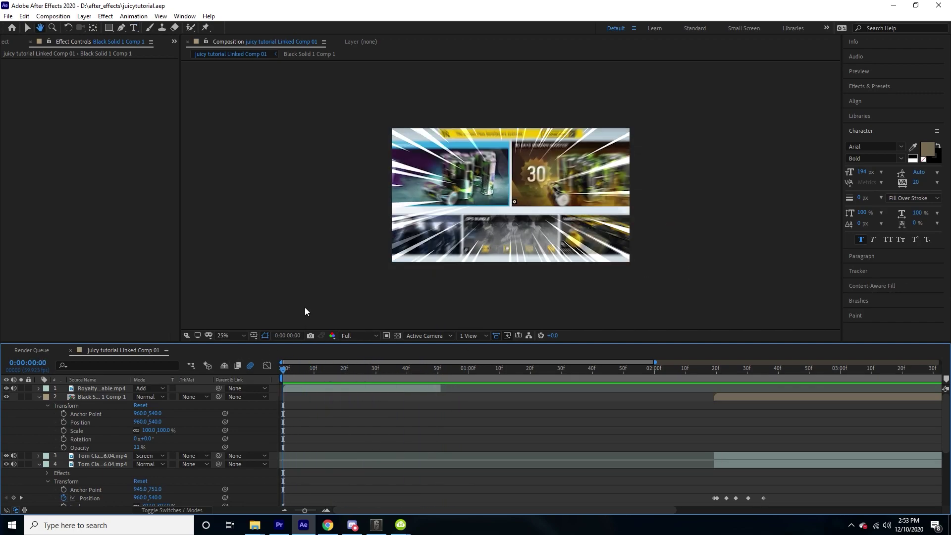
key("space")
- Set the text fill color to bright yellow, FFFC00
left_click(924, 151)
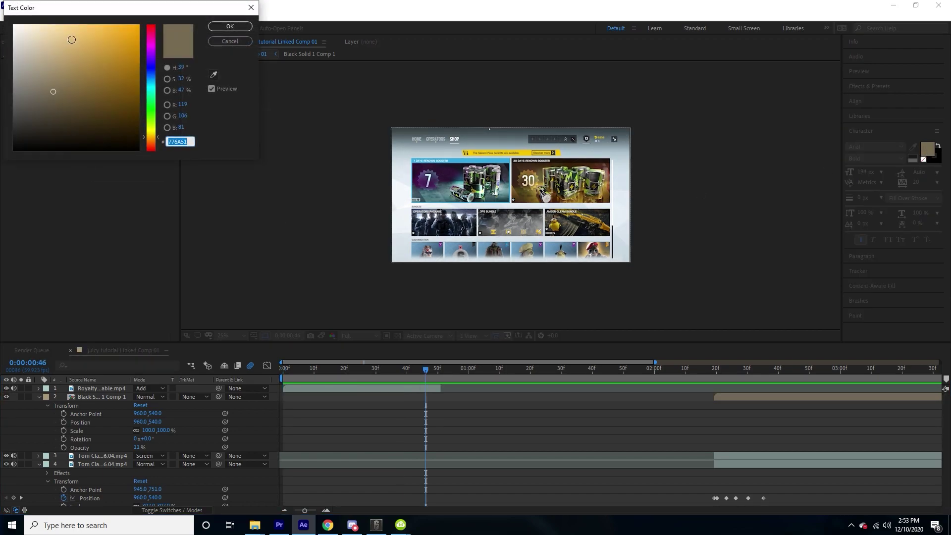
left_click(150, 130)
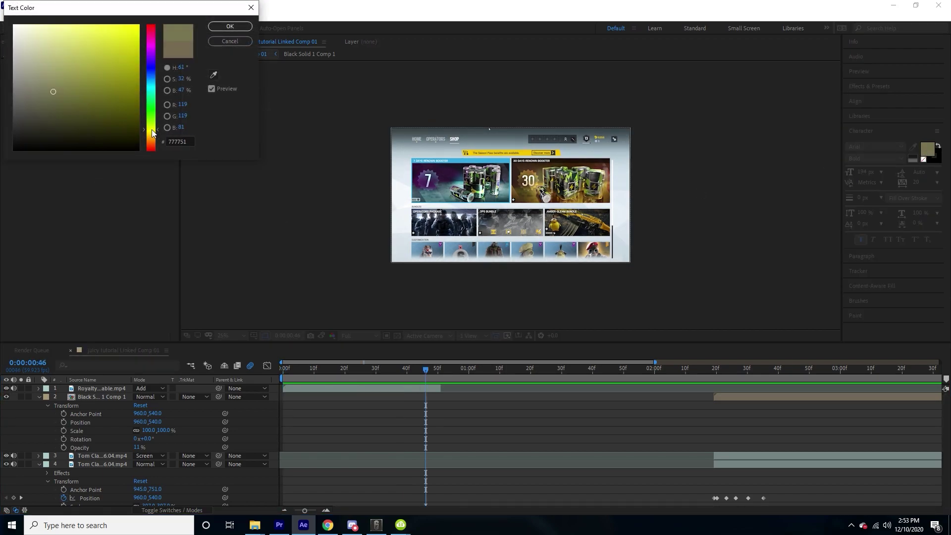
left_click_drag(133, 121, 152, 5)
left_click_drag(149, 122, 151, 129)
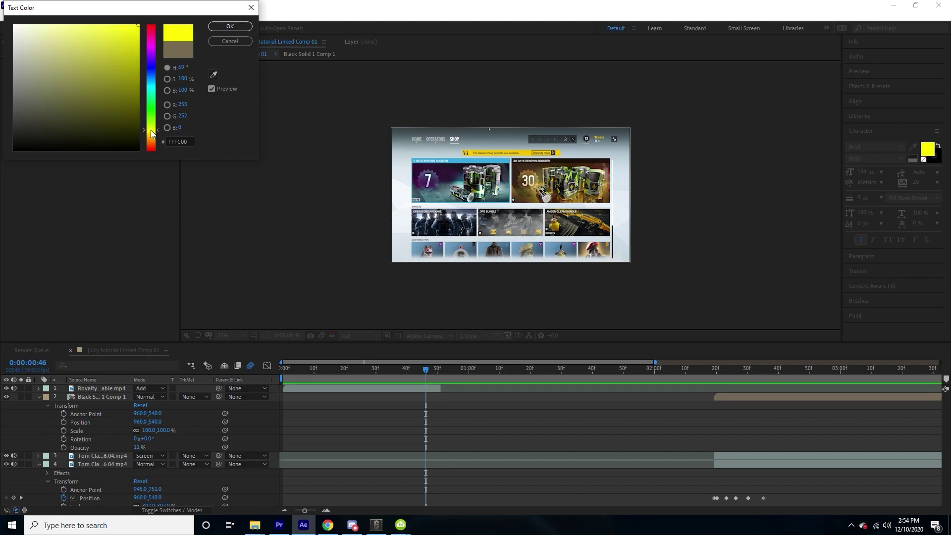
left_click(230, 26)
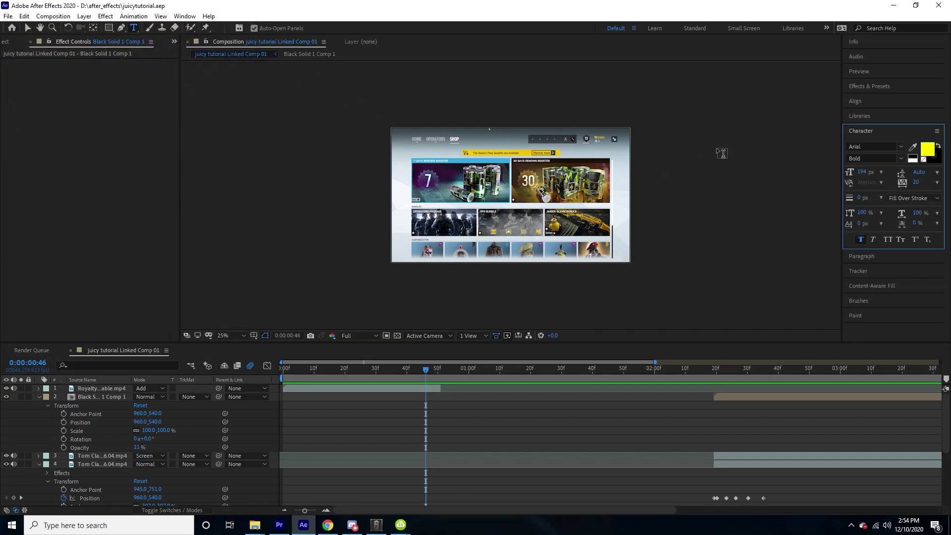
- Add the text "what's up guys" over the footage and move it near the middle of the frame
left_click(474, 201)
type("w")
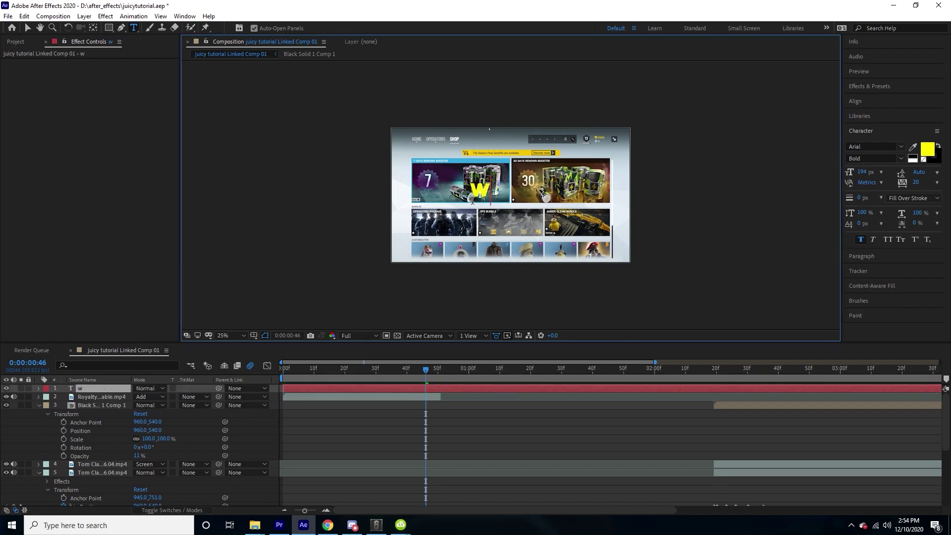
key("BackSpace")
type("what's up")
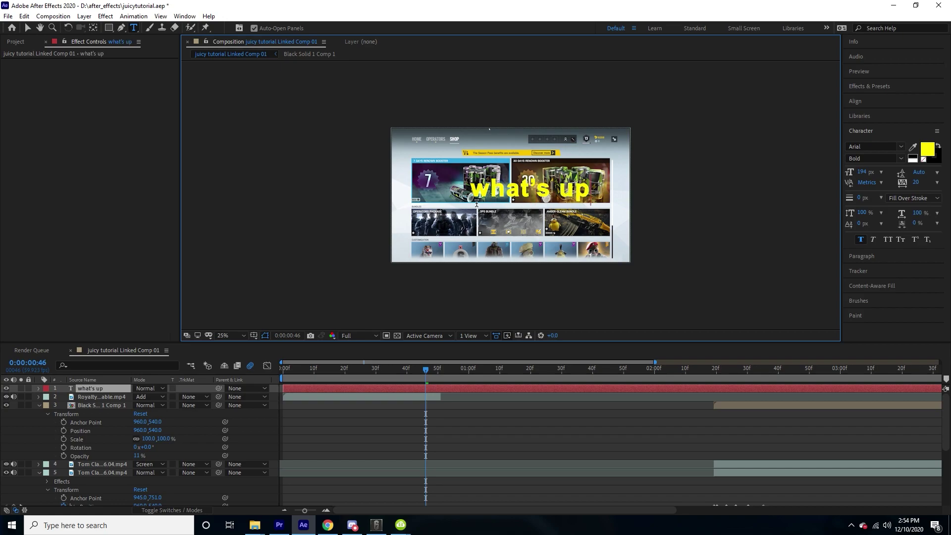
type(" gu")
type(" guys")
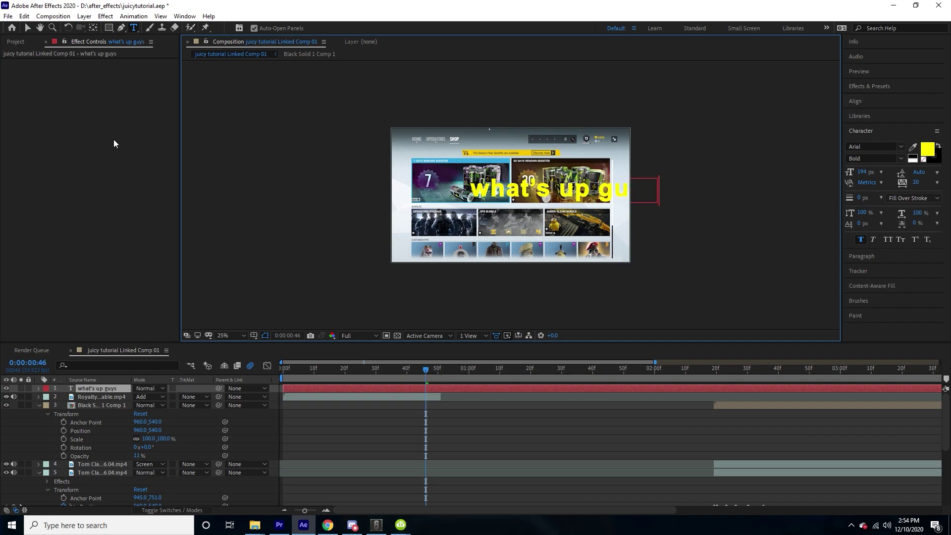
left_click(26, 27)
left_click_drag(531, 189, 487, 200)
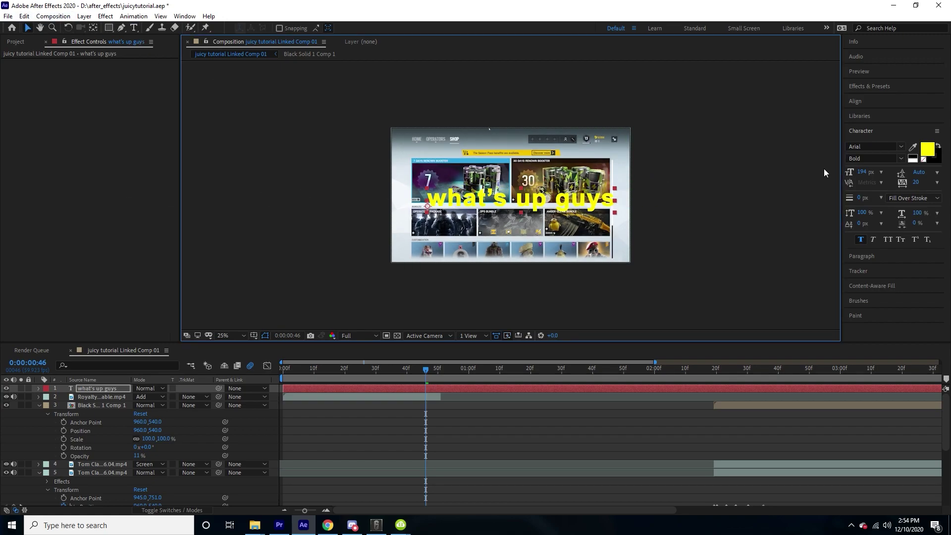
- Set the text's tracking to -55, shift it slightly down and left, and save the project
left_click(916, 183)
type("0")
key("Return")
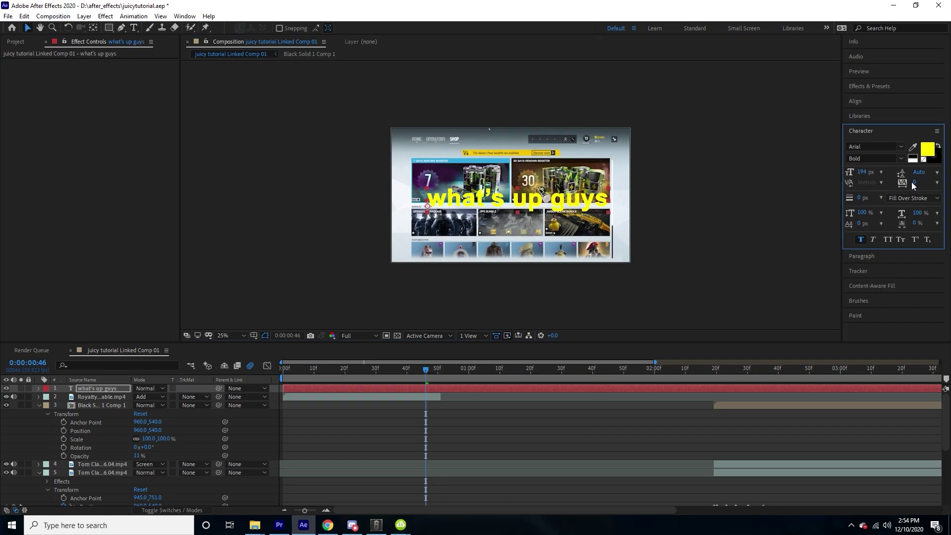
left_click(553, 206)
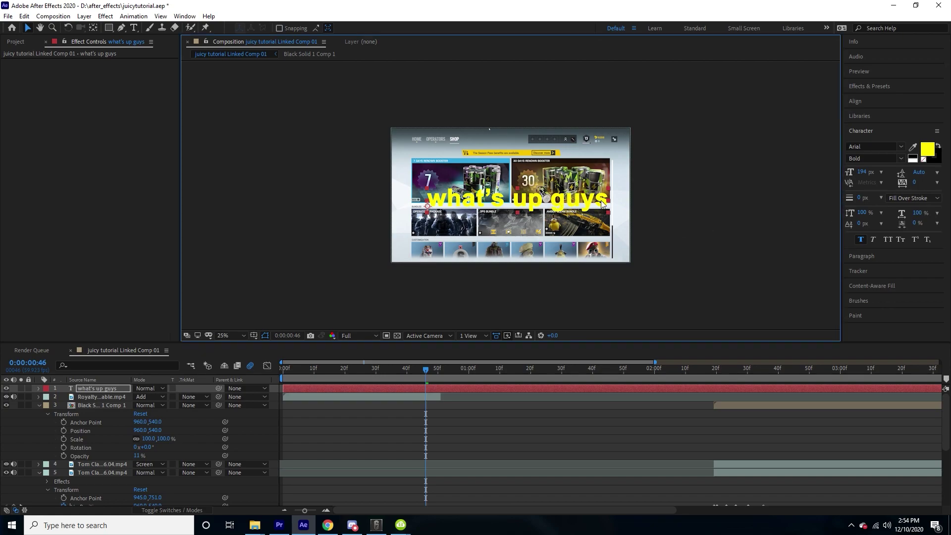
left_click_drag(611, 203, 590, 210)
mouse_move(917, 186)
left_mouse_down()
mouse_move(873, 196)
mouse_move(935, 186)
left_mouse_up()
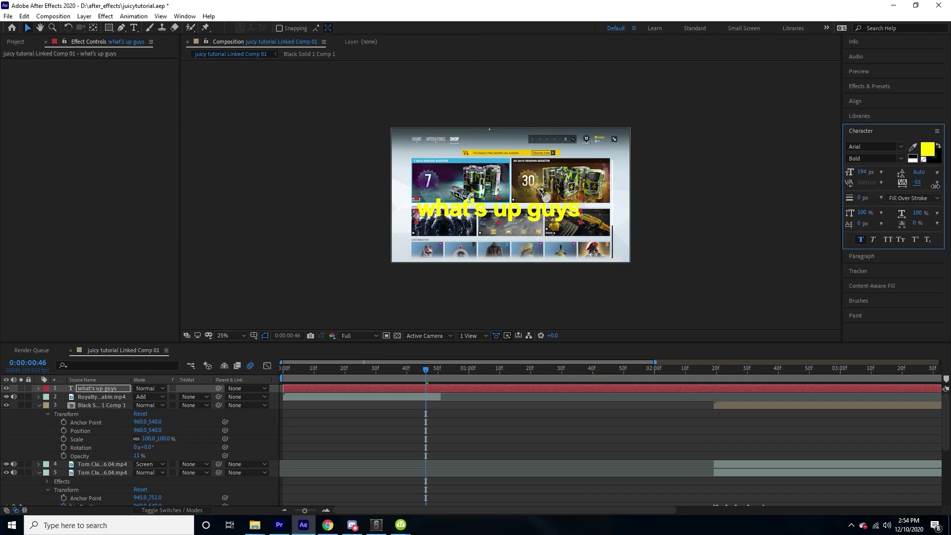
key("ctrl+s")
- Switch to YouTube in Chrome, search for "juicy csgo" and open the "GUARANTEED PROFIT CASE..." video to examine the reference text style
mouse_move(328, 524)
left_click(324, 478)
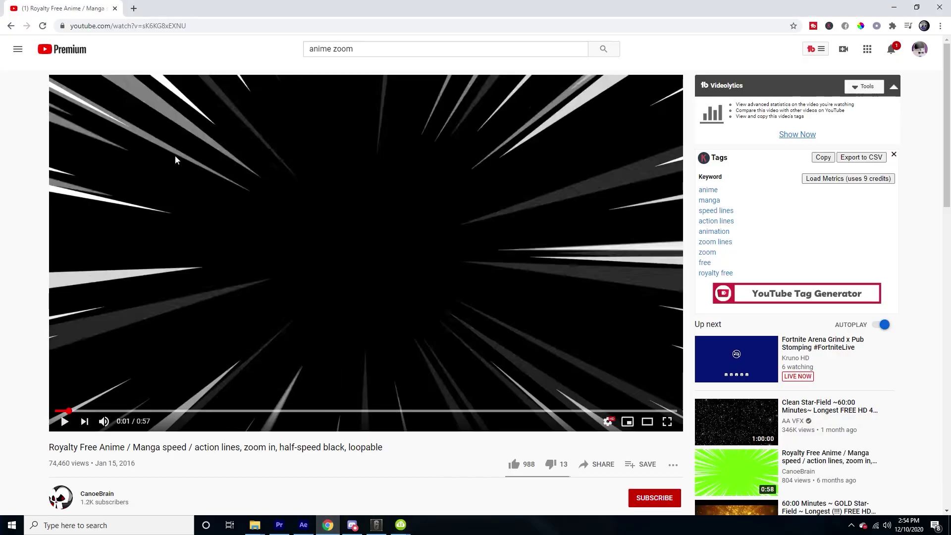
triple_click(324, 53)
type("juicy")
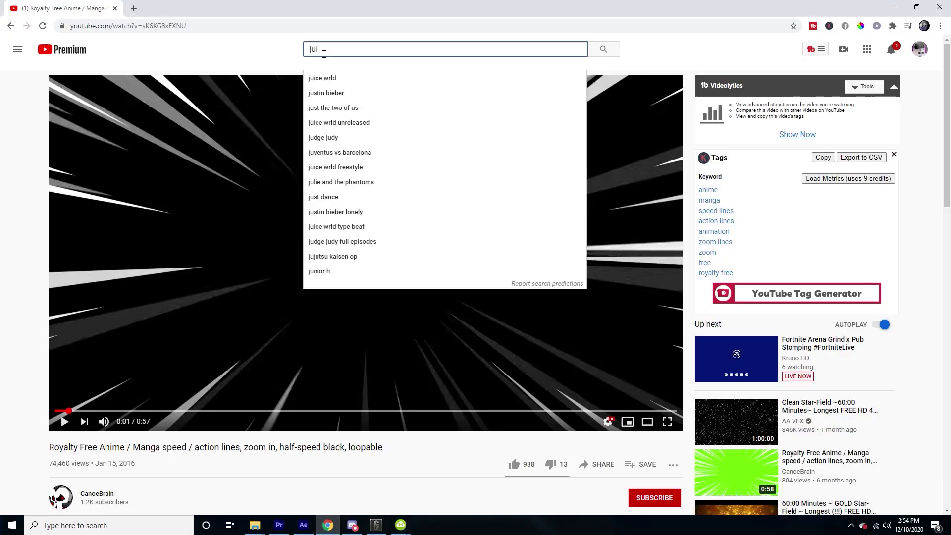
type(" csgo")
key("Return")
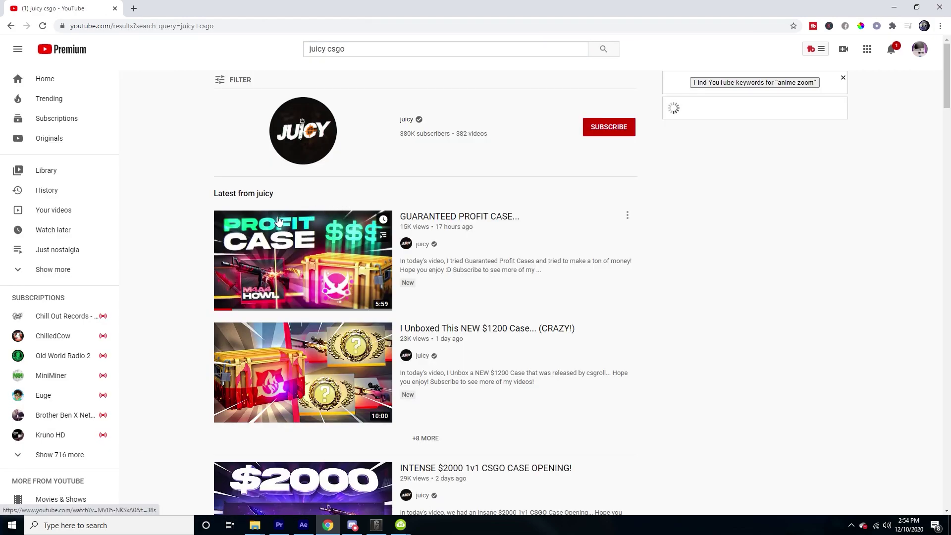
left_click(278, 220)
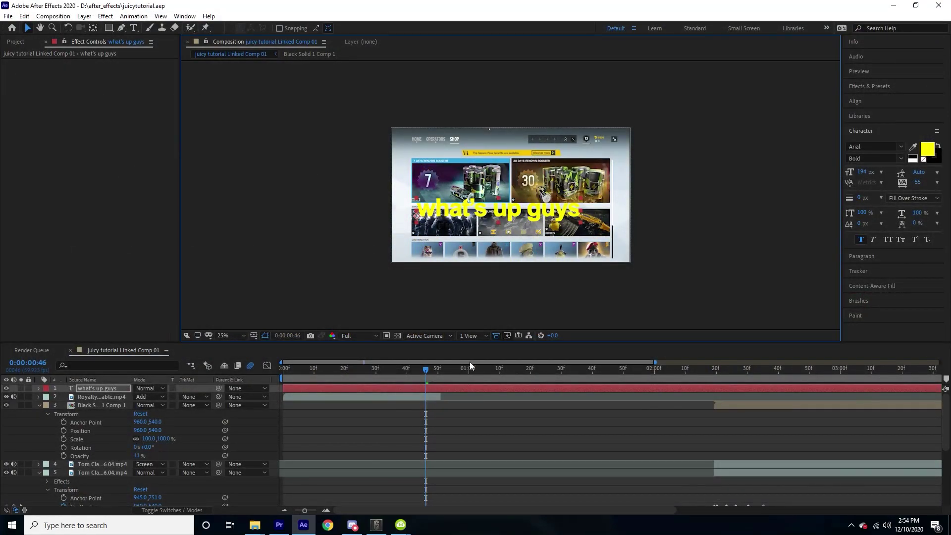
- Return to After Effects and replace the text with "WHAT'S UP GUYS" in capitals
scroll(491, 215, "up", 2)
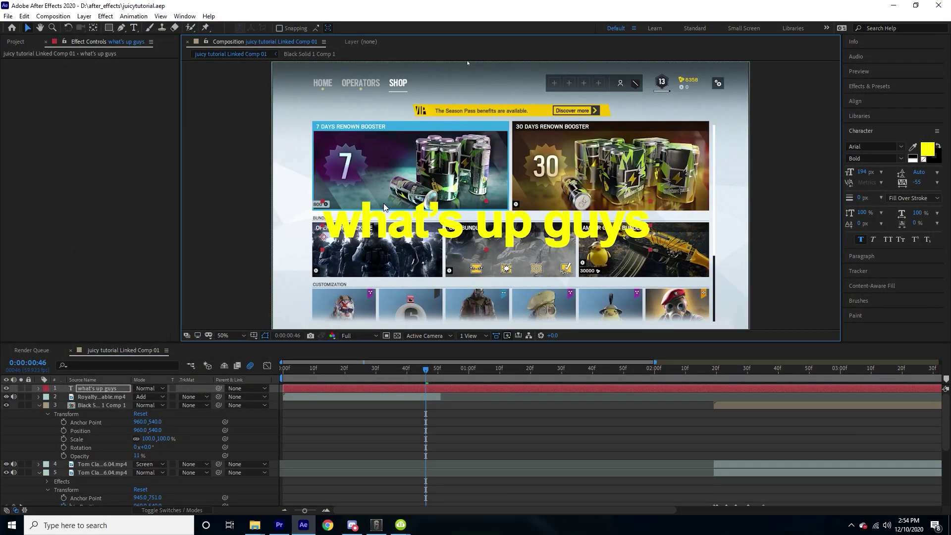
double_click(416, 223)
type("W")
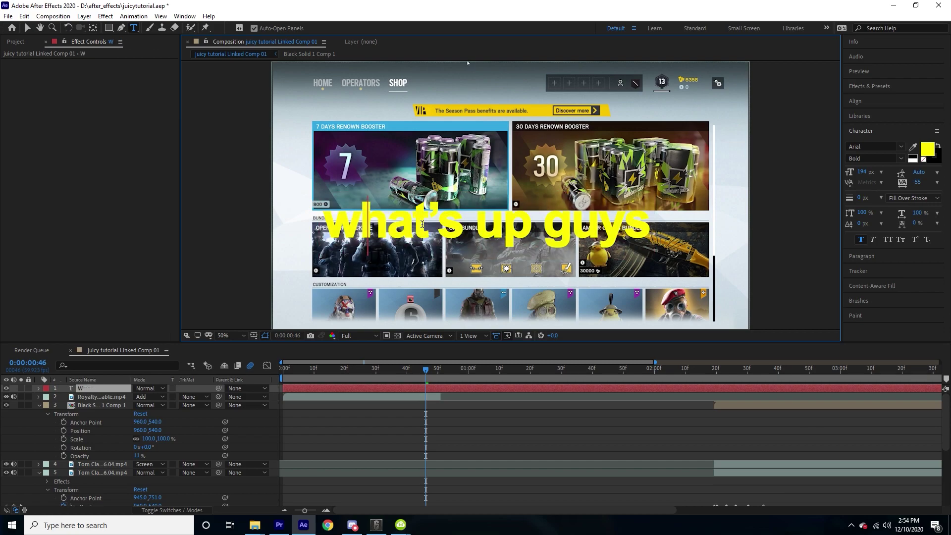
type("HAT'")
key("BackSpace")
type("S")
key("BackSpace")
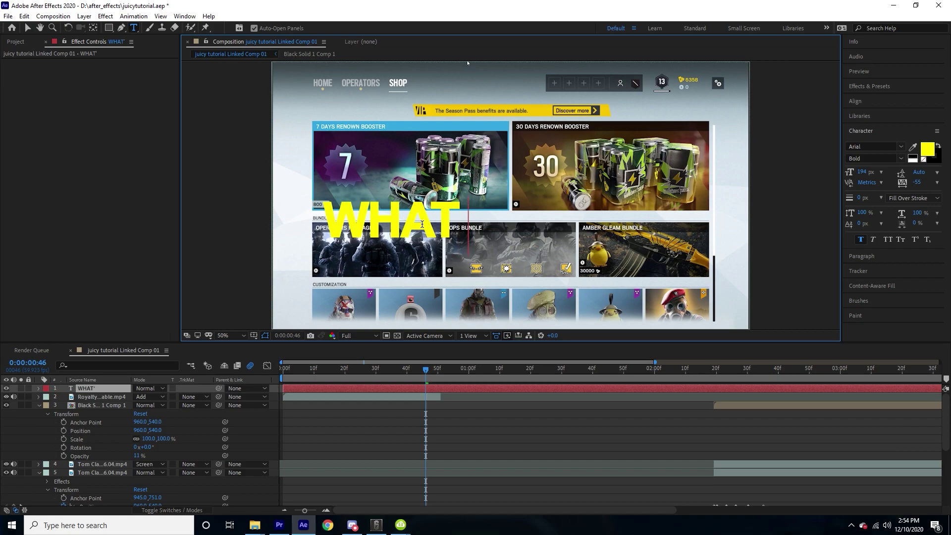
type("'S UP GUYS")
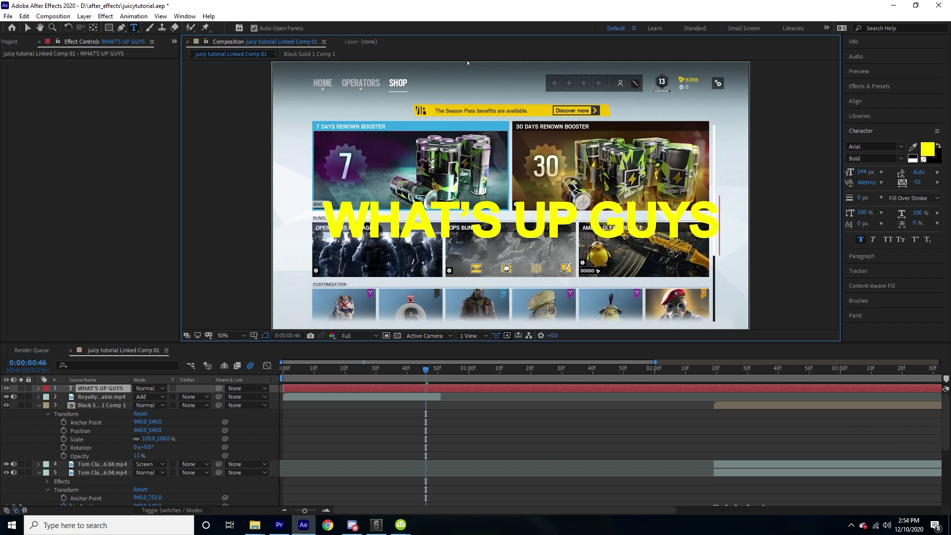
- Add a Drop Shadow layer style to the WHAT'S UP GUYS text layer and re-enable the preview refresh
left_click(28, 29)
right_click(90, 388)
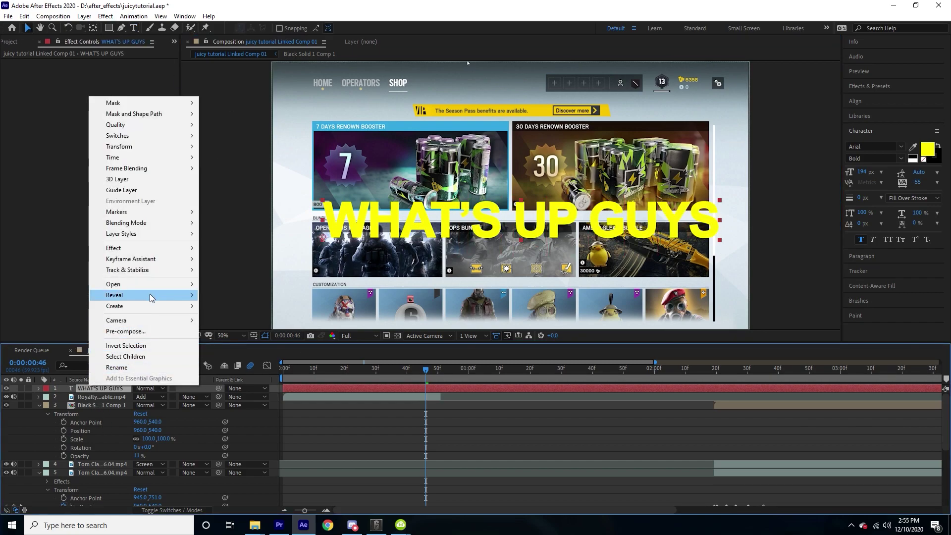
mouse_move(134, 233)
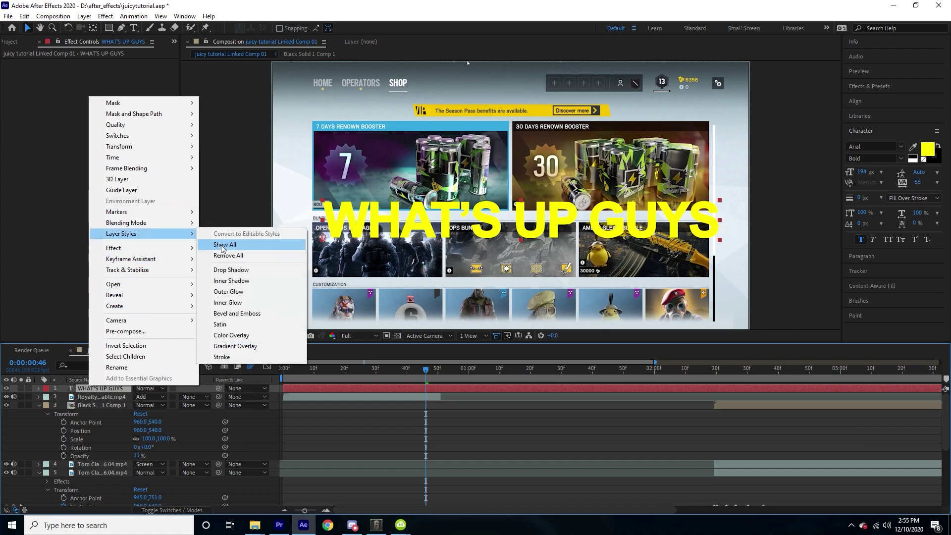
left_click(234, 268)
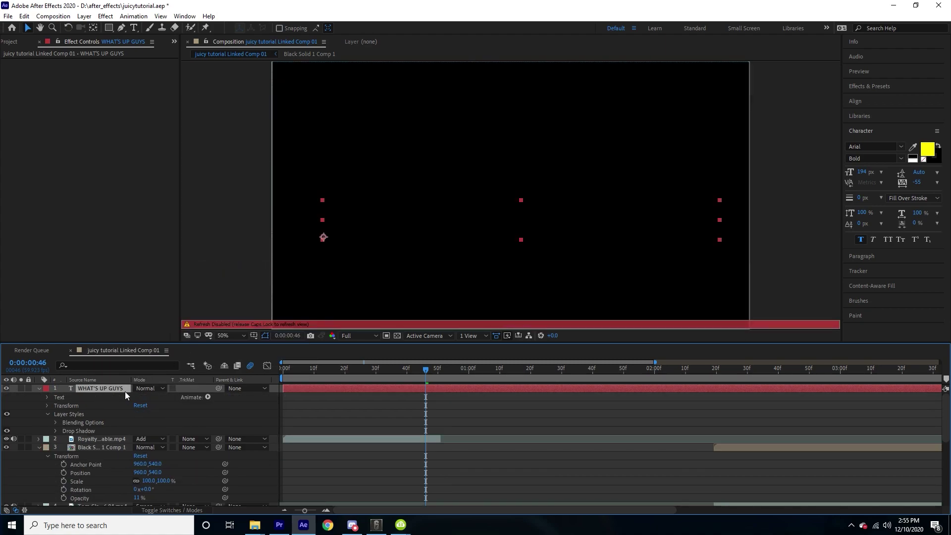
key("Caps_Lock")
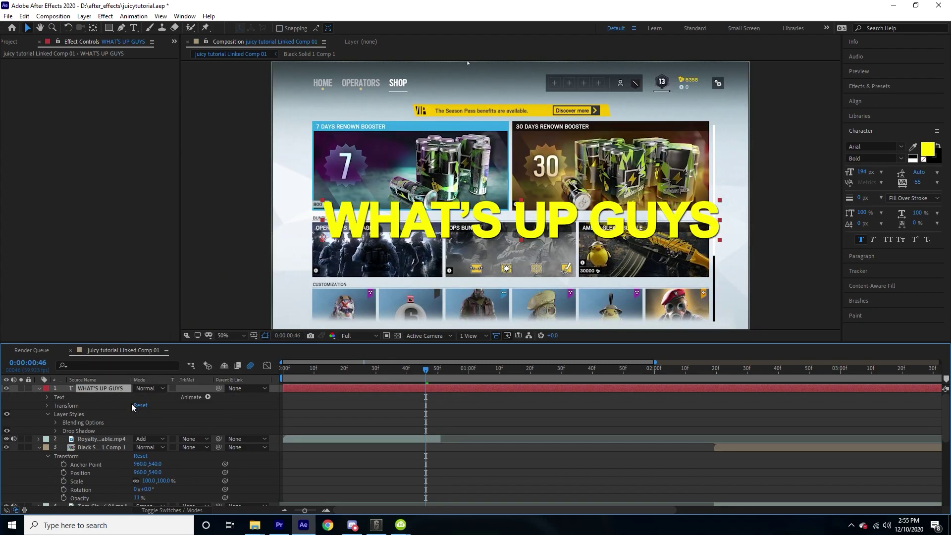
- Set the text's drop shadow to Normal blend mode, 100% opacity and a size of 22
left_click(56, 431)
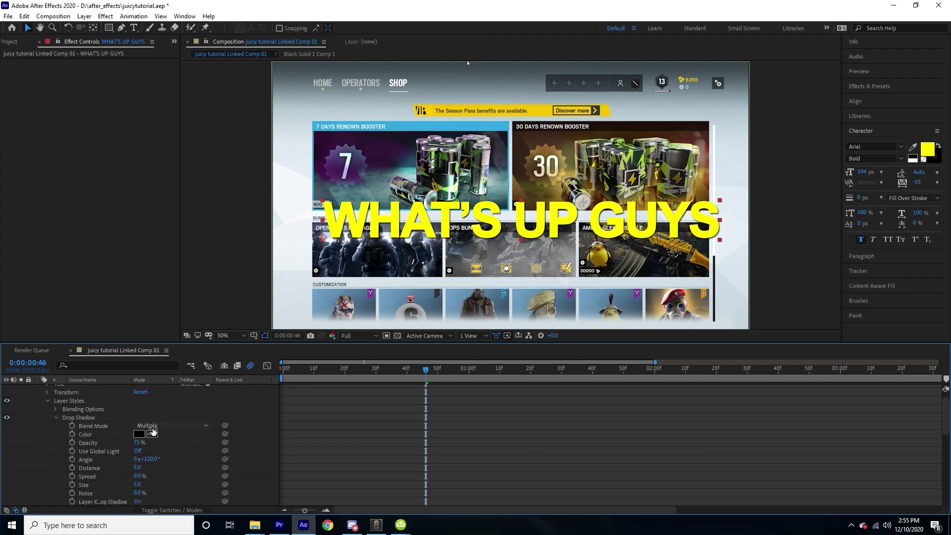
left_click(151, 426)
left_click(163, 111)
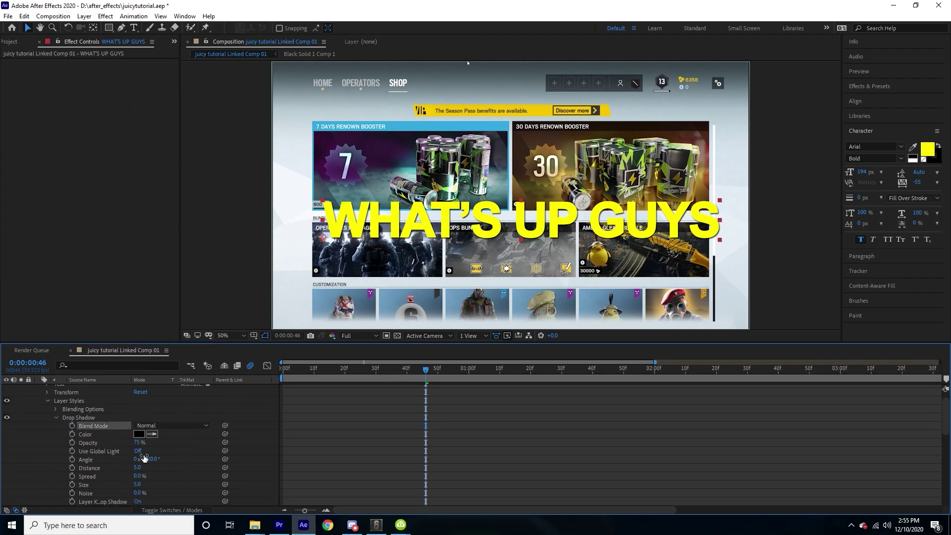
left_click_drag(143, 445, 209, 456)
left_click_drag(137, 484, 328, 461)
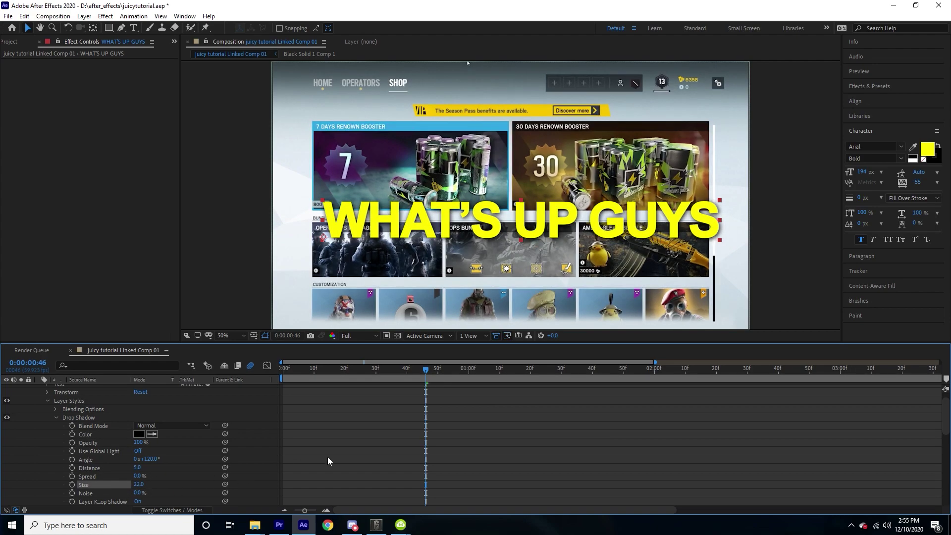
- Centre the WHAT'S UP GUYS text layer horizontally and vertically in the composition
scroll(230, 436, "up", 1)
left_click(168, 510)
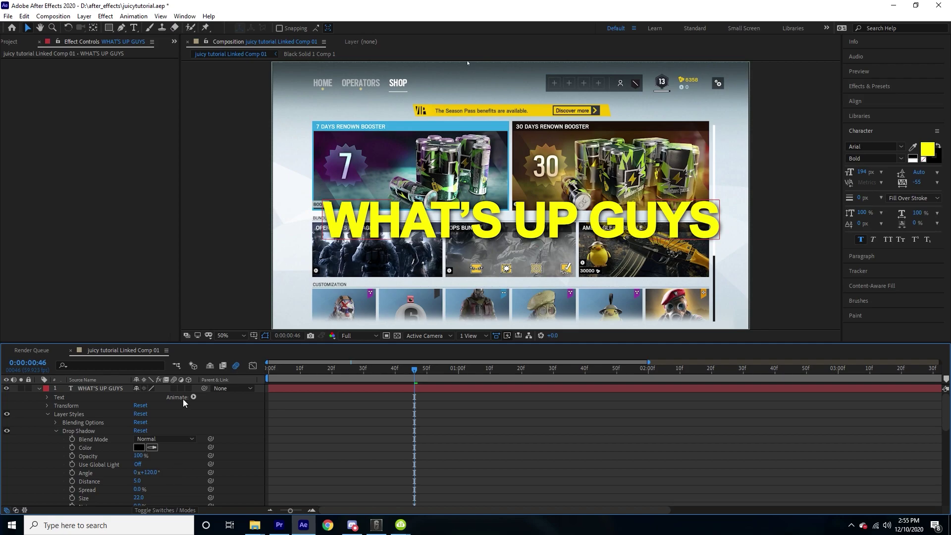
left_click_drag(412, 373, 243, 377)
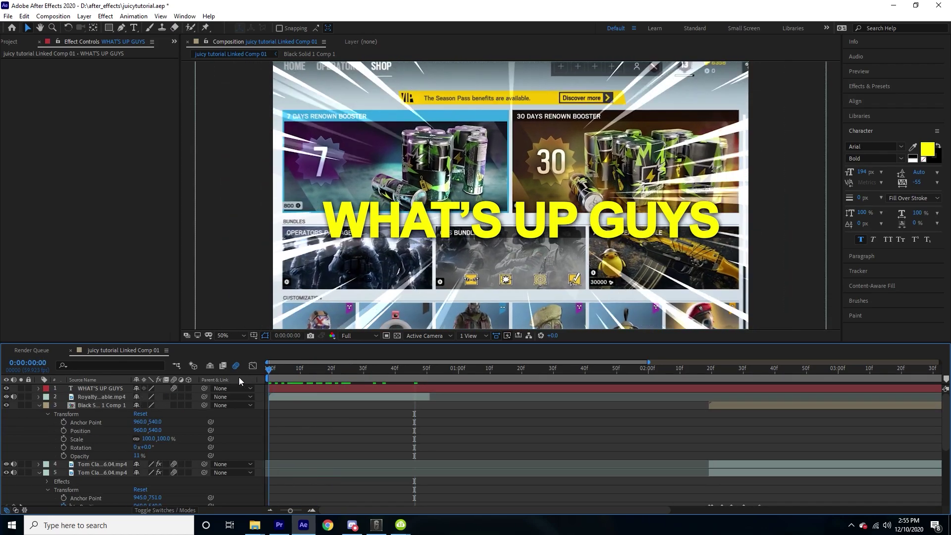
left_click(301, 387)
left_click(869, 99)
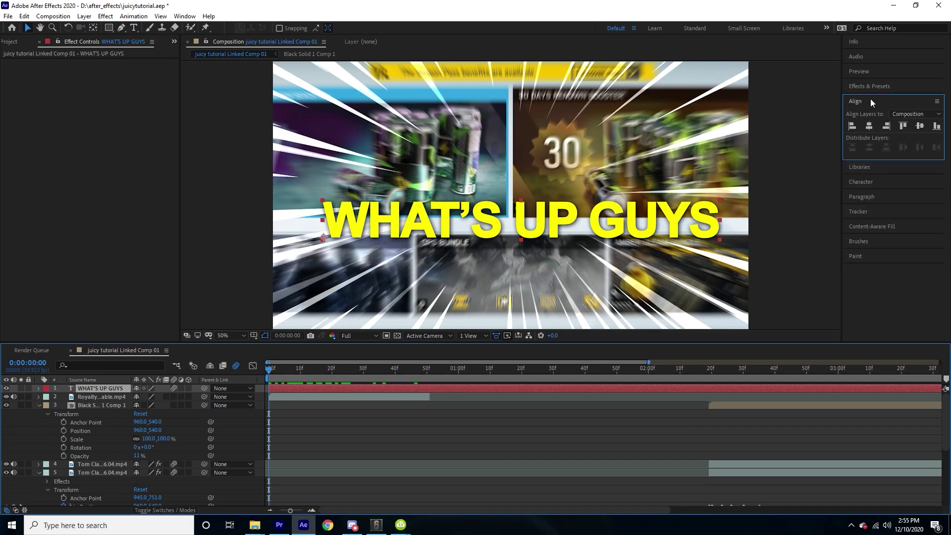
left_click(869, 127)
left_click(918, 128)
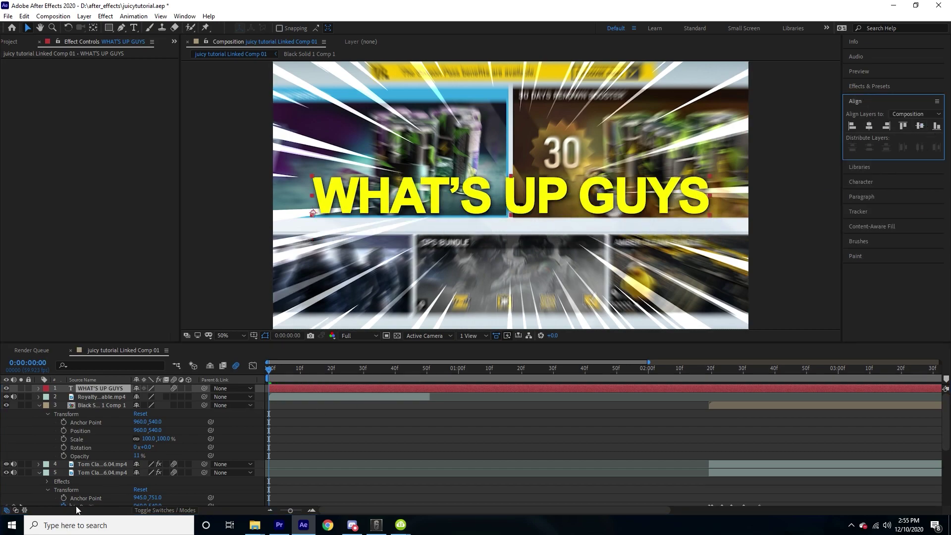
- Keyframe the text layer's Scale from 0% at the first frame to 100% at frame 44
left_click(39, 388)
left_click(47, 406)
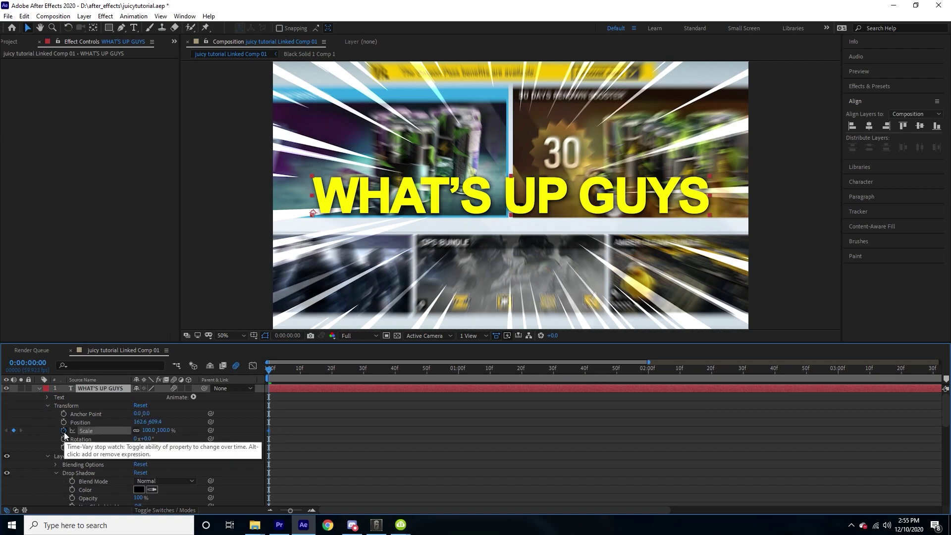
left_click(64, 430)
left_click_drag(277, 371, 408, 379)
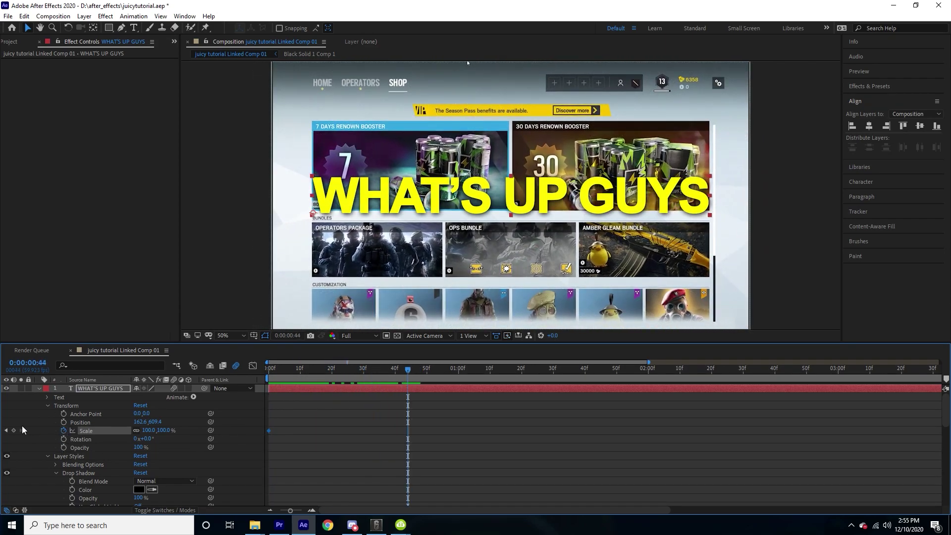
left_click(6, 430)
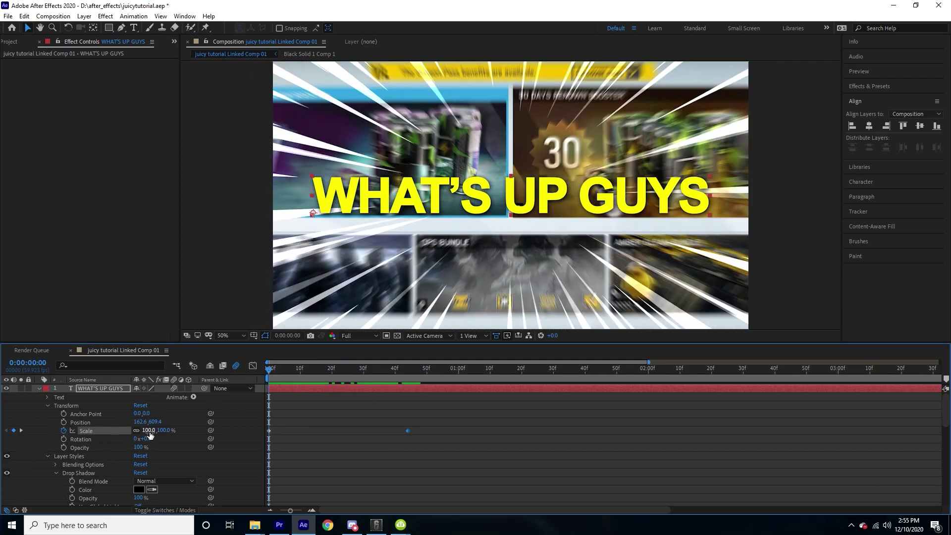
left_click(148, 430)
type("0")
- Ease the text's Scale keyframes and reshape the value curve so it rises steeply at first and flattens out towards the end
left_click(467, 442)
left_click_drag(467, 439, 263, 417)
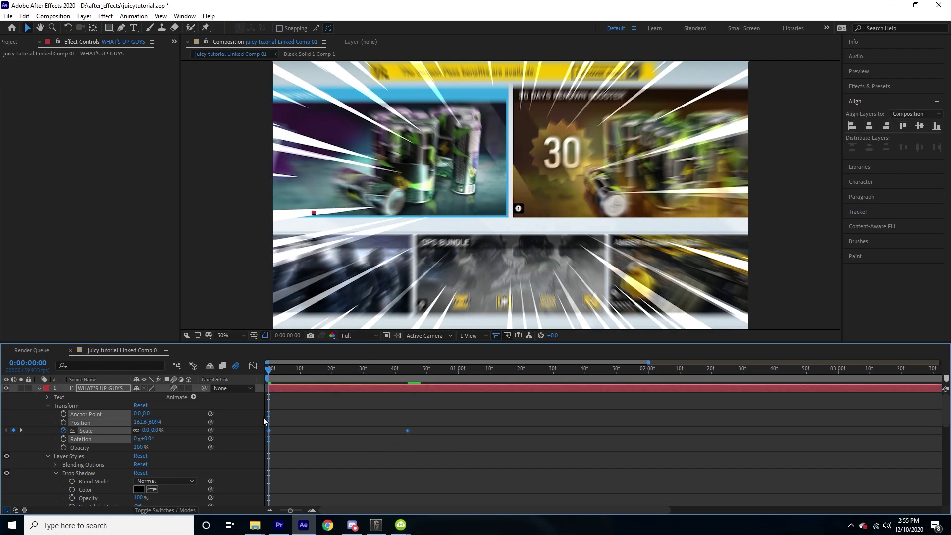
left_click(253, 365)
left_click(86, 431)
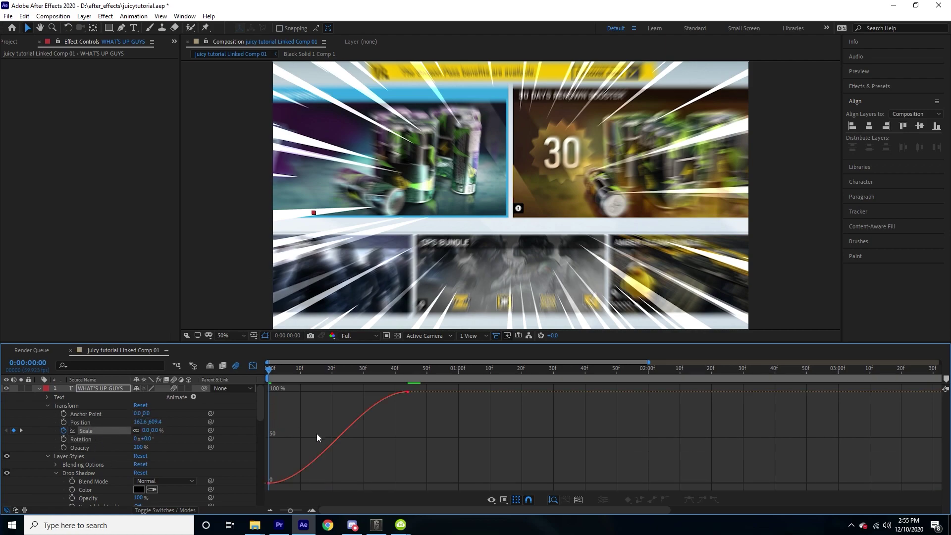
left_click(269, 483)
left_click_drag(315, 482, 275, 427)
left_click_drag(362, 392, 298, 394)
key("space")
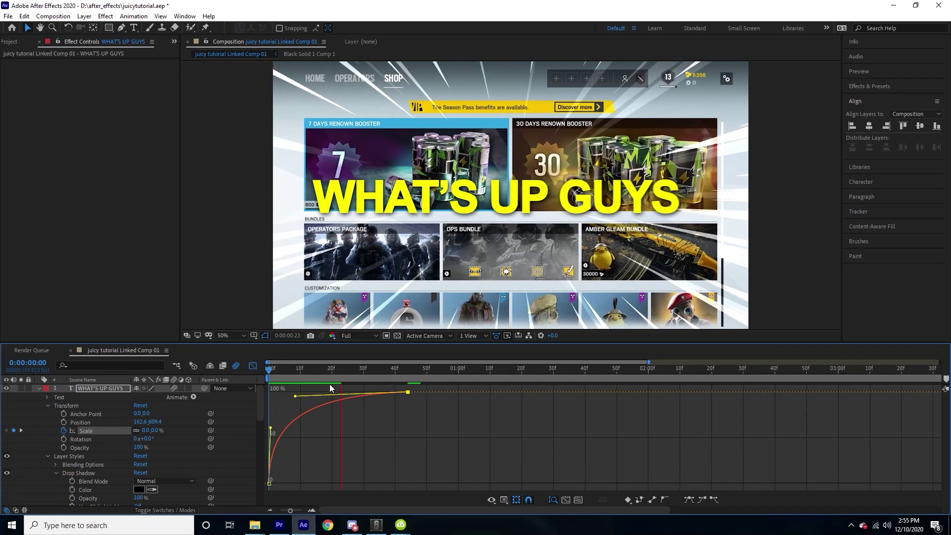
- Set the text's paragraph alignment to centred and realign the layer to the composition's horizontal and vertical centre
left_click_drag(335, 374, 366, 368)
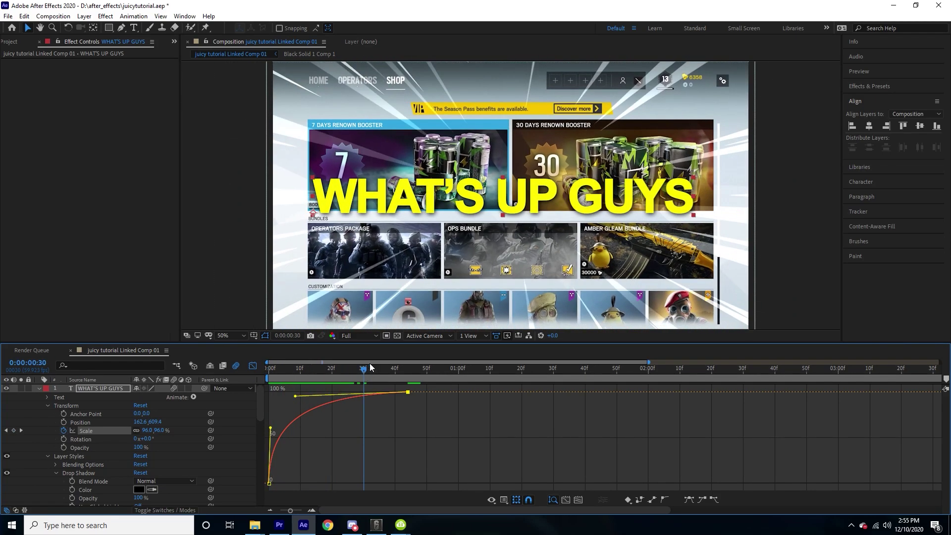
left_click(861, 196)
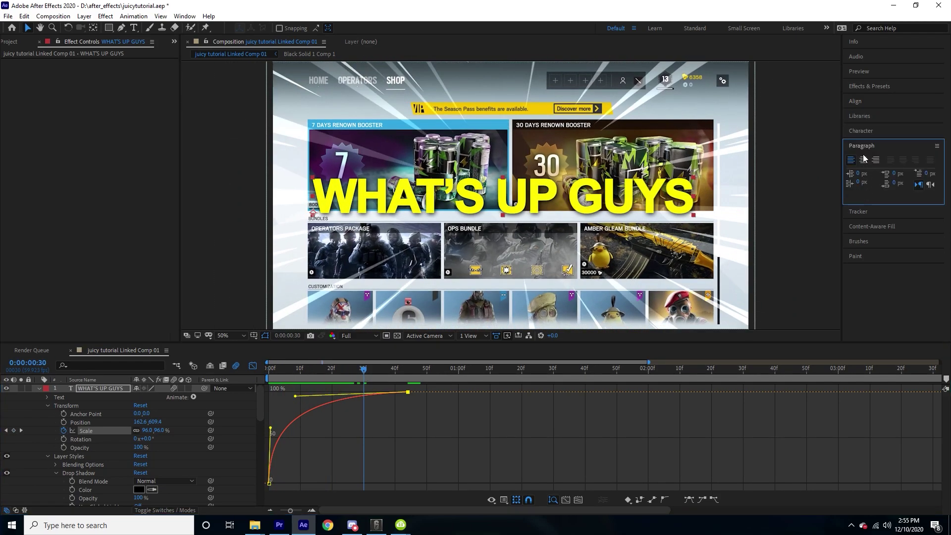
left_click(863, 160)
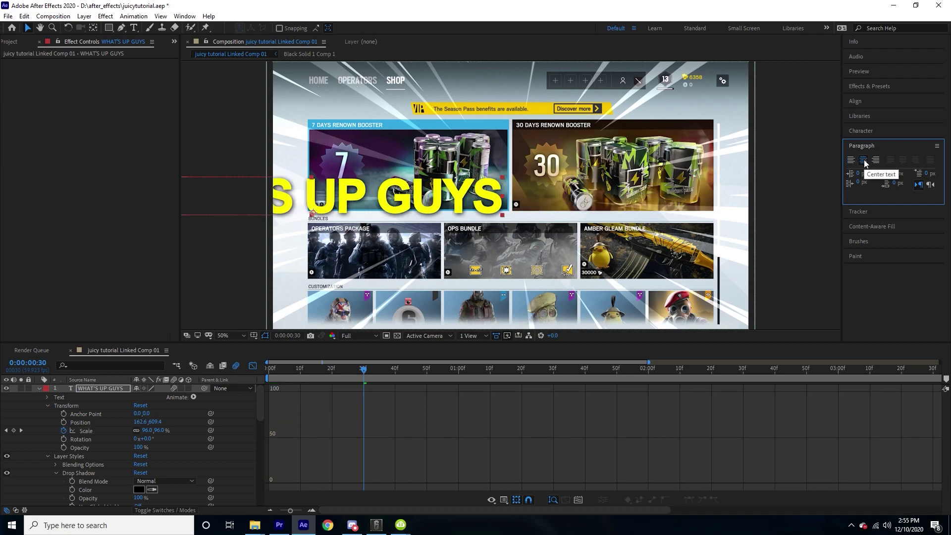
left_click(866, 101)
left_click(871, 124)
left_click(922, 126)
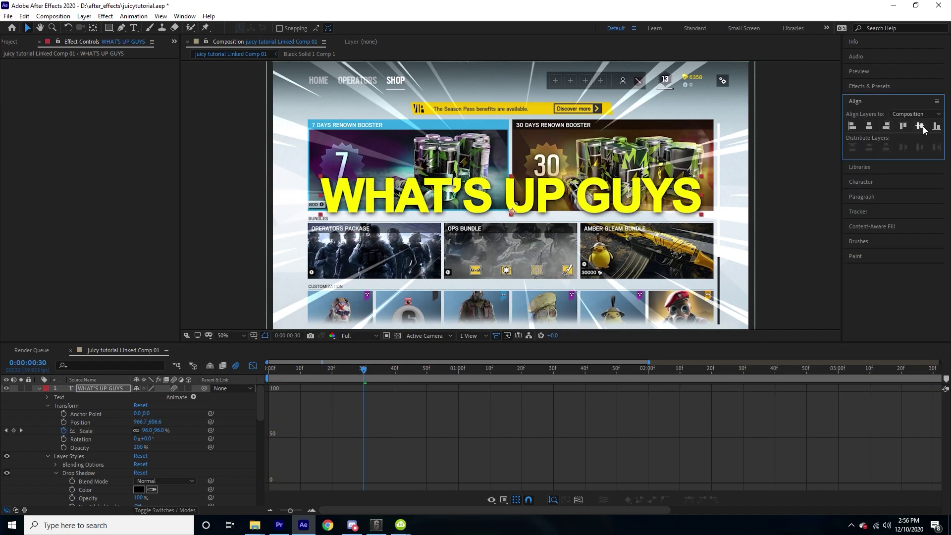
- Close the graph editor and preview the text's scale-up animation from the first frame, with the composition view at 25%
left_click_drag(363, 369, 236, 369)
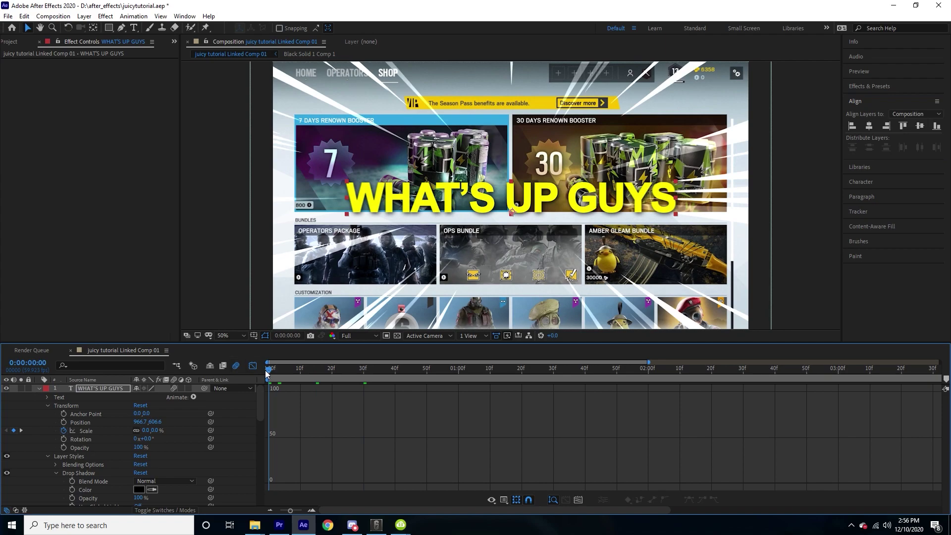
left_click(253, 366)
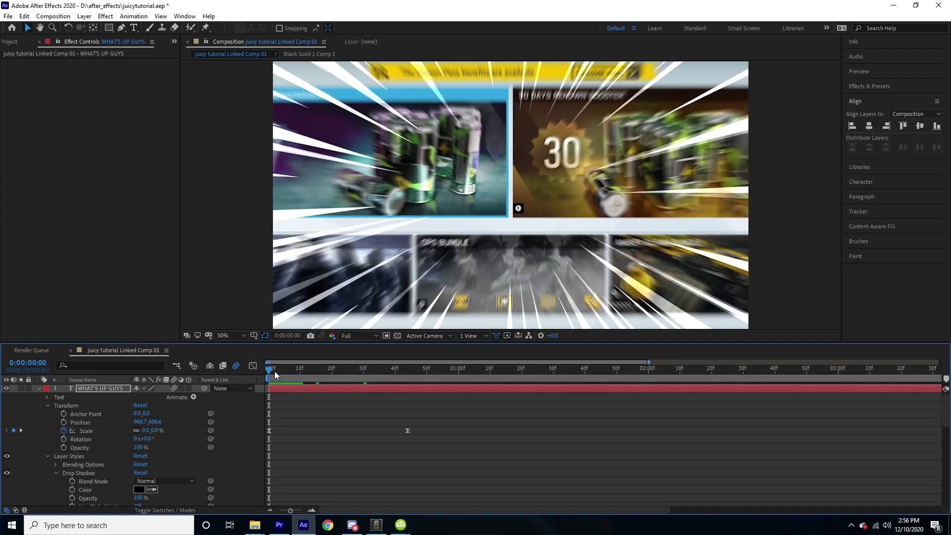
key("space")
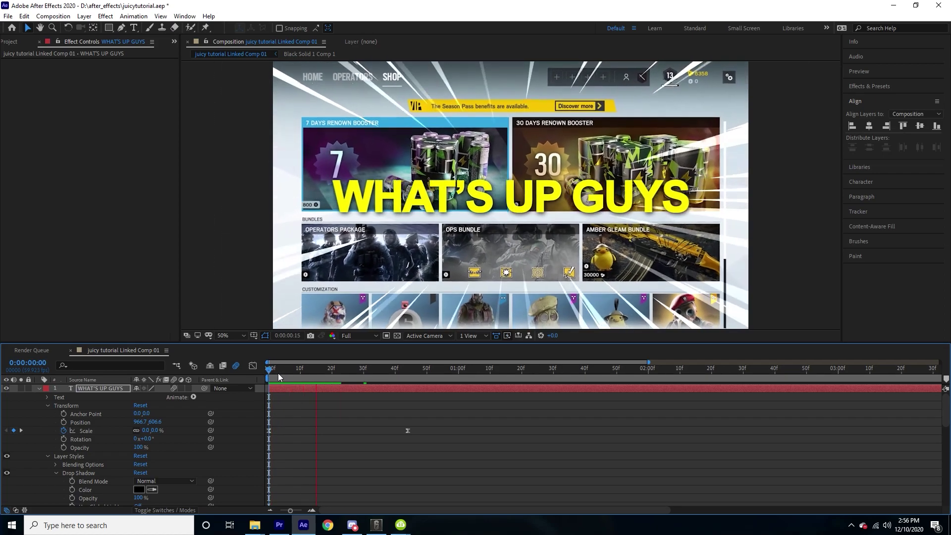
left_click(306, 370)
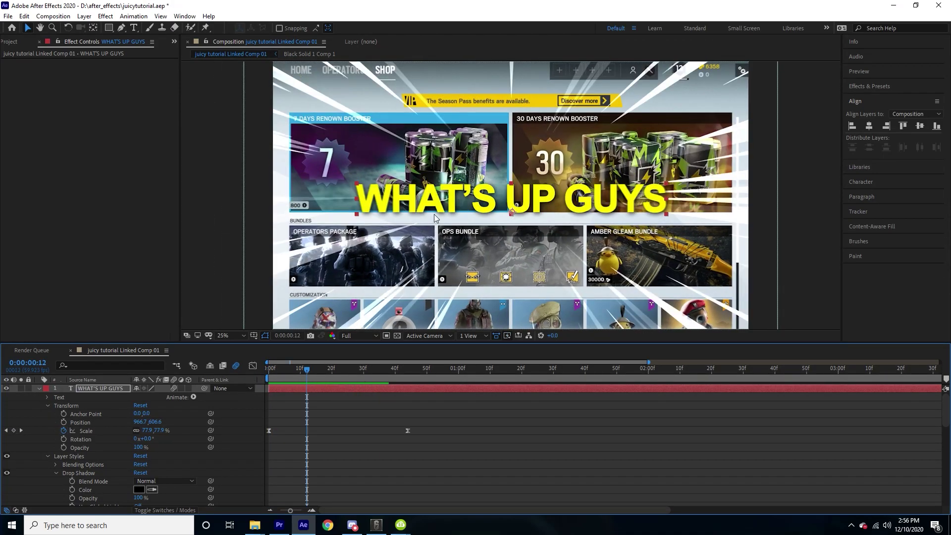
key("comma")
key("space")
key("space")
left_click_drag(301, 372, 251, 380)
key("space")
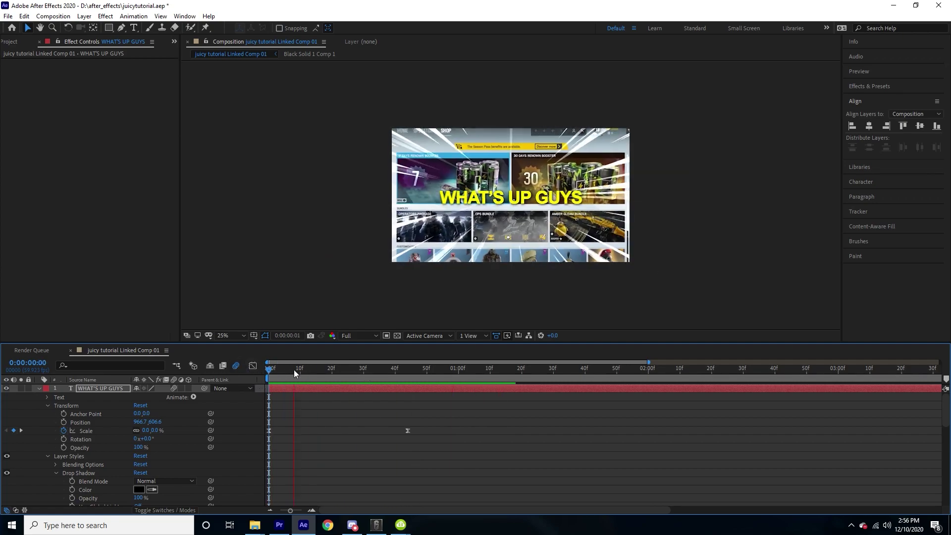
key("space")
key("space")
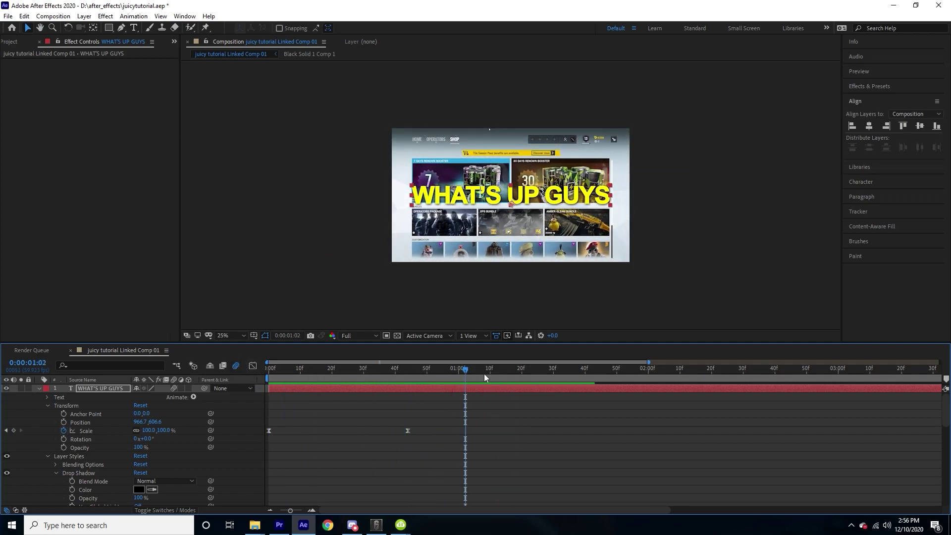
scroll(491, 381, "down", 3)
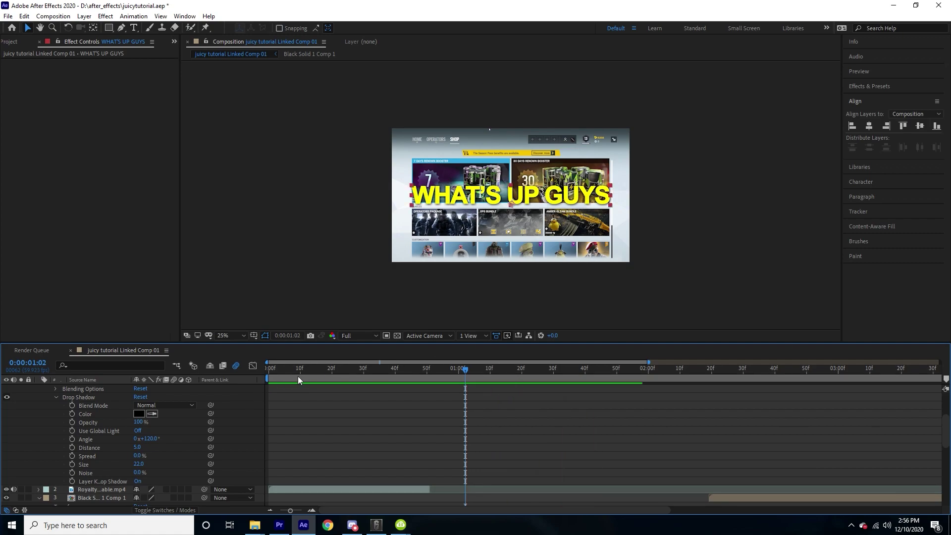
- Switch to Premiere Pro and play the linked composition from the start several times to check the text animation's timing
left_click(279, 526)
left_click(686, 290)
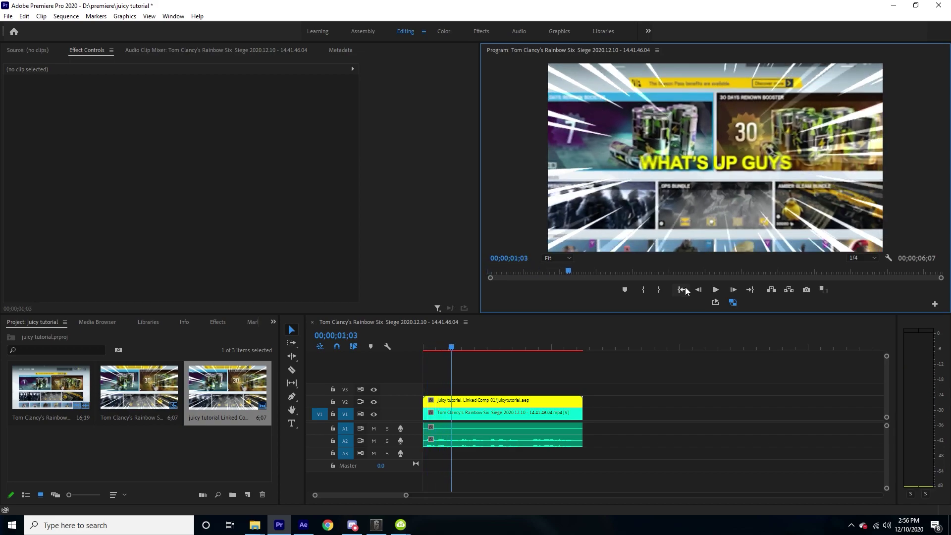
key("space")
left_click(682, 290)
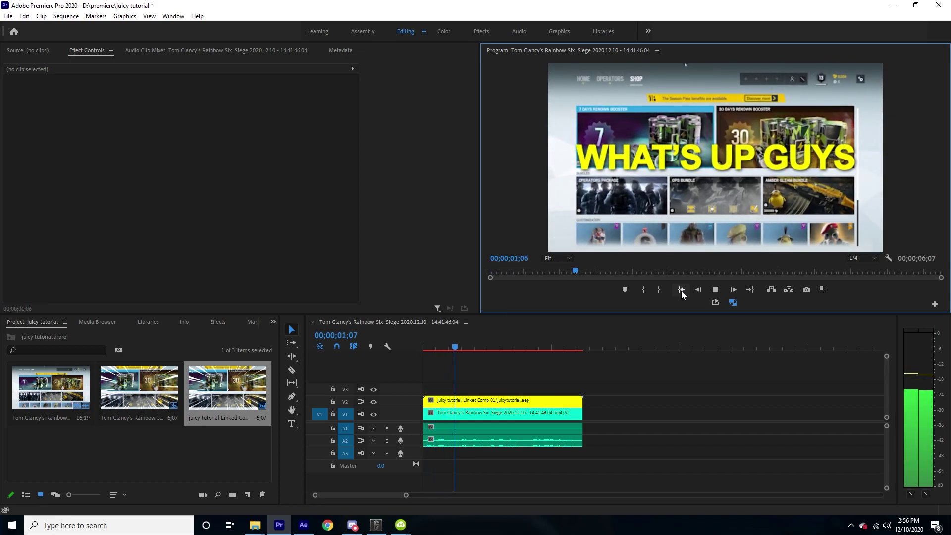
left_click(682, 290)
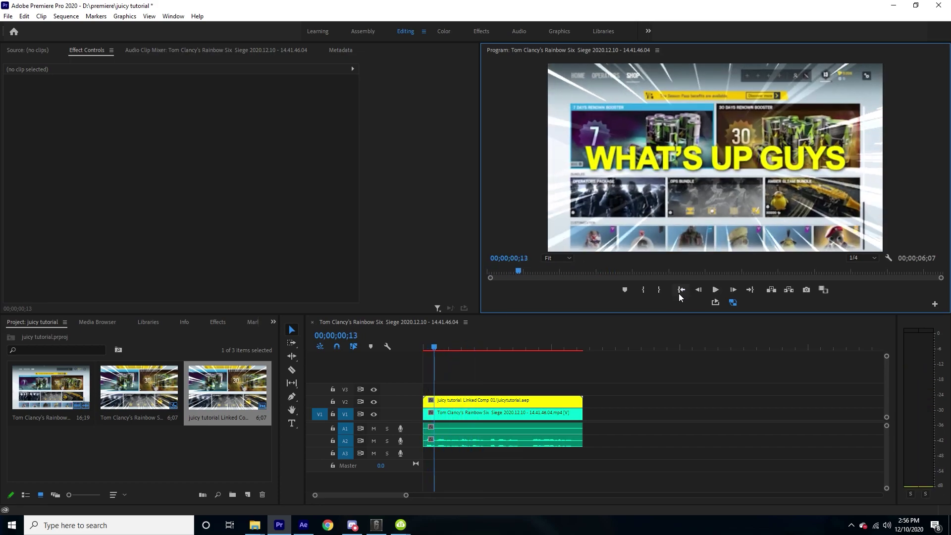
key("space")
key("space")
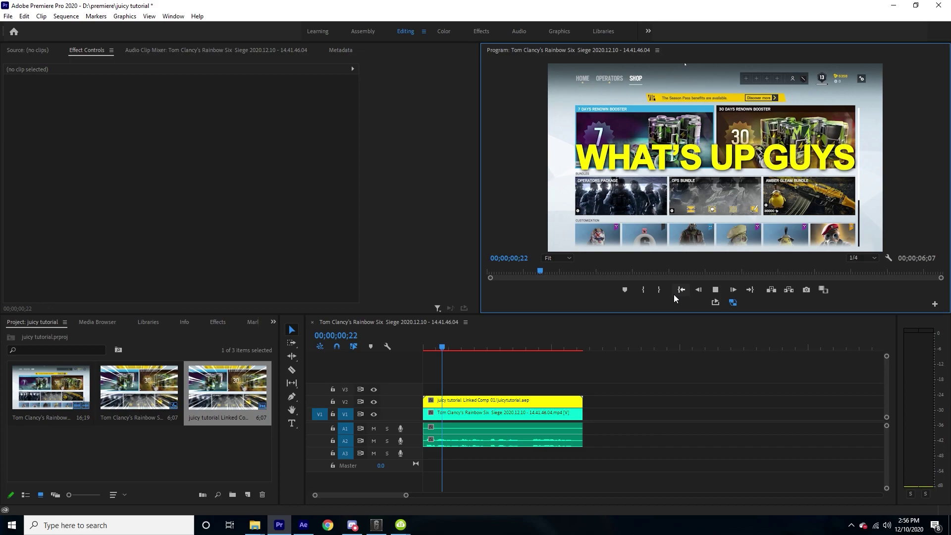
left_click(682, 290)
key("space")
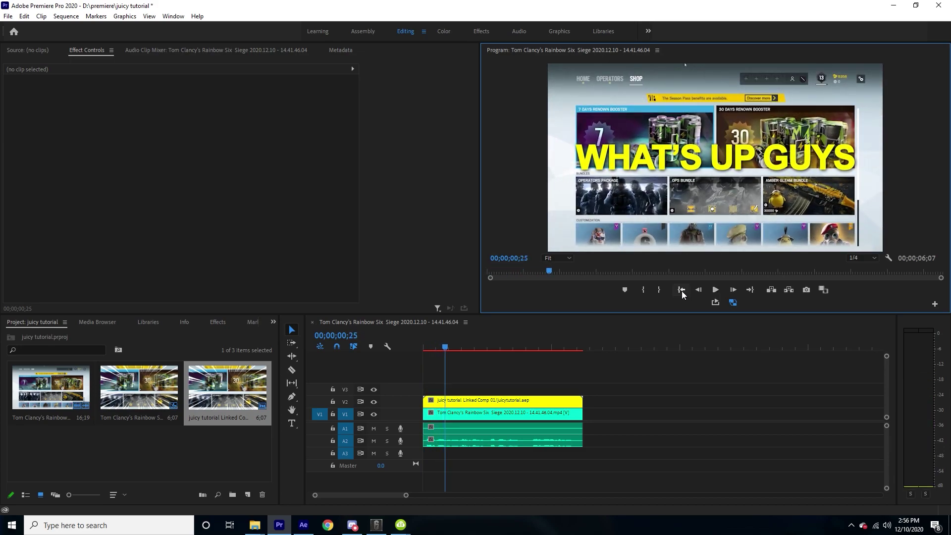
left_click(679, 291)
key("space")
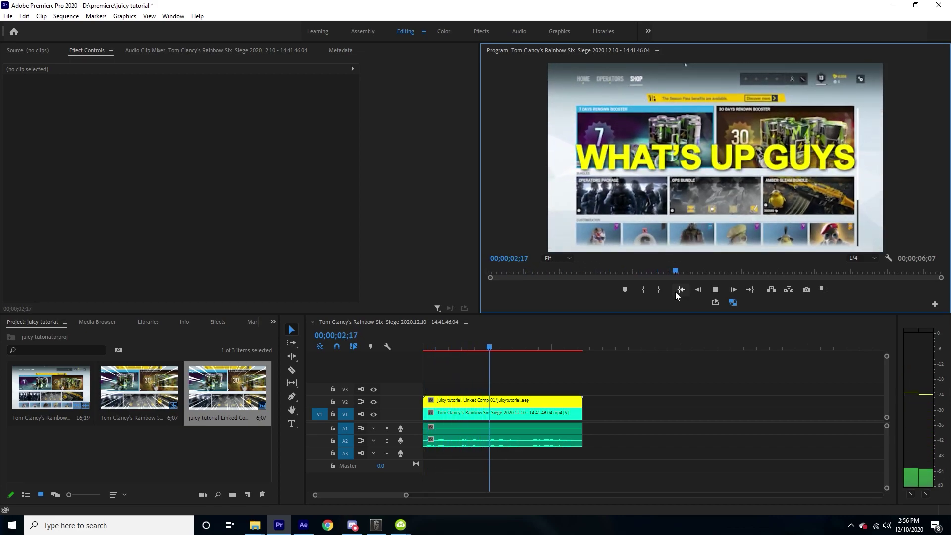
left_click_drag(525, 346, 471, 337)
- Return to After Effects and shift the WHAT'S UP GUYS layer about 6 frames later in the timeline
left_click(304, 524)
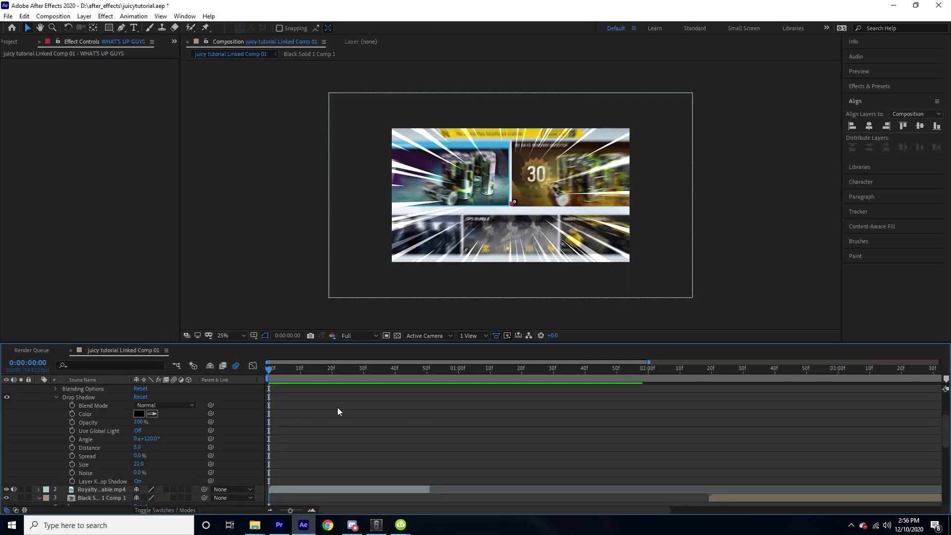
scroll(356, 391, "up", 3)
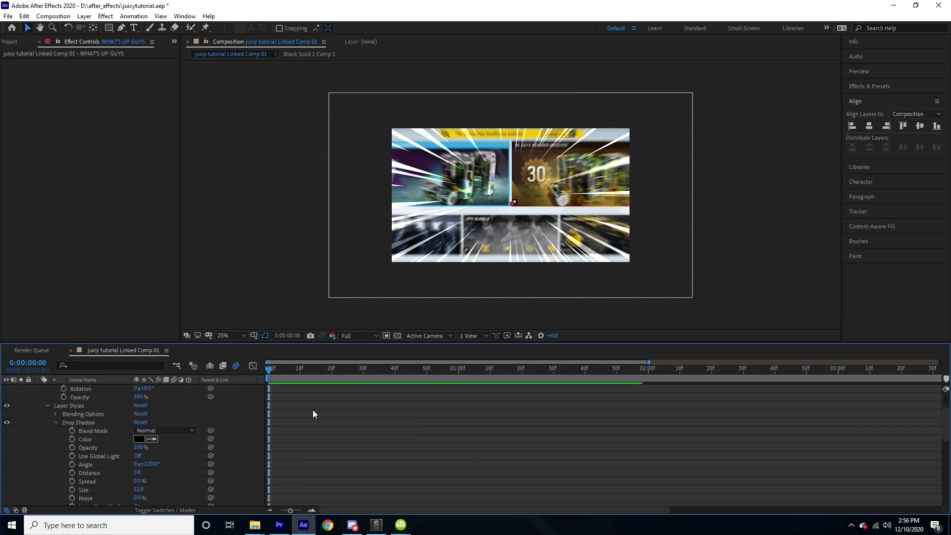
left_click_drag(300, 368, 258, 400)
left_click(287, 410)
left_click(292, 389)
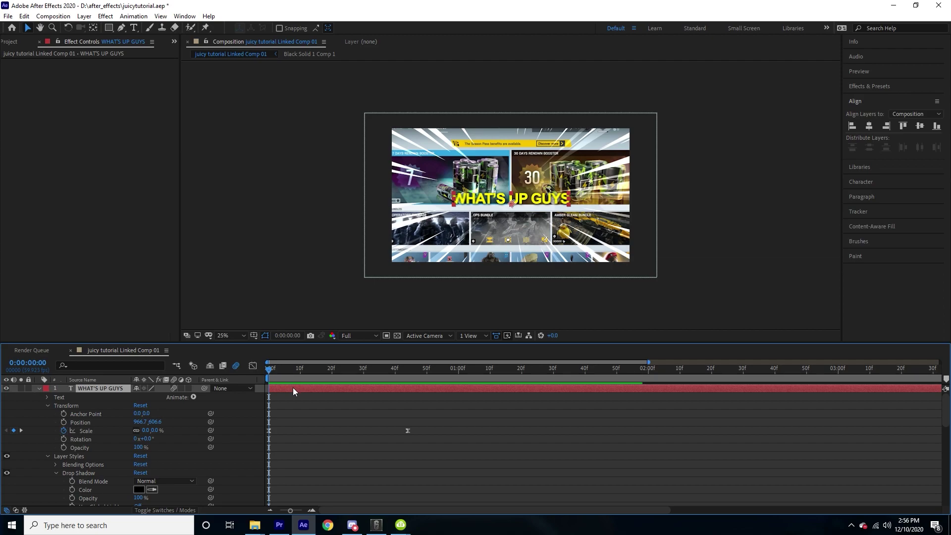
left_click_drag(293, 387, 311, 384)
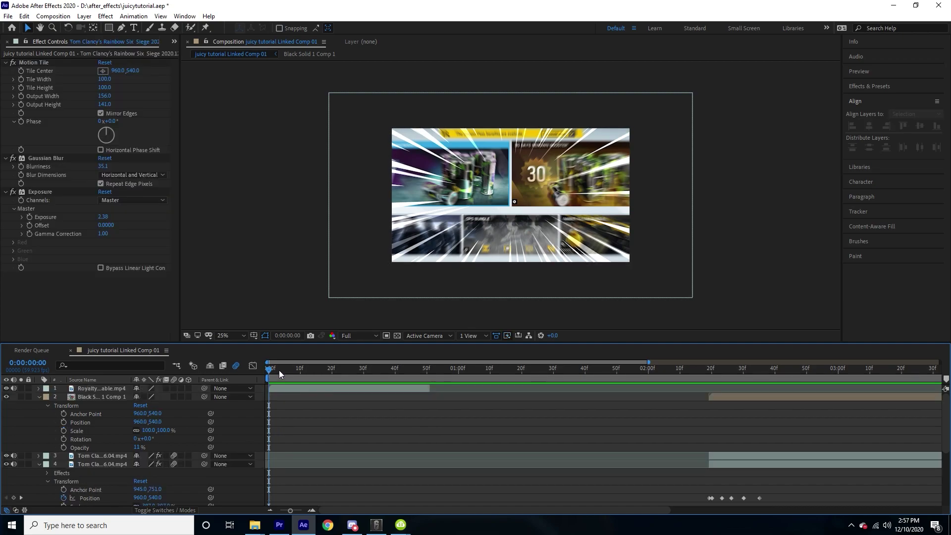
- Delete the WHAT'S UP GUYS text layer and scrub through the composition up to the shake cut
key("space")
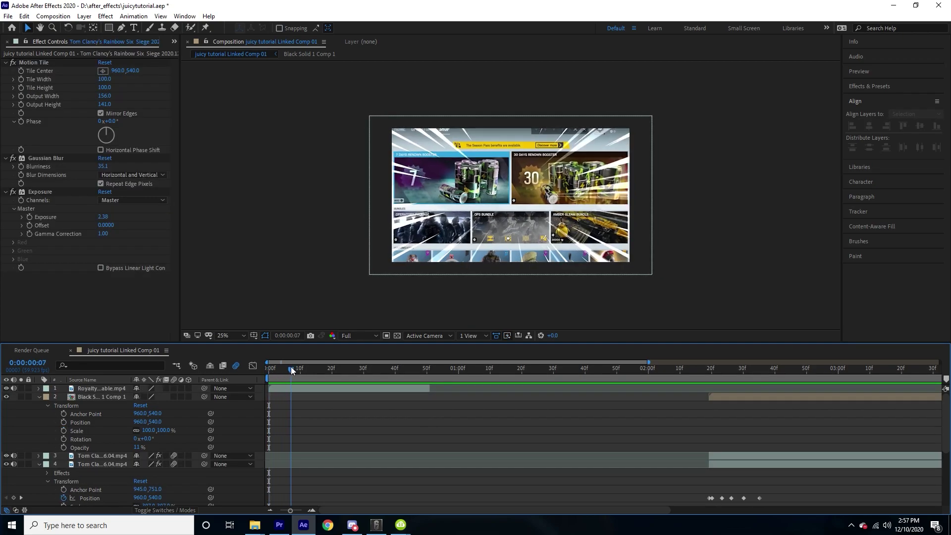
left_click_drag(721, 368, 250, 377)
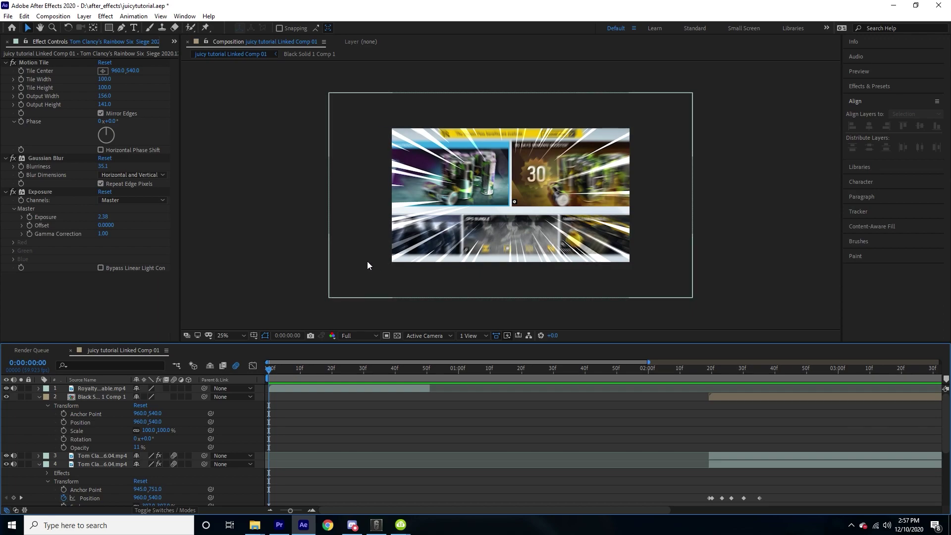
left_click_drag(287, 378, 360, 353)
left_click_drag(432, 350, 702, 350)
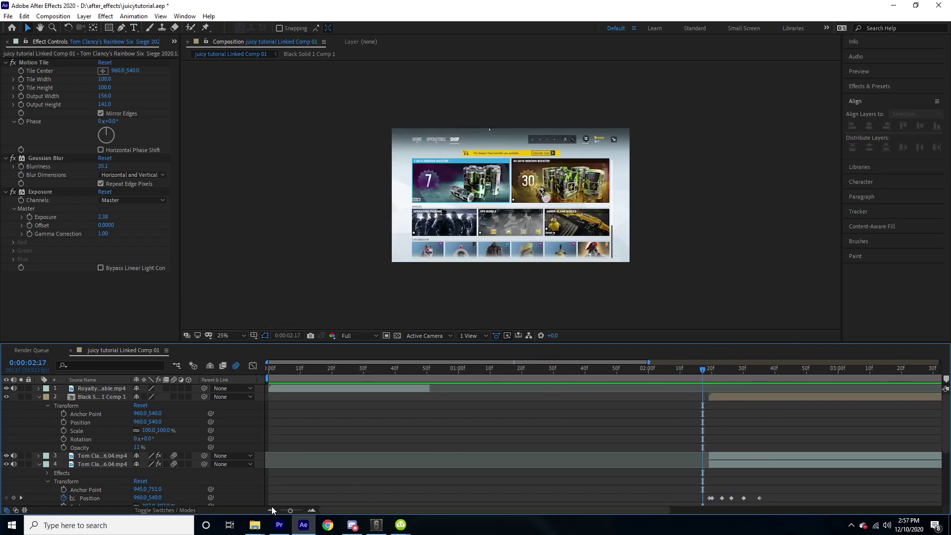
- Switch to Premiere Pro, mark the whole linked clip as the in-to-out range and render its preview
left_click(279, 525)
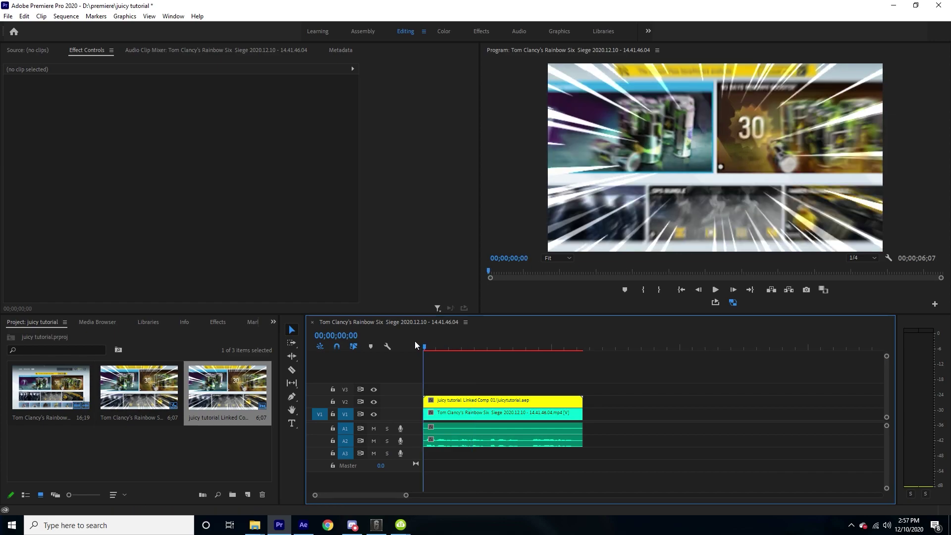
left_click_drag(483, 347, 586, 344)
key("Return")
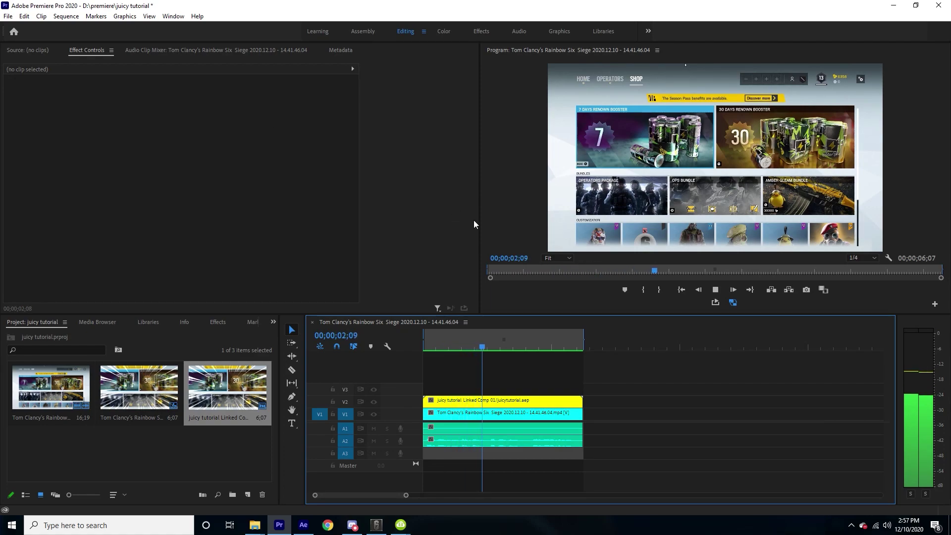
- Play the rendered sequence from the start to review the zoom-out and the shake cut
left_click(471, 340)
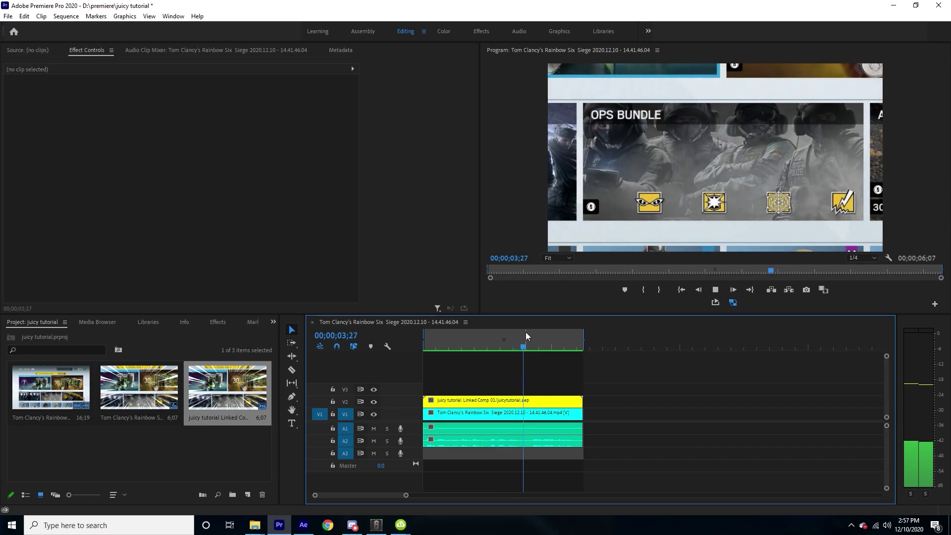
key("space")
key("Home")
key("space")
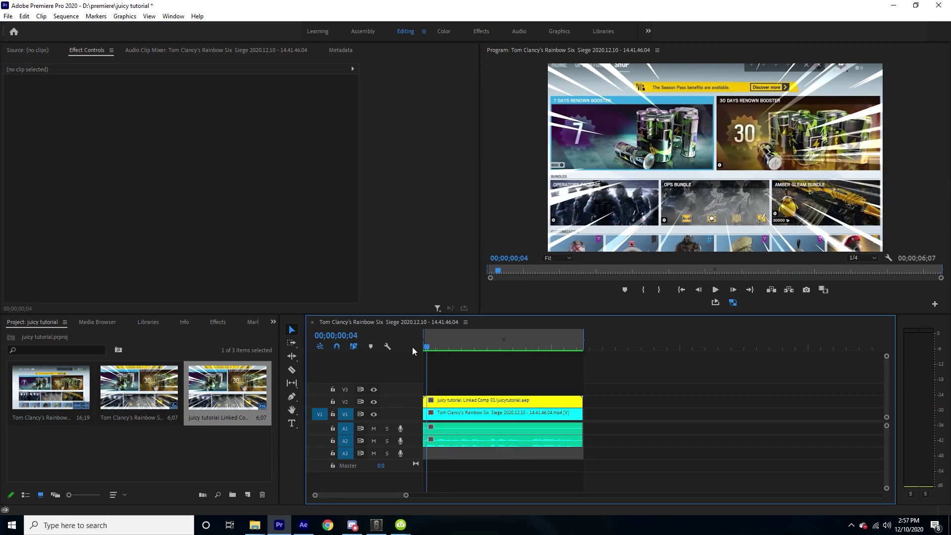
key("space")
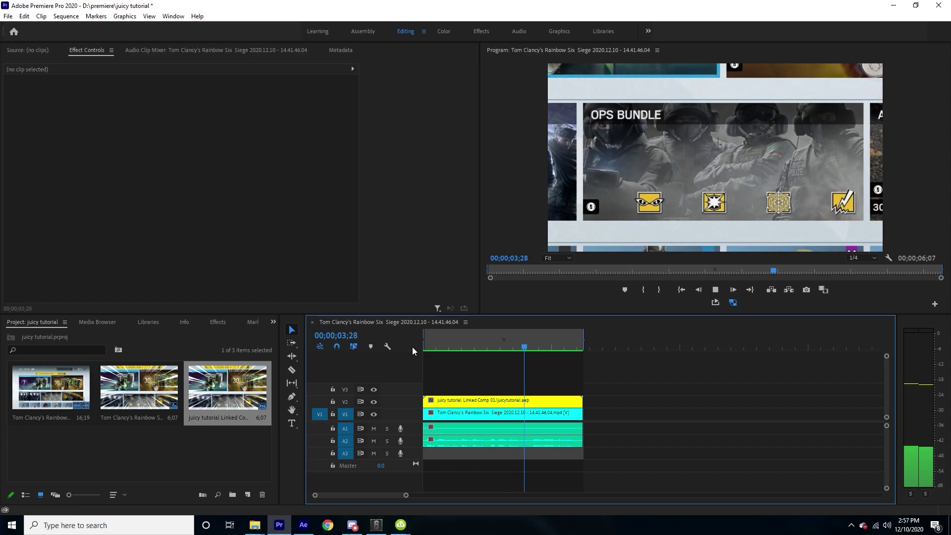
key("space")
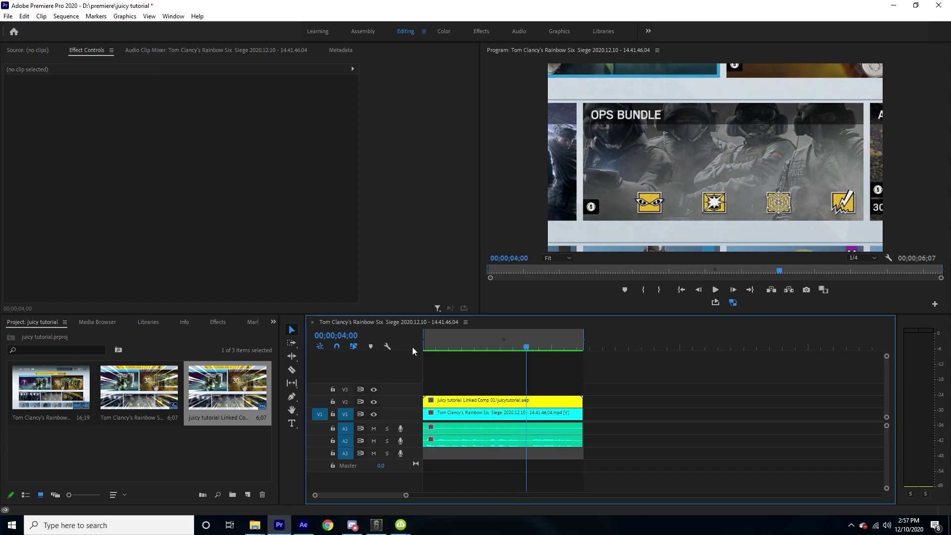